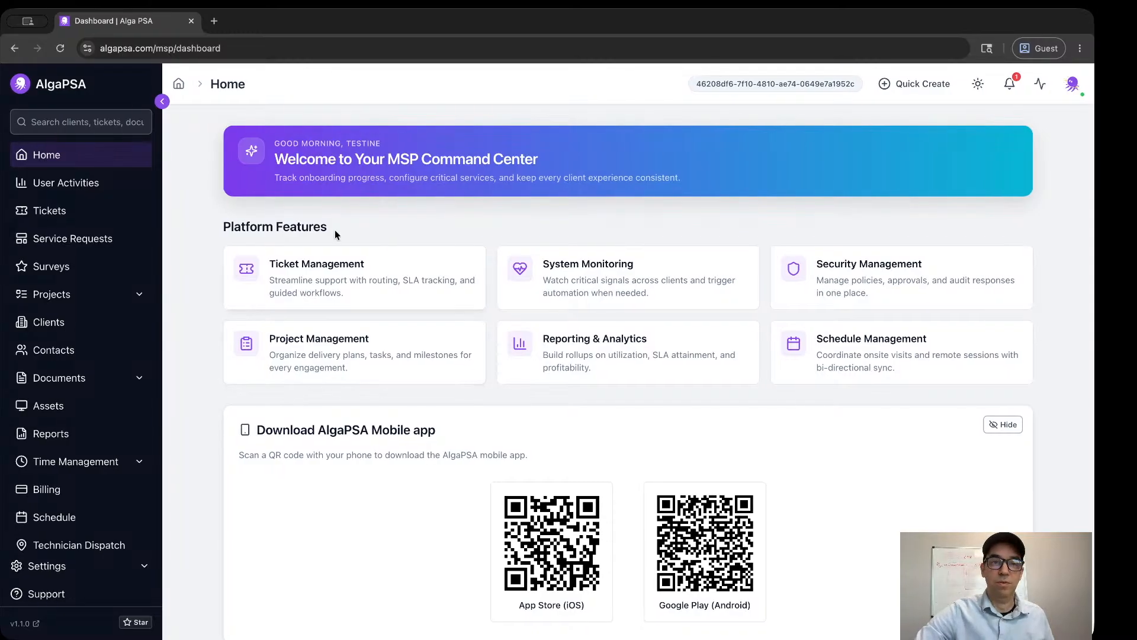
Look over the home dashboard and check the recent notifications.
{"action": "scroll", "coordinate": [533, 261], "scroll_direction": "down", "scroll_amount": 2}
{"action": "scroll", "coordinate": [540, 259], "scroll_direction": "up", "scroll_amount": 2}
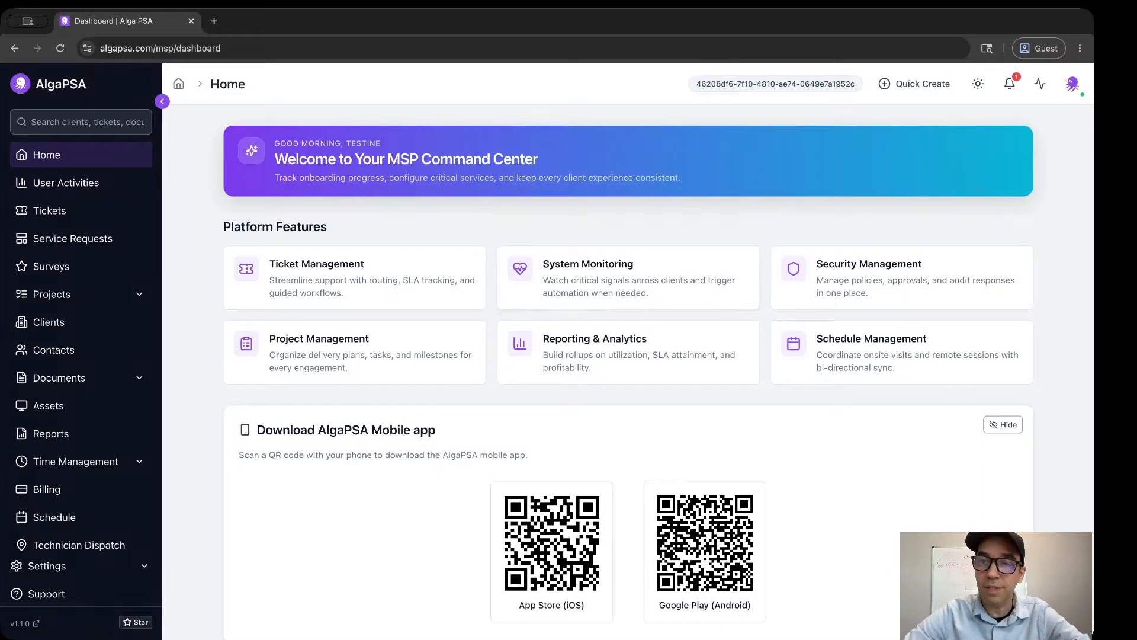
{"action": "left_click", "coordinate": [1011, 86]}
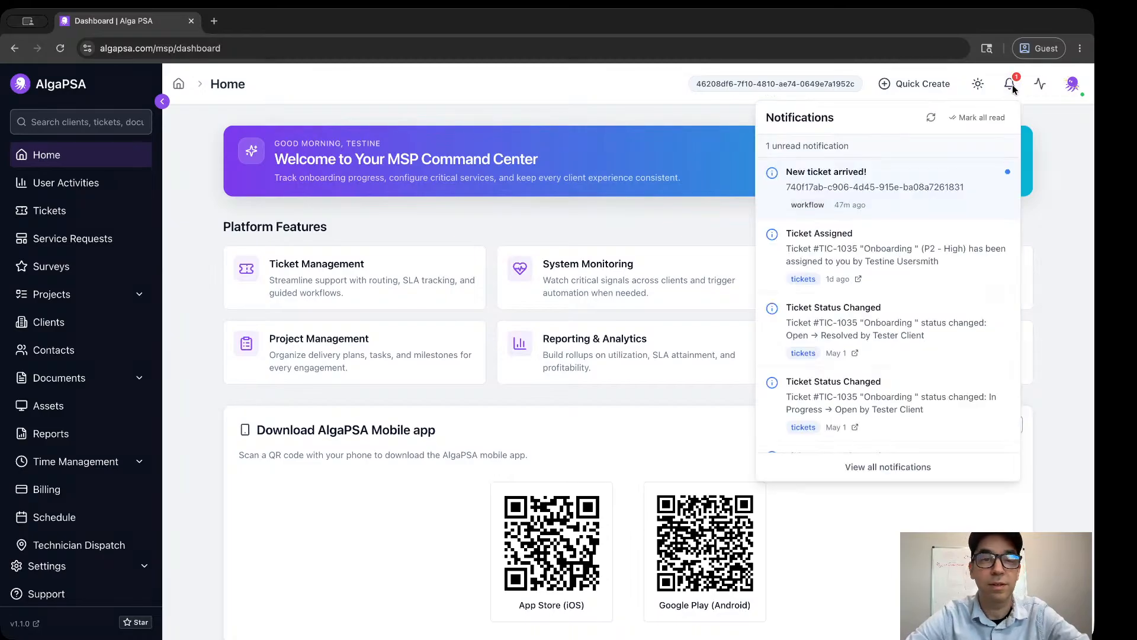
{"action": "left_click", "coordinate": [575, 211]}
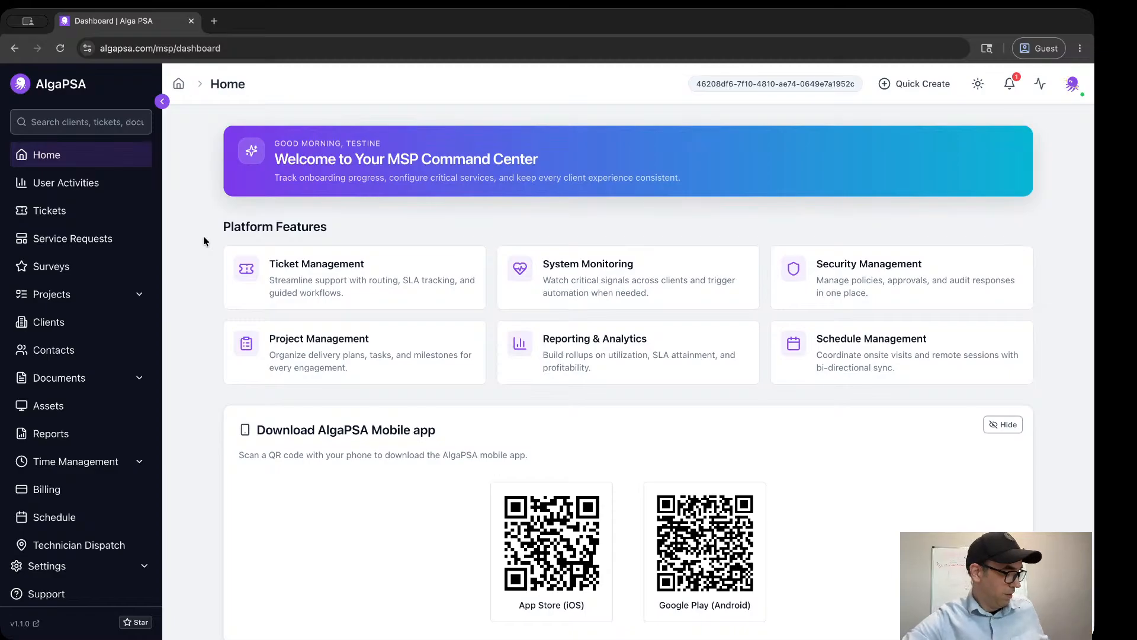
Open Reports and review the available report types and the Ticket Workload report.
{"action": "left_click", "coordinate": [53, 435]}
{"action": "scroll", "coordinate": [481, 232], "scroll_direction": "down", "scroll_amount": 4}
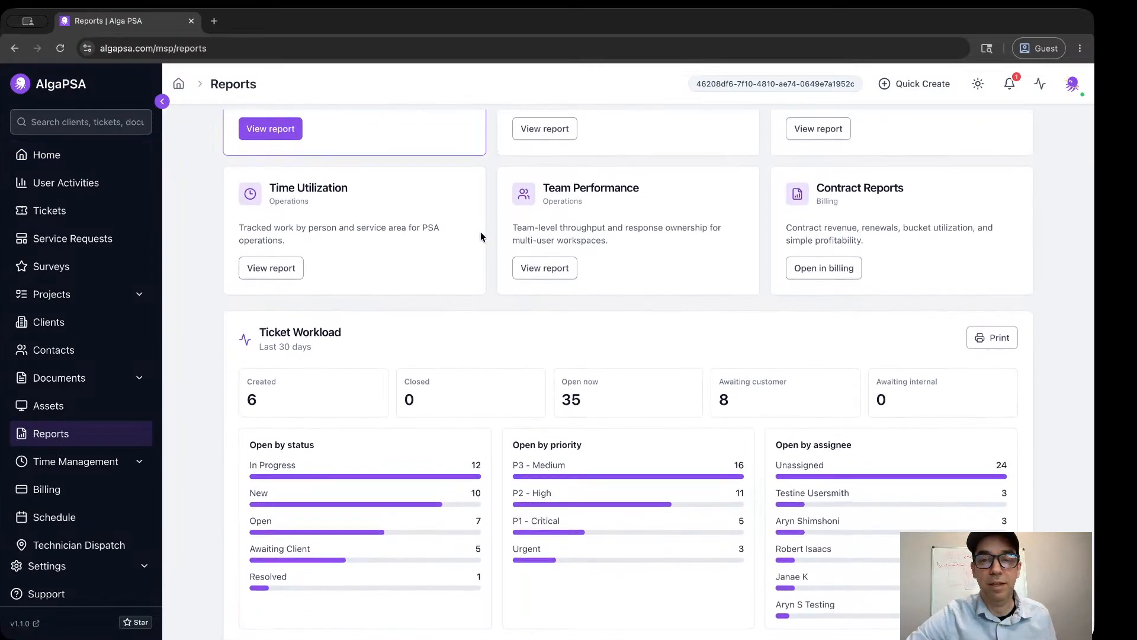
{"action": "scroll", "coordinate": [481, 232], "scroll_direction": "up", "scroll_amount": 4}
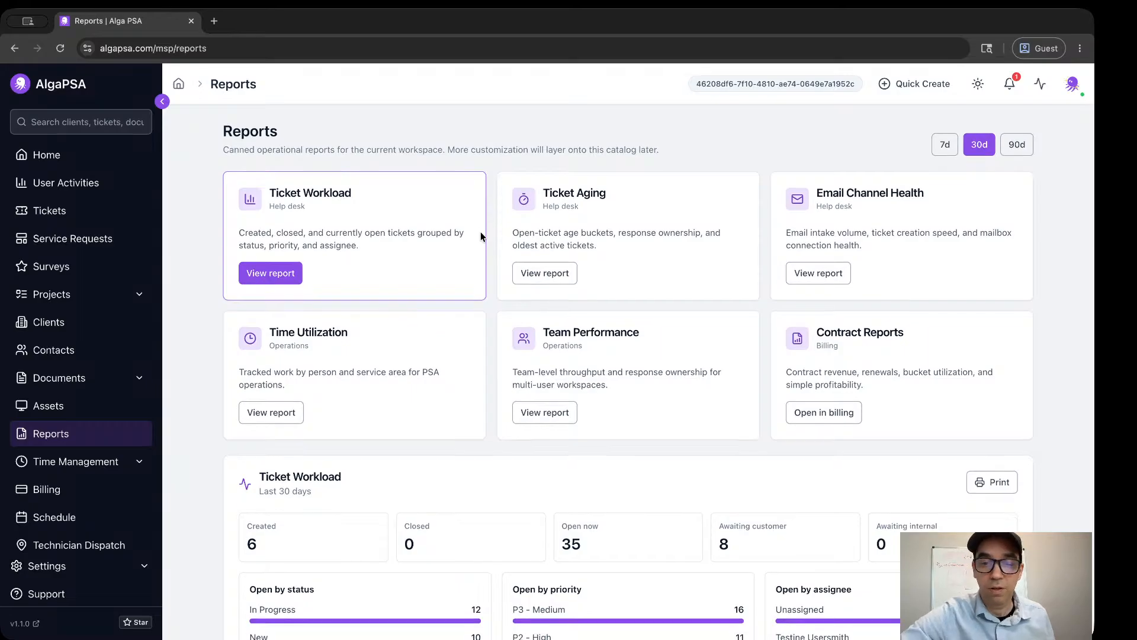
{"action": "scroll", "coordinate": [481, 235], "scroll_direction": "down", "scroll_amount": 3}
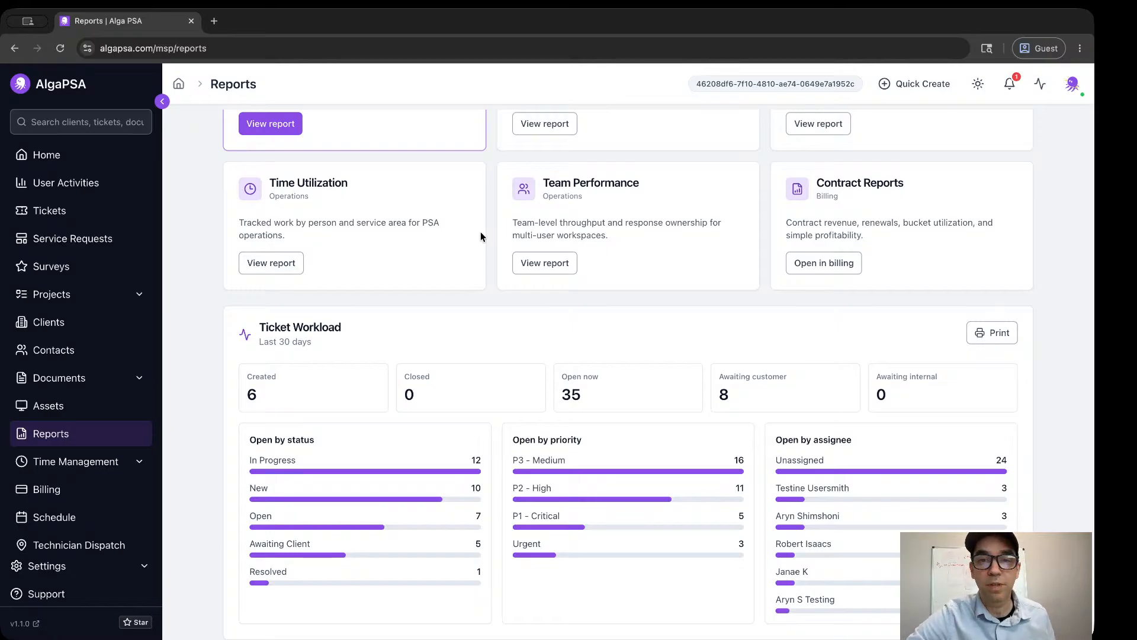
{"action": "scroll", "coordinate": [481, 235], "scroll_direction": "up", "scroll_amount": 3}
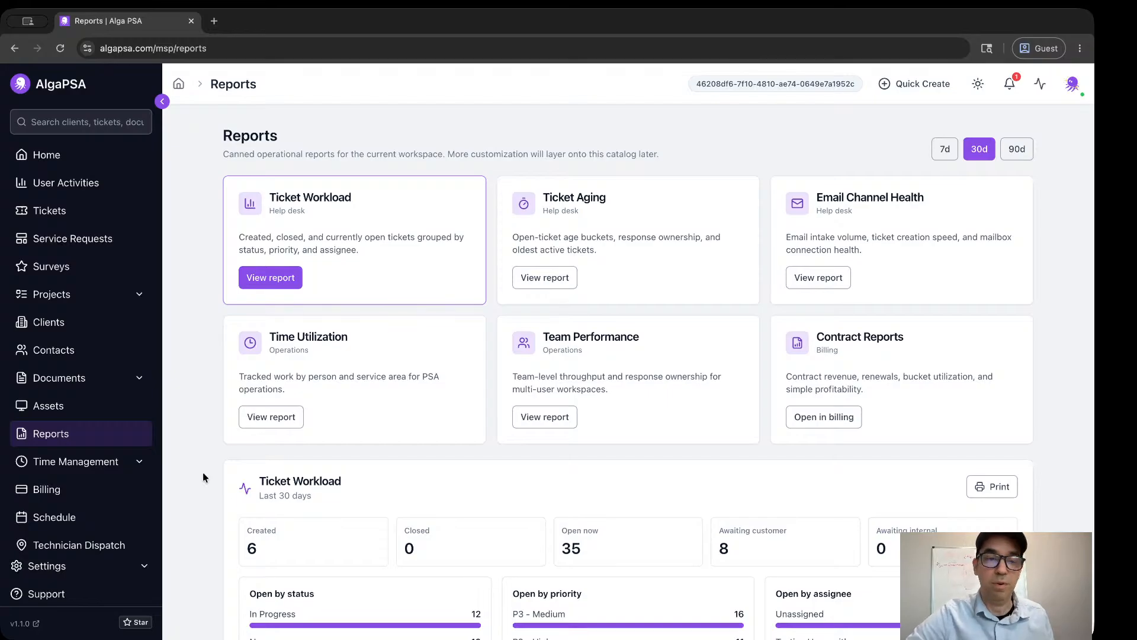
Open the Test Workflow from the Workflow Editor's list to view its trigger and settings.
{"action": "scroll", "coordinate": [110, 456], "scroll_direction": "down", "scroll_amount": 3}
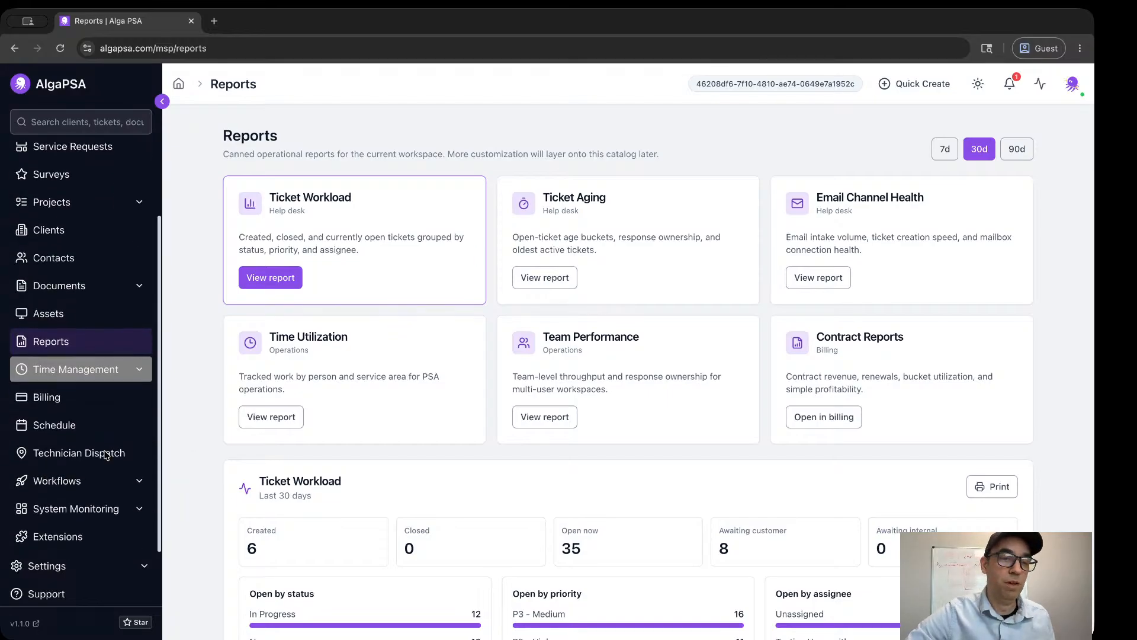
{"action": "left_click", "coordinate": [140, 491]}
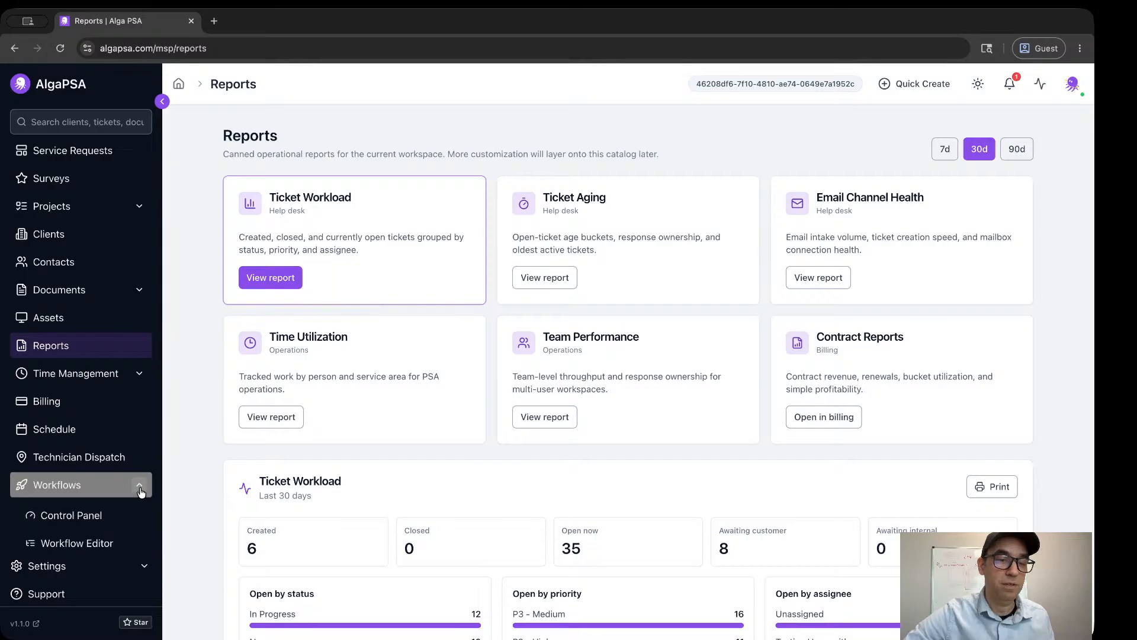
{"action": "left_click", "coordinate": [126, 541]}
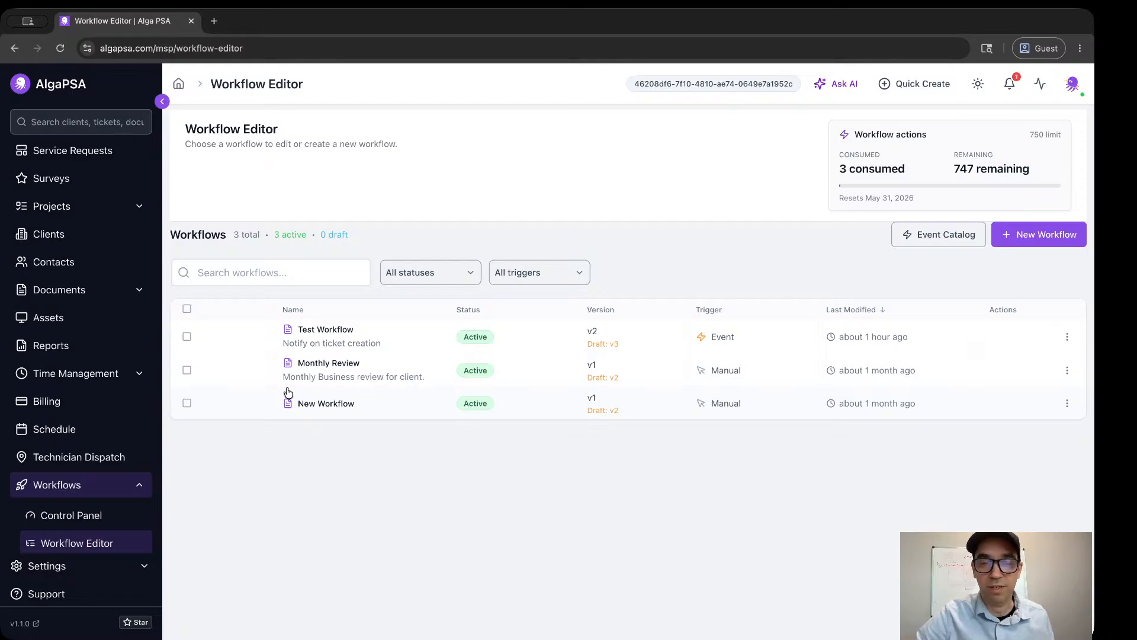
{"action": "left_click", "coordinate": [328, 334]}
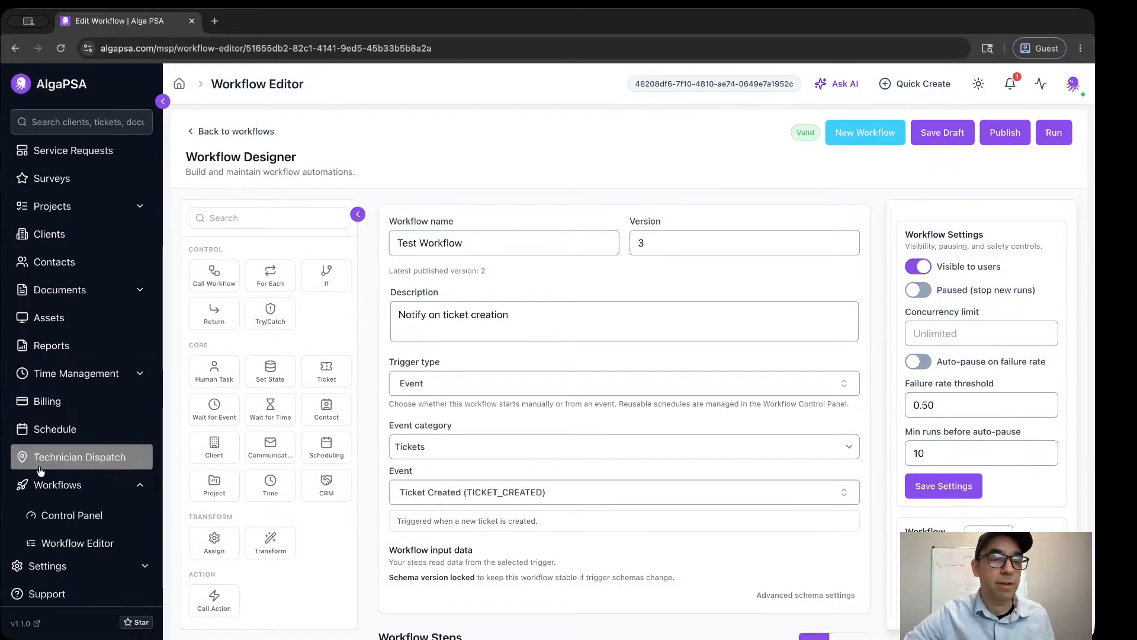
Leave the workflow for the workflow Control Panel and view its saved schedules.
{"action": "left_click", "coordinate": [61, 546]}
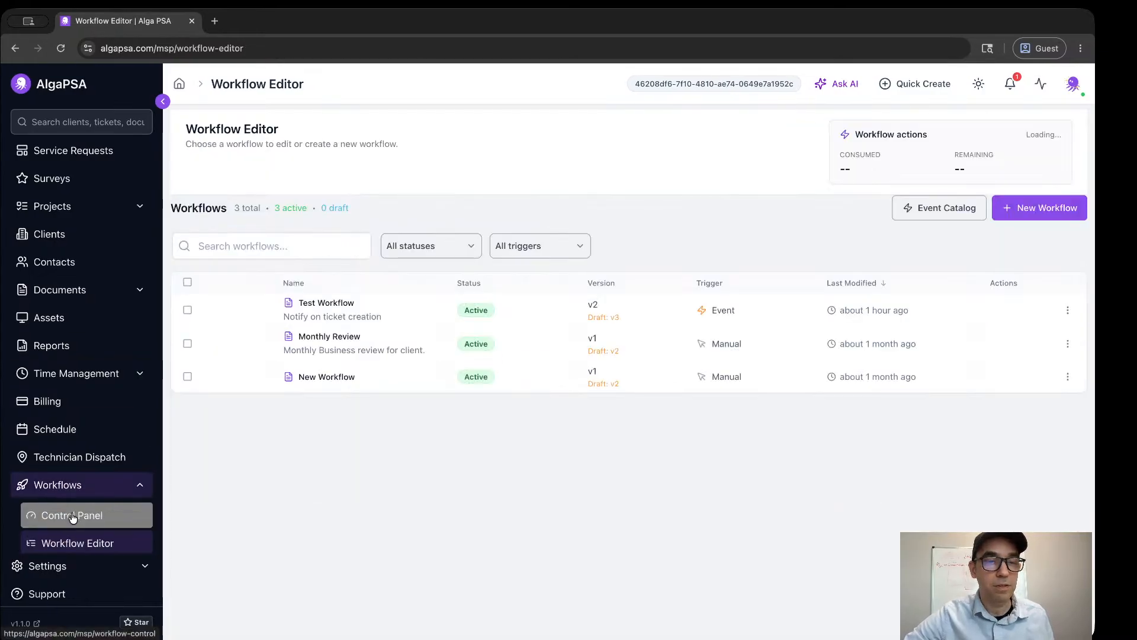
{"action": "left_click", "coordinate": [72, 515]}
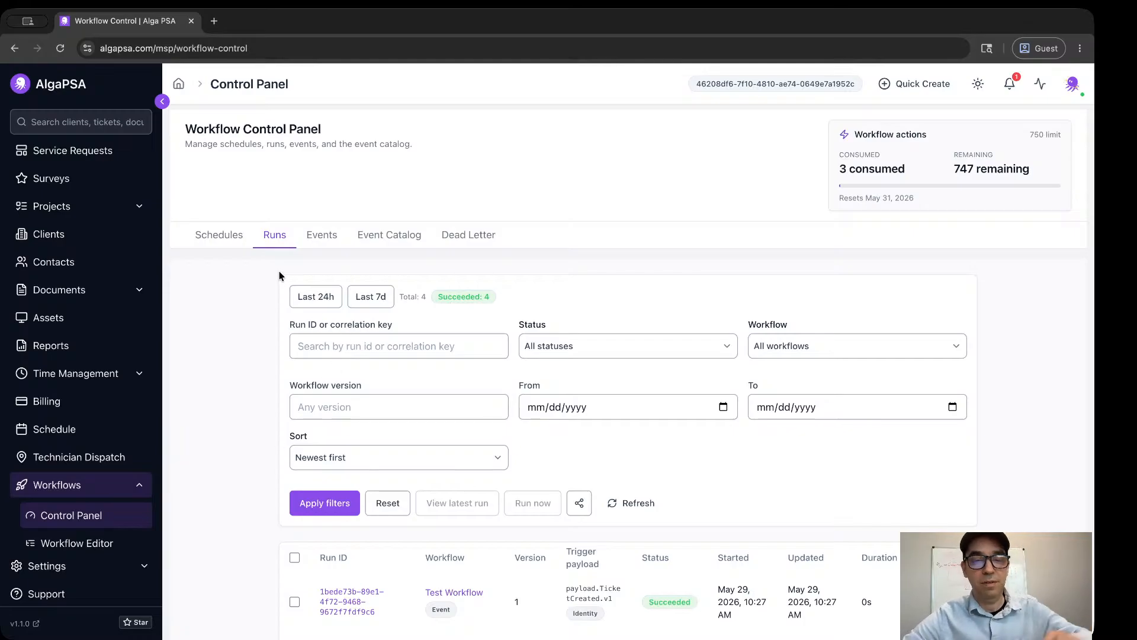
{"action": "left_click", "coordinate": [218, 240]}
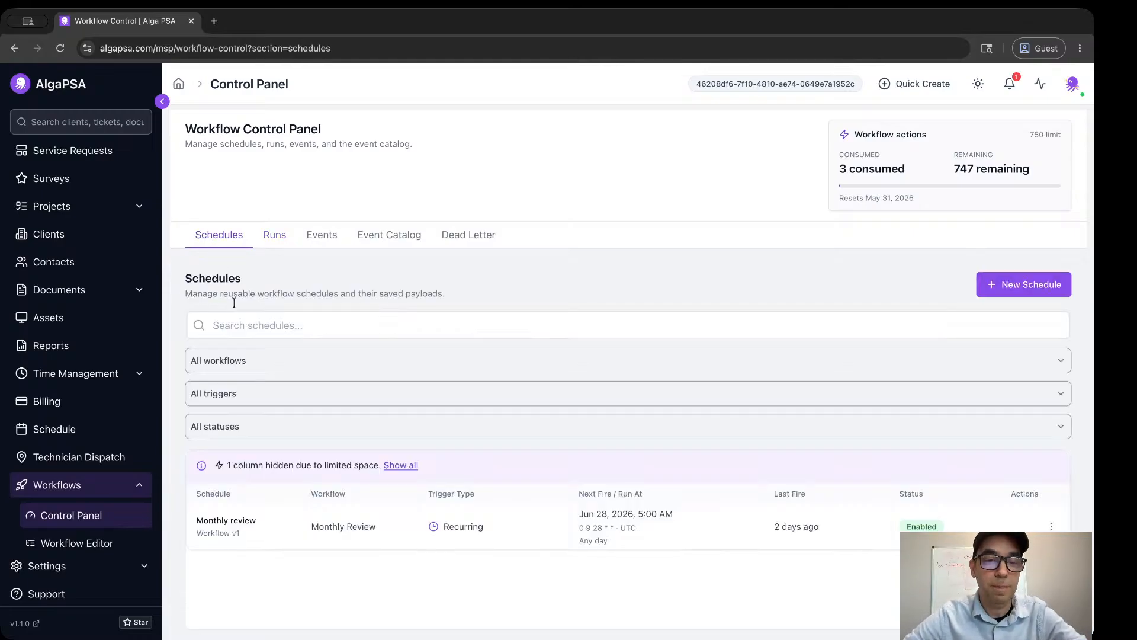
Review the list of workflow runs with its filters and view the workflow events log.
{"action": "left_click", "coordinate": [275, 235]}
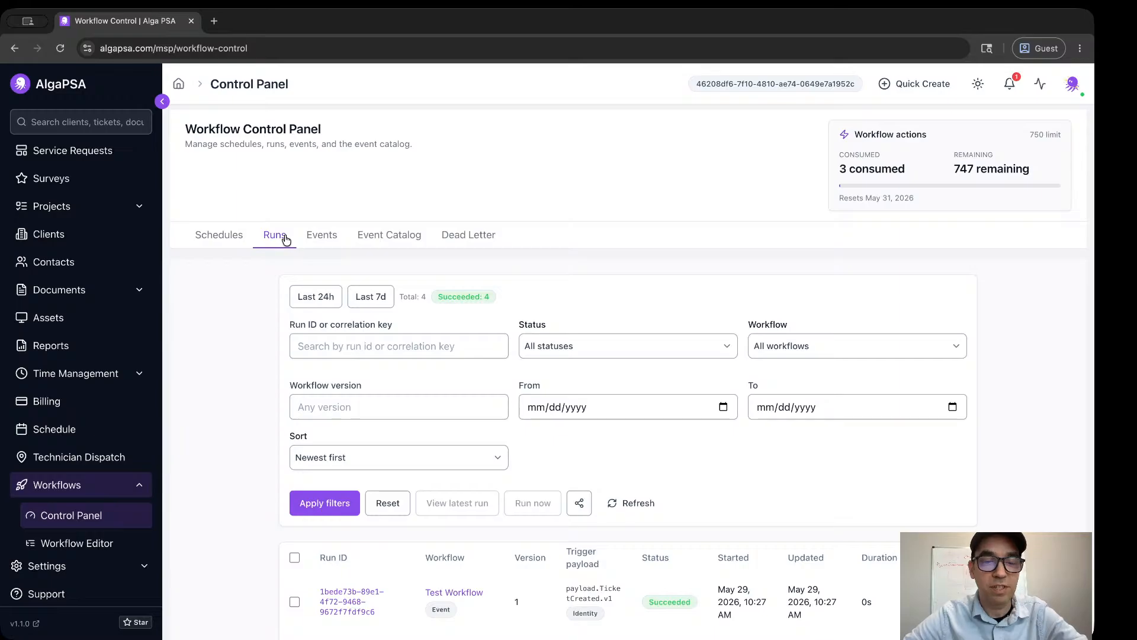
{"action": "scroll", "coordinate": [254, 398], "scroll_direction": "down", "scroll_amount": 1}
{"action": "scroll", "coordinate": [254, 398], "scroll_direction": "up", "scroll_amount": 1}
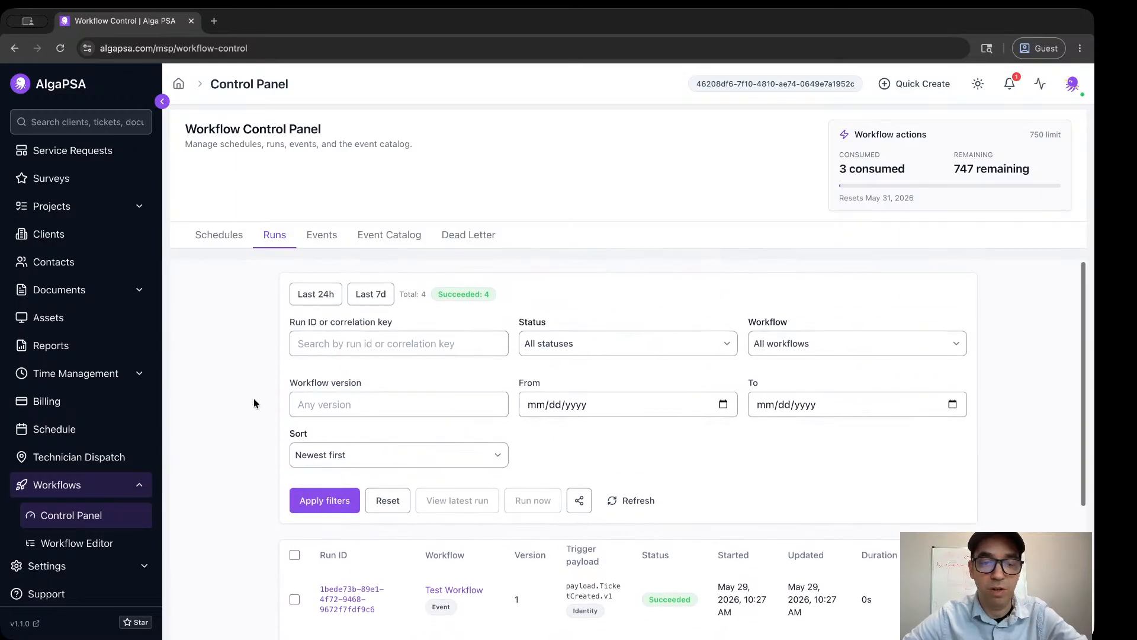
{"action": "scroll", "coordinate": [254, 398], "scroll_direction": "down", "scroll_amount": 4}
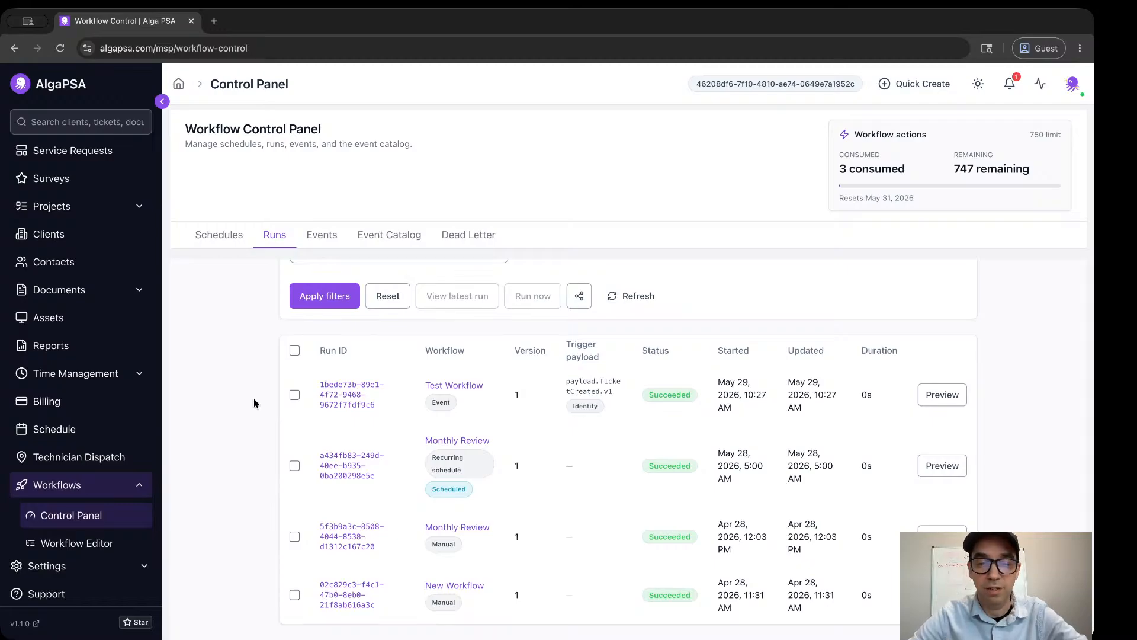
{"action": "scroll", "coordinate": [253, 400], "scroll_direction": "up", "scroll_amount": 5}
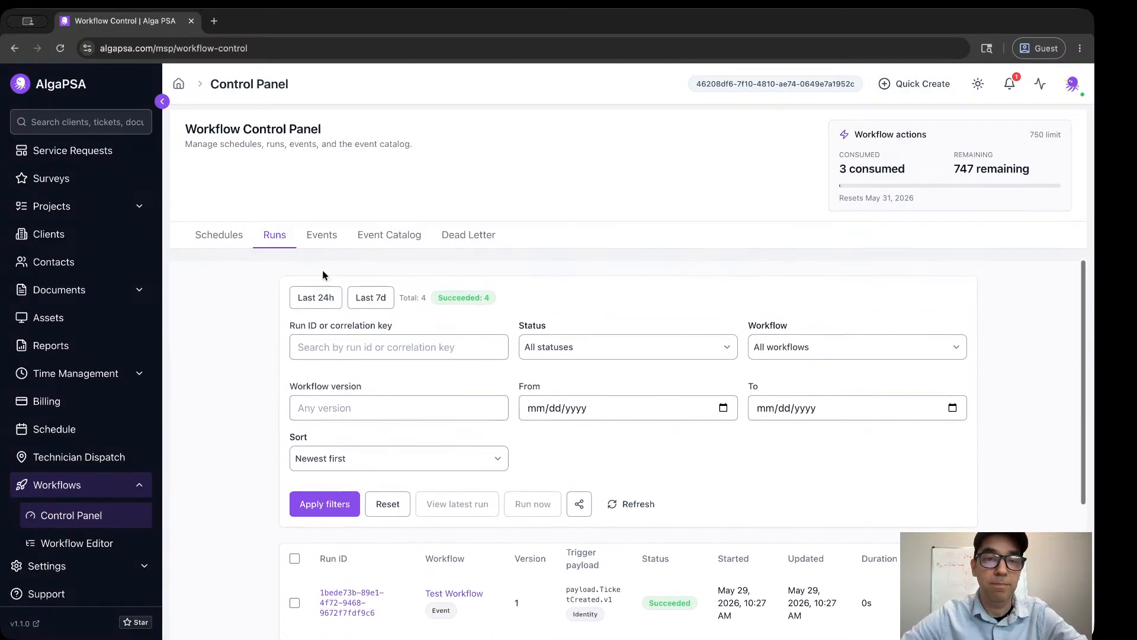
{"action": "left_click", "coordinate": [322, 235]}
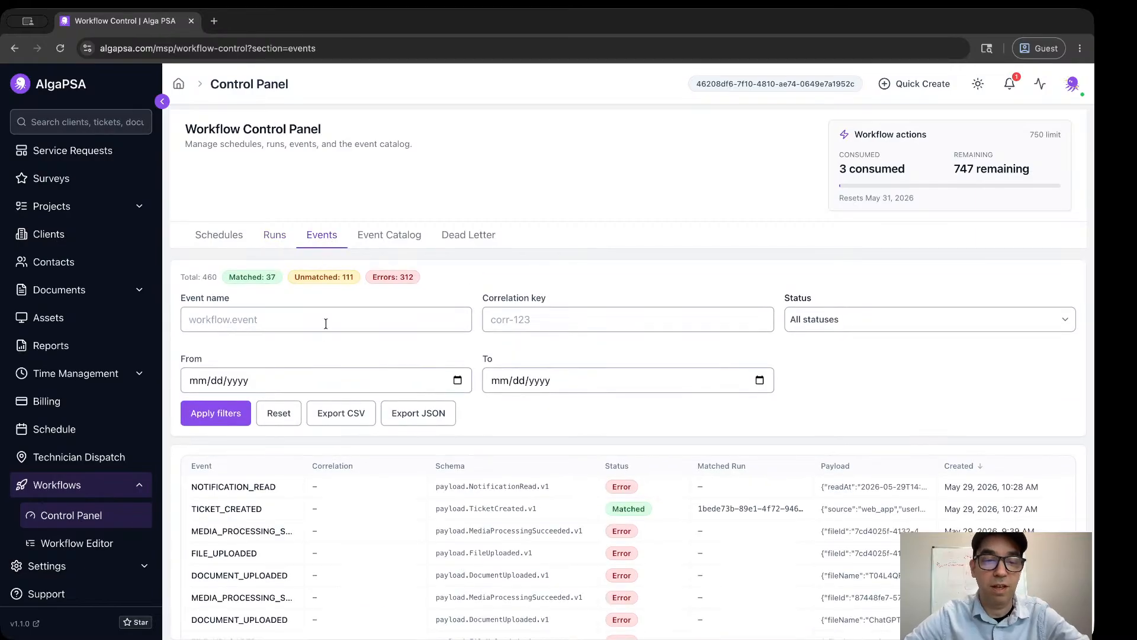
Browse the workflow Event Catalog's available trigger events, continuing onto its second page.
{"action": "left_click", "coordinate": [397, 237]}
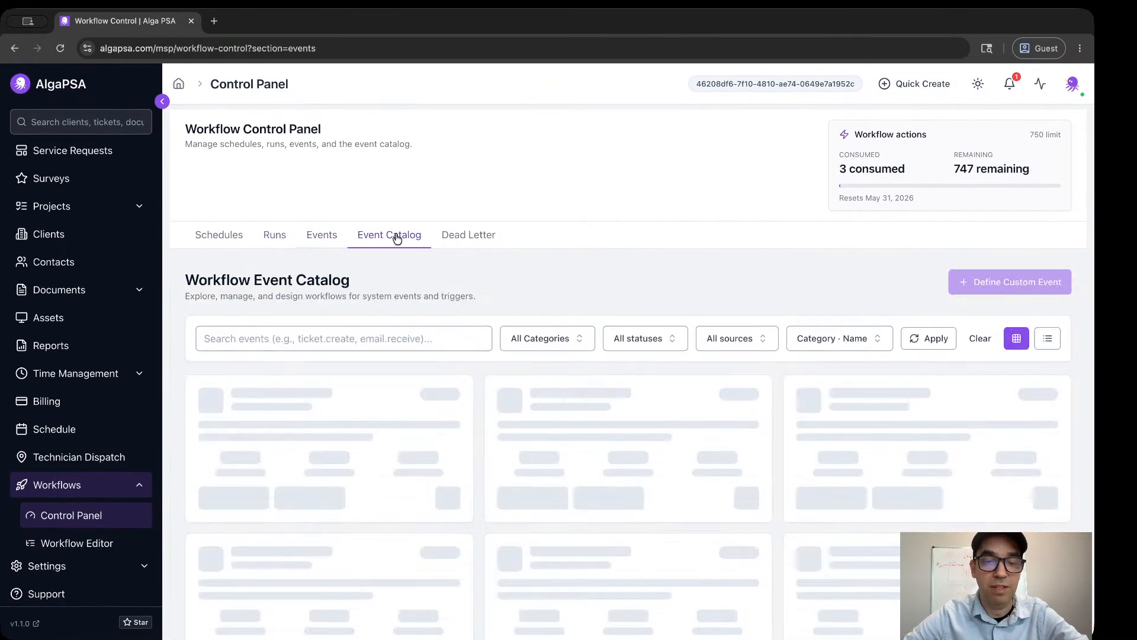
{"action": "scroll", "coordinate": [424, 434], "scroll_direction": "down", "scroll_amount": 1}
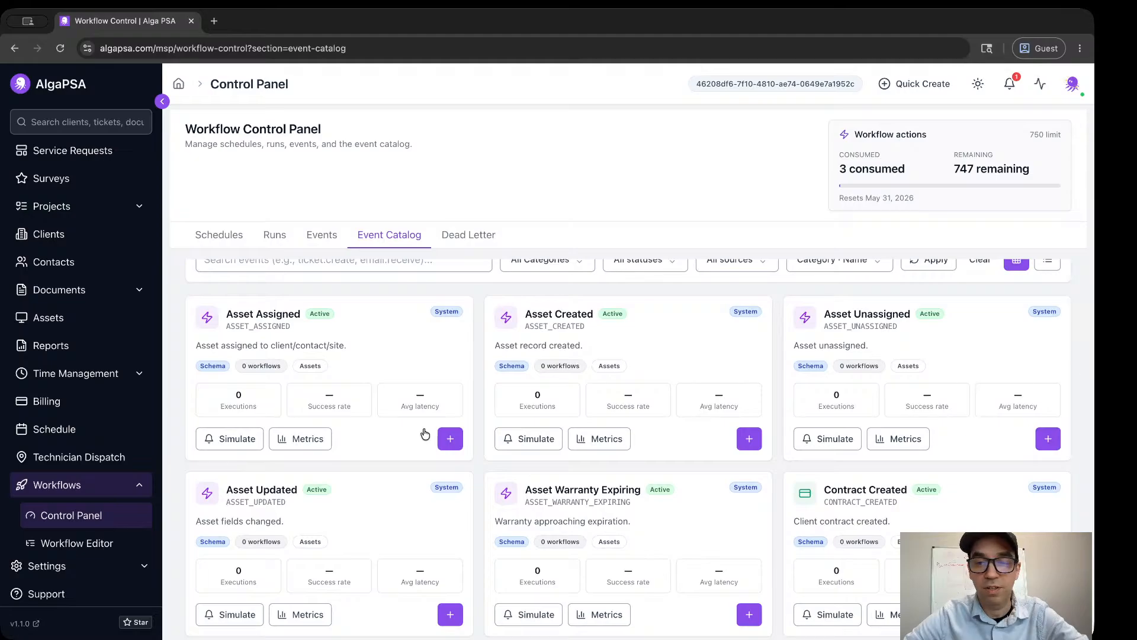
{"action": "scroll", "coordinate": [424, 434], "scroll_direction": "down", "scroll_amount": 4}
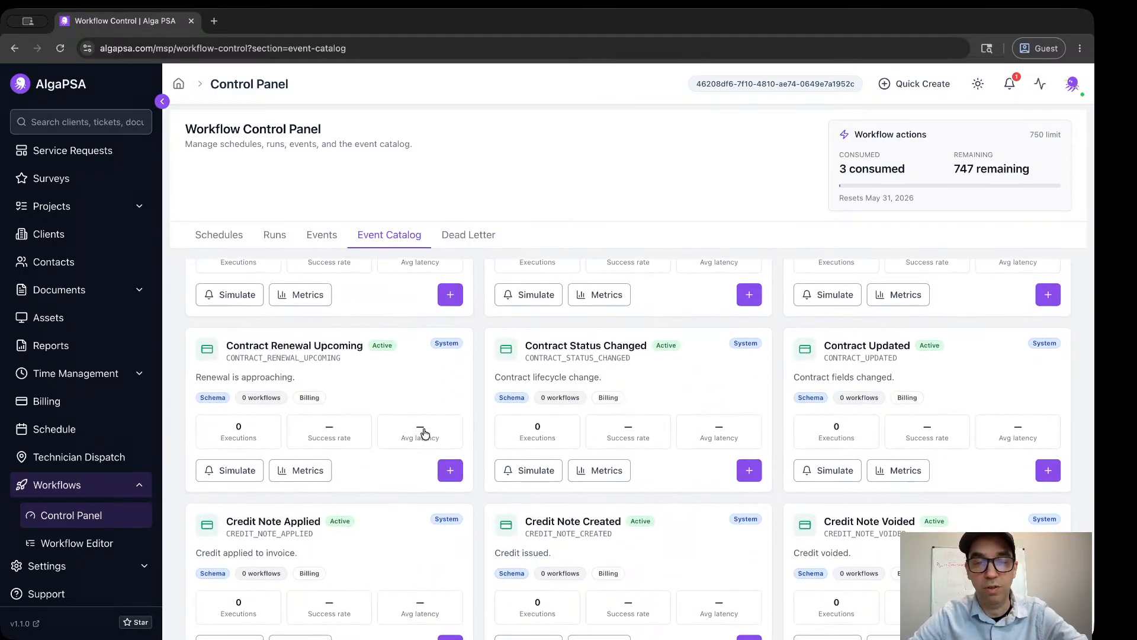
{"action": "scroll", "coordinate": [425, 434], "scroll_direction": "down", "scroll_amount": 8}
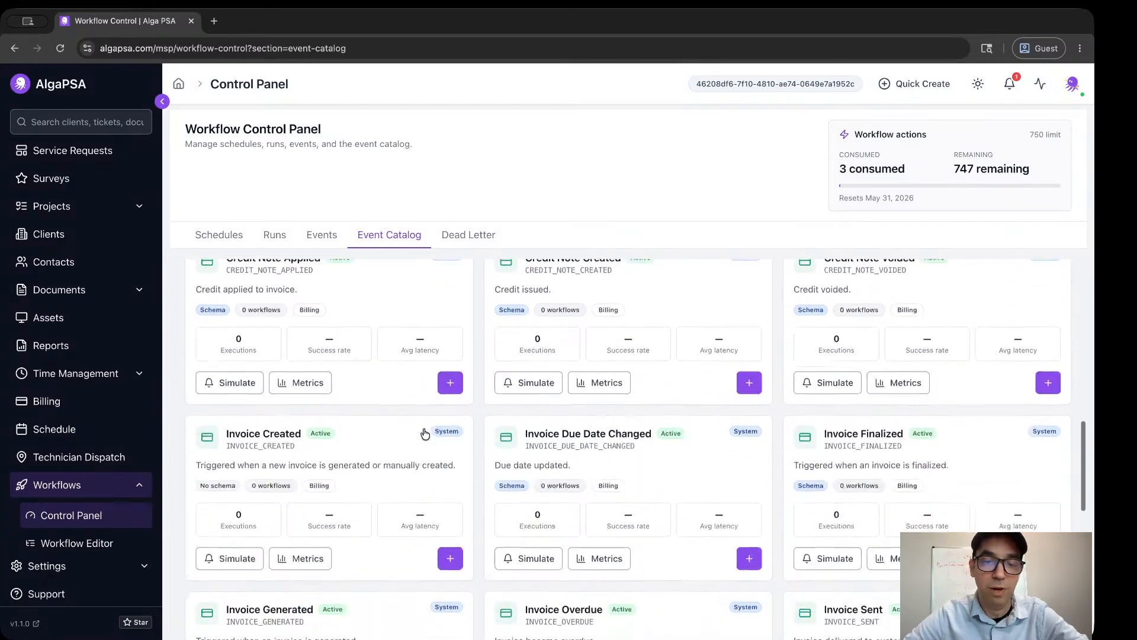
{"action": "scroll", "coordinate": [425, 434], "scroll_direction": "down", "scroll_amount": 2}
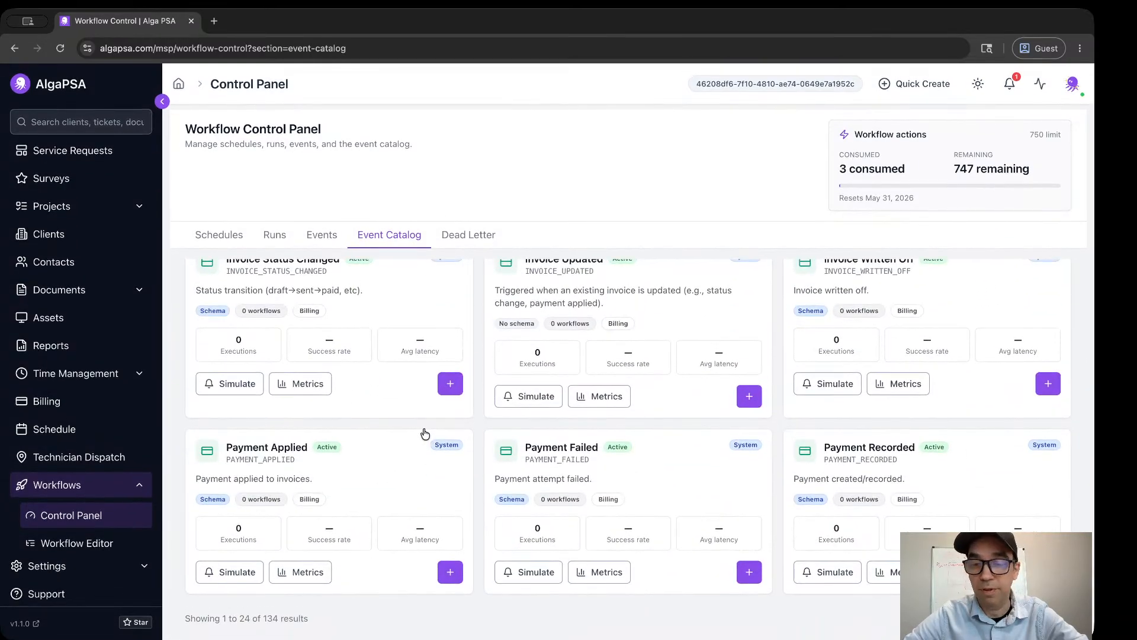
{"action": "scroll", "coordinate": [425, 434], "scroll_direction": "up", "scroll_amount": 1}
{"action": "scroll", "coordinate": [424, 435], "scroll_direction": "down", "scroll_amount": 1}
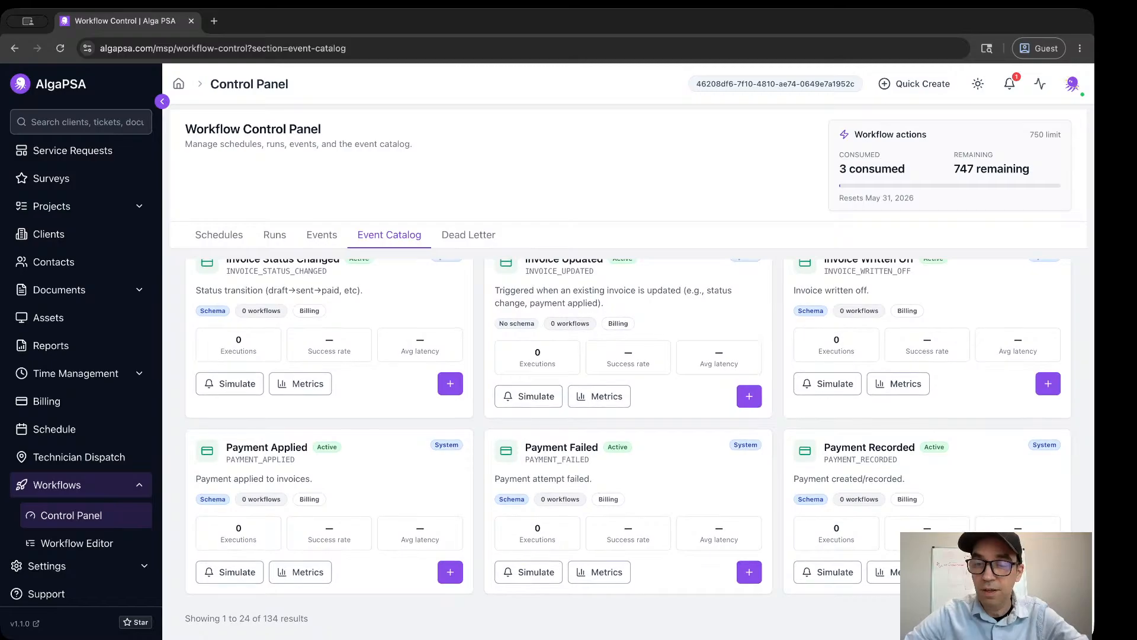
{"action": "scroll", "coordinate": [829, 468], "scroll_direction": "up", "scroll_amount": 6}
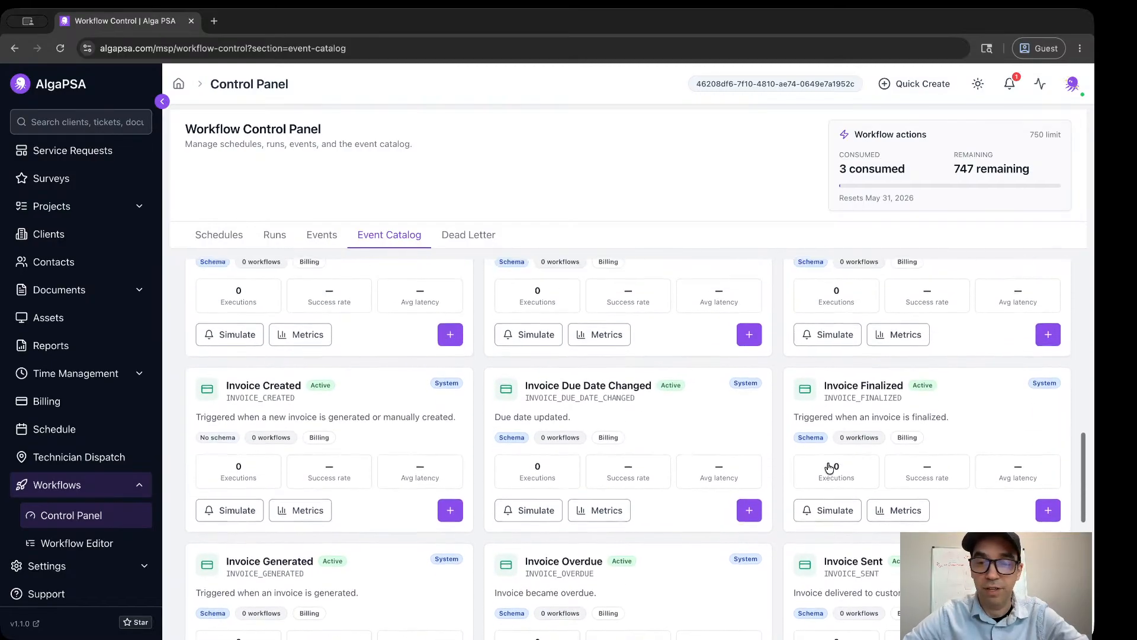
{"action": "scroll", "coordinate": [829, 468], "scroll_direction": "up", "scroll_amount": 1}
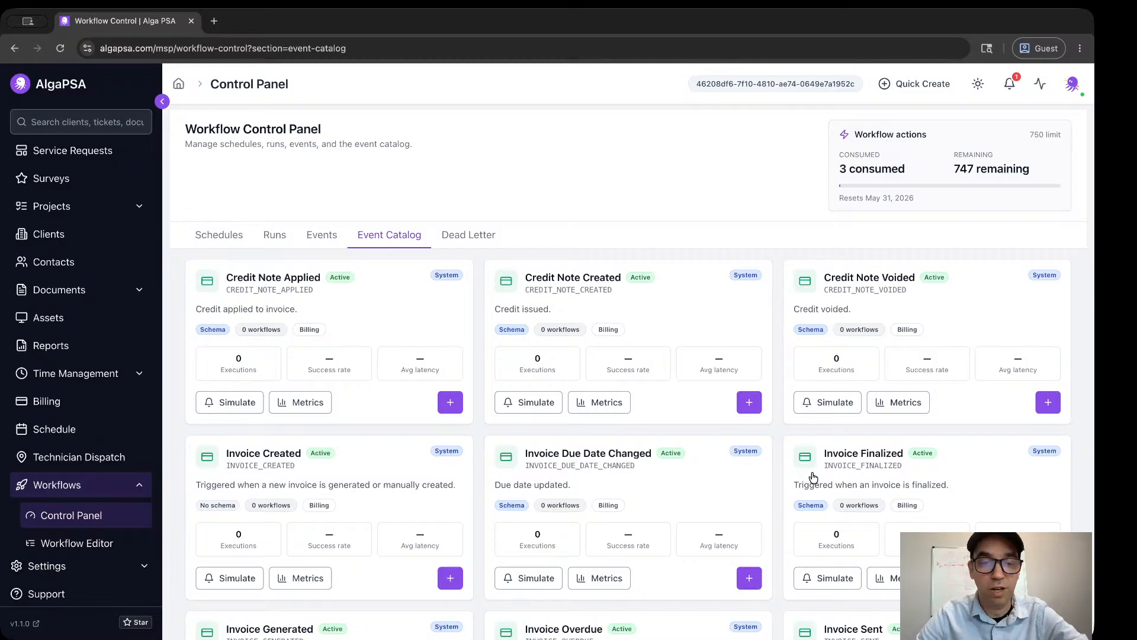
{"action": "scroll", "coordinate": [812, 477], "scroll_direction": "up", "scroll_amount": 2}
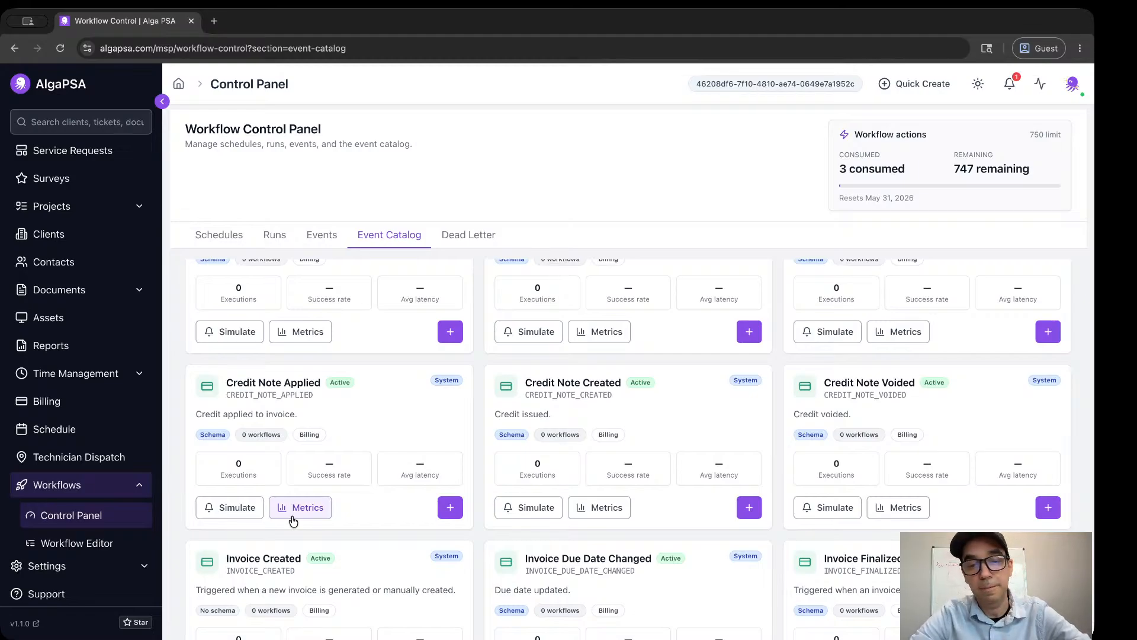
{"action": "scroll", "coordinate": [293, 521], "scroll_direction": "up", "scroll_amount": 6}
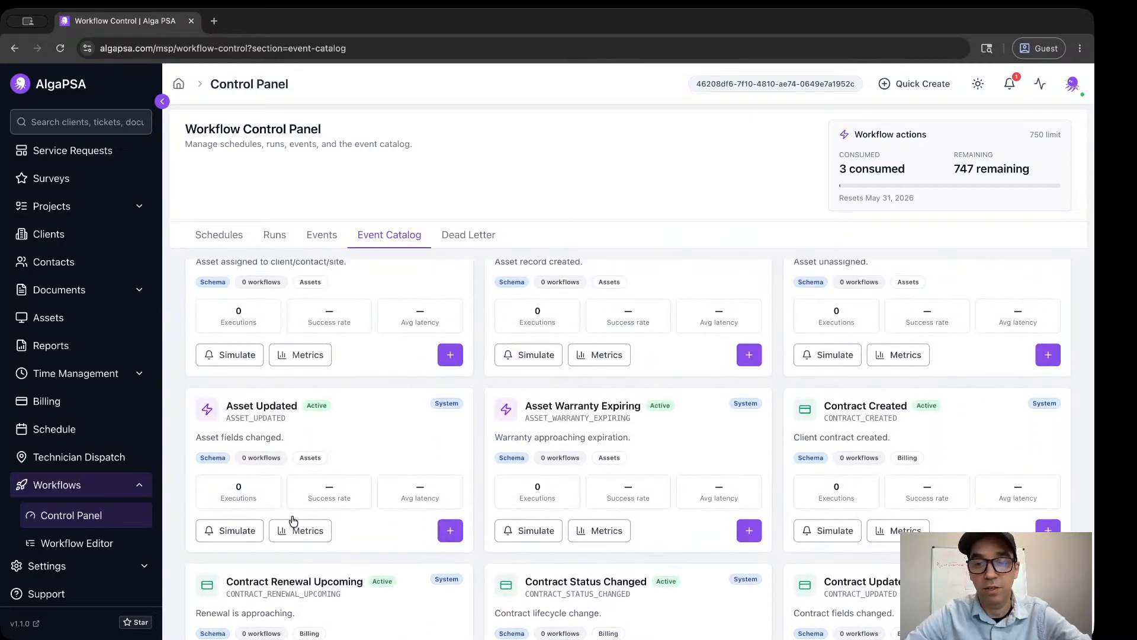
{"action": "scroll", "coordinate": [293, 520], "scroll_direction": "up", "scroll_amount": 3}
{"action": "scroll", "coordinate": [293, 521], "scroll_direction": "down", "scroll_amount": 15}
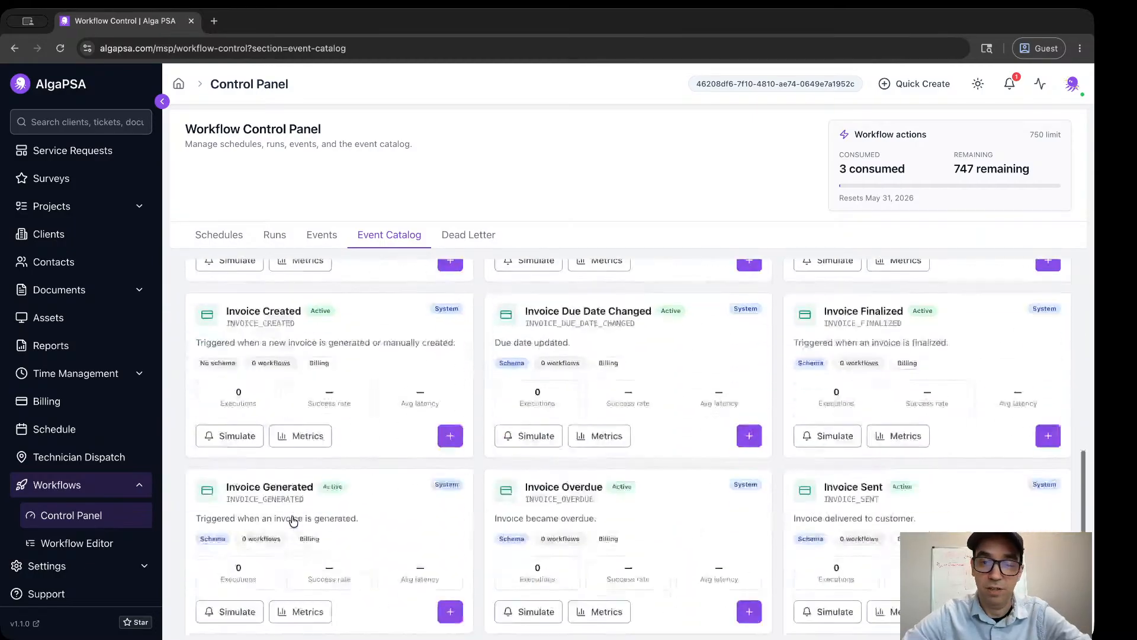
{"action": "scroll", "coordinate": [293, 520], "scroll_direction": "down", "scroll_amount": 4}
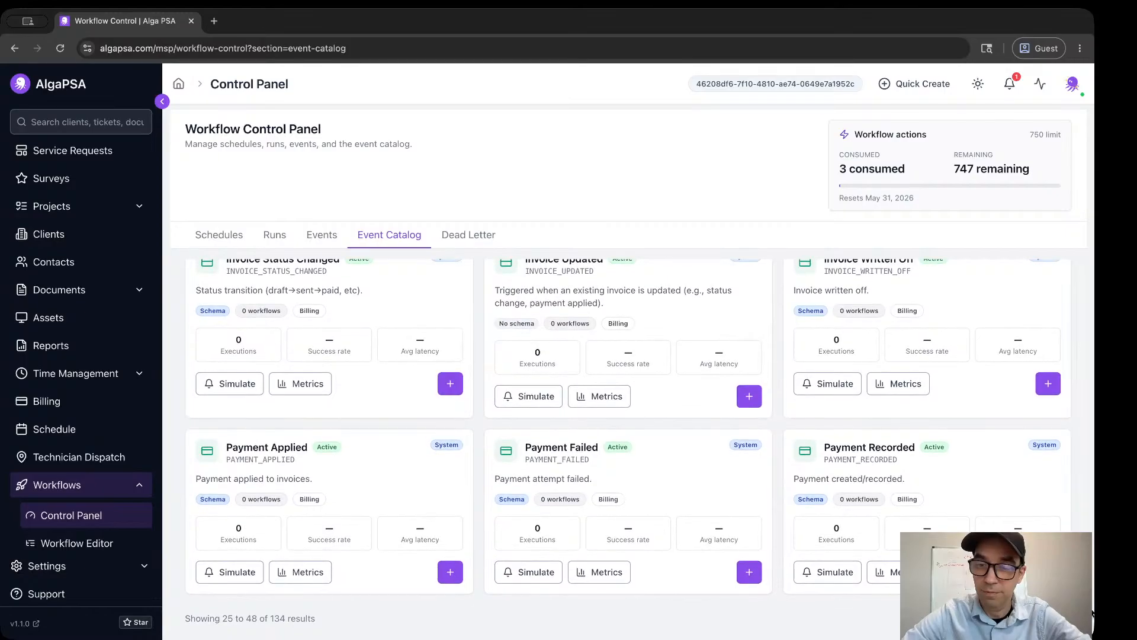
{"action": "scroll", "coordinate": [932, 487], "scroll_direction": "down", "scroll_amount": 5}
{"action": "scroll", "coordinate": [931, 487], "scroll_direction": "up", "scroll_amount": 10}
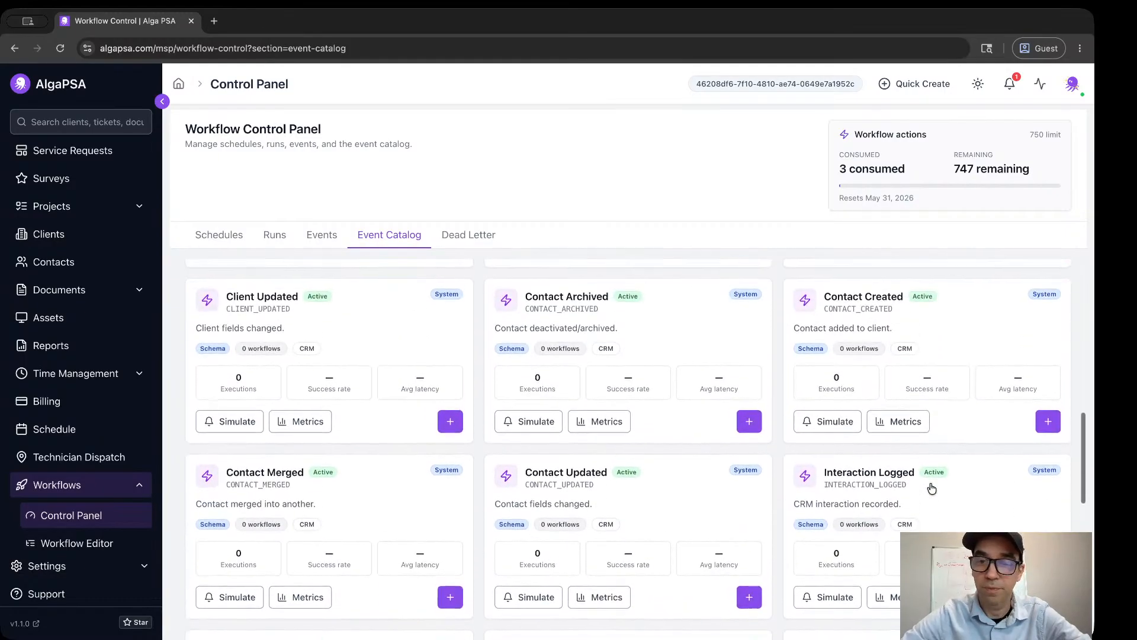
{"action": "scroll", "coordinate": [931, 487], "scroll_direction": "up", "scroll_amount": 3}
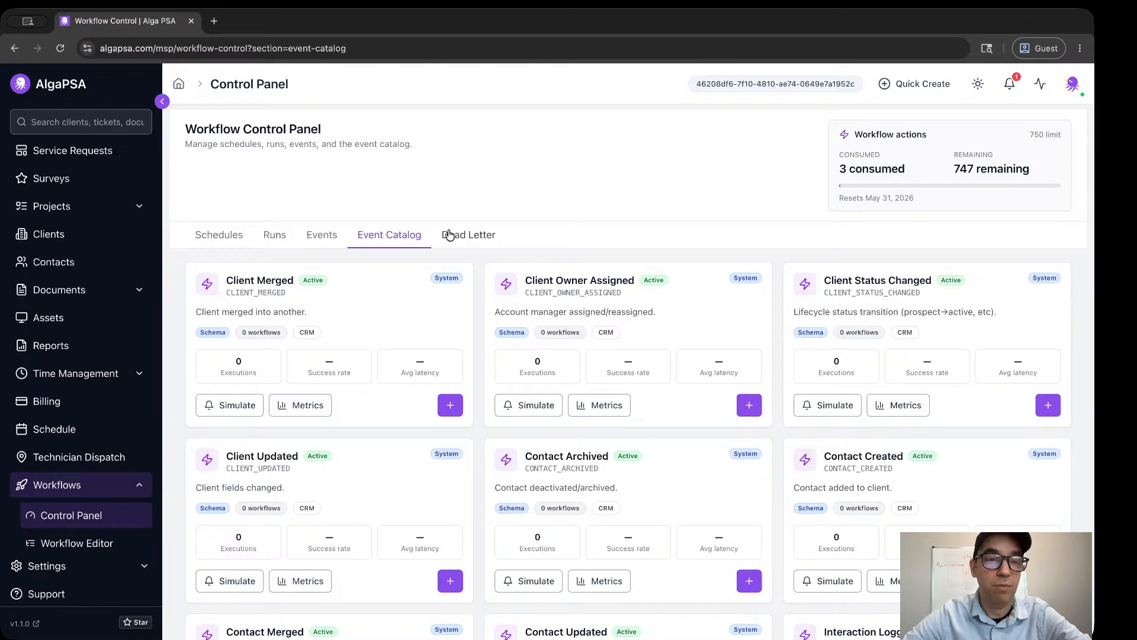
Check the Dead Letter list for failed workflow runs and return to the workflow events log.
{"action": "left_click", "coordinate": [486, 238]}
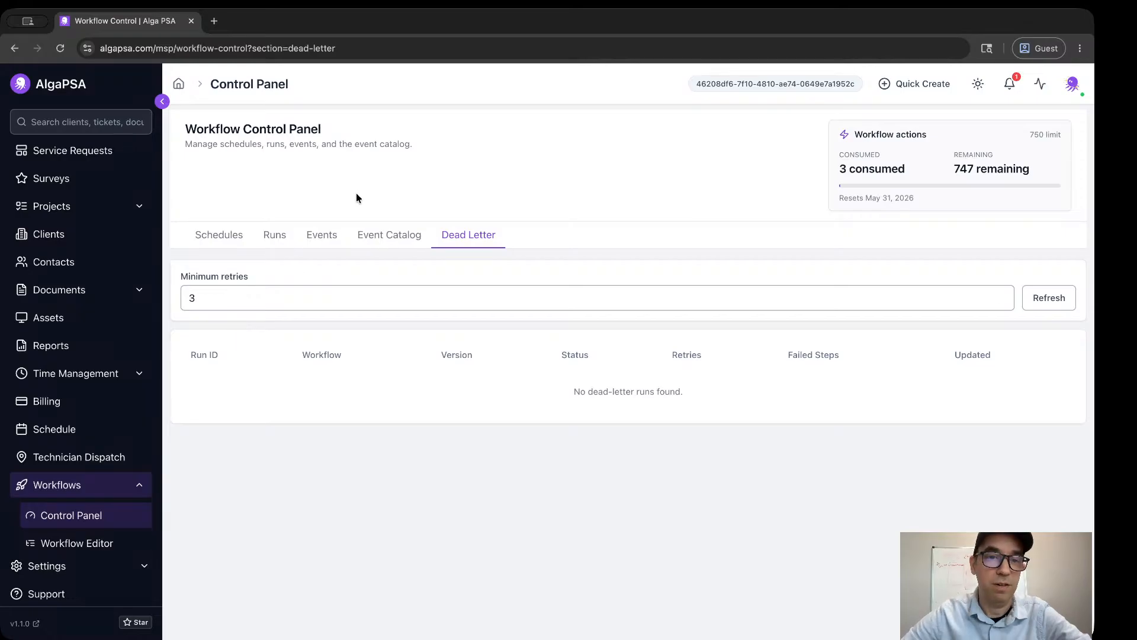
{"action": "left_click", "coordinate": [325, 236]}
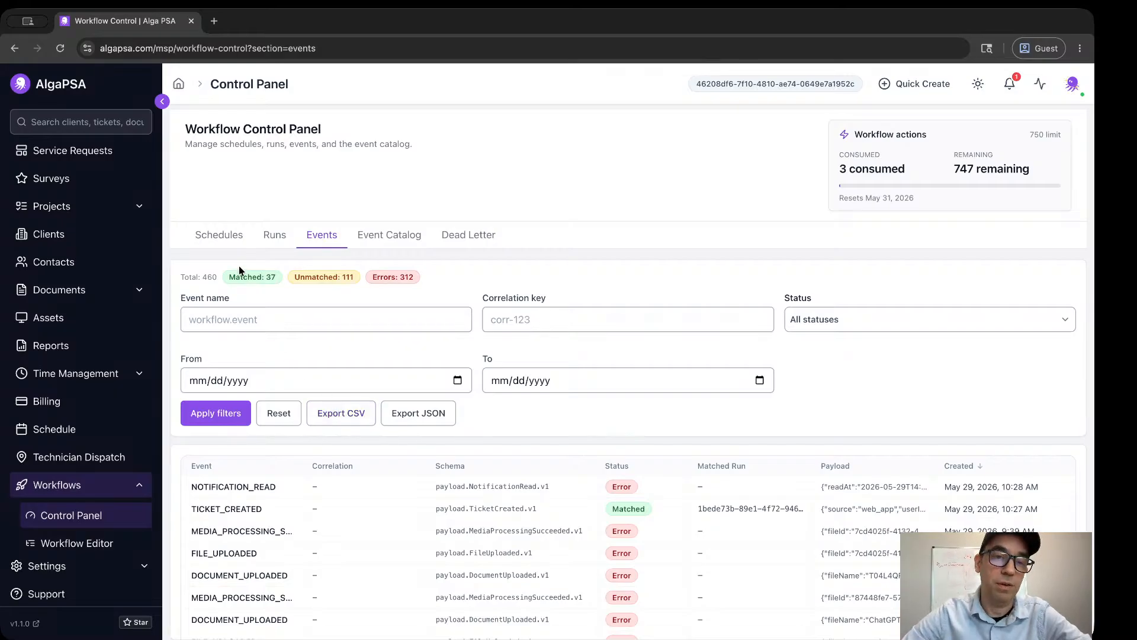
View the saved workflow schedules, then return to the Workflow Editor's list of workflows.
{"action": "left_click", "coordinate": [225, 235]}
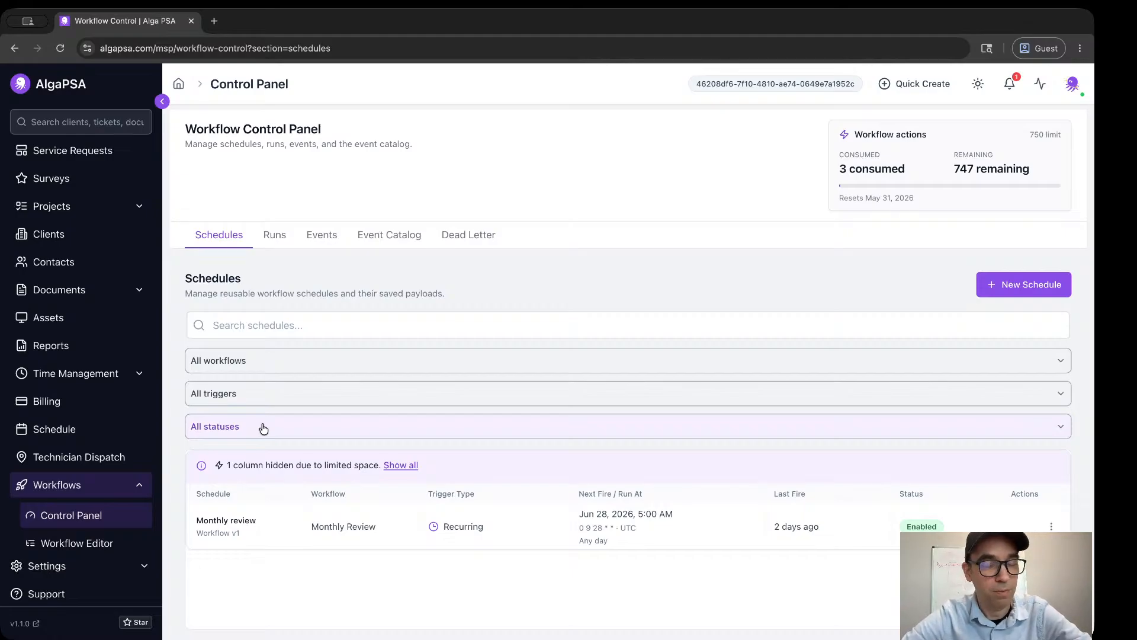
{"action": "left_click", "coordinate": [49, 550]}
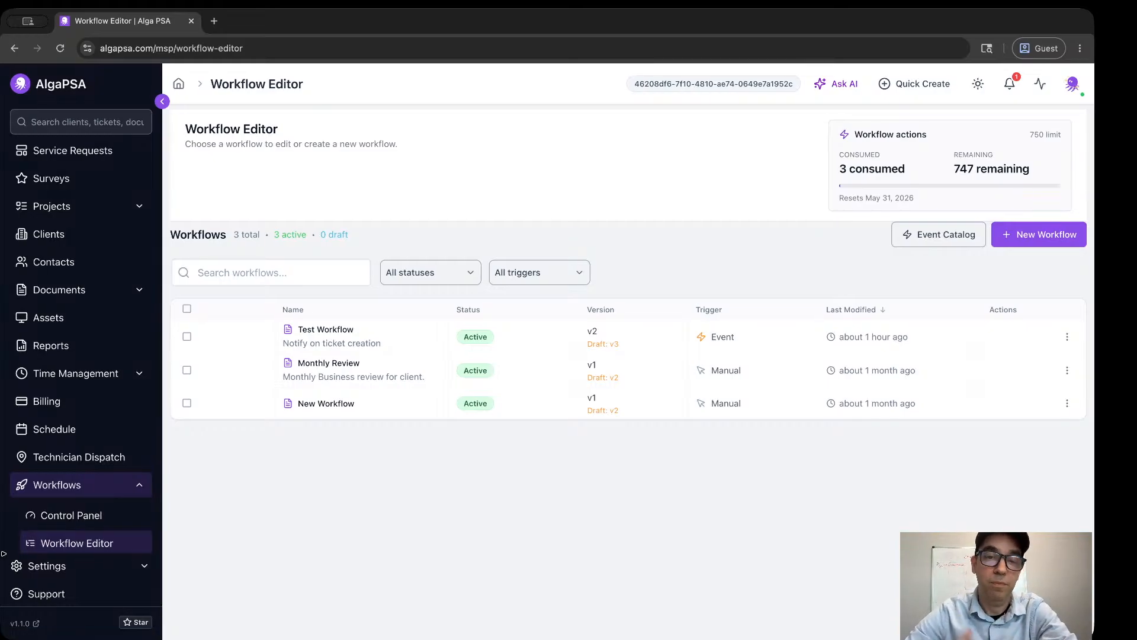
Open Test Workflow, look over its trigger and workflow steps, and go back to the workflow list.
{"action": "left_click", "coordinate": [337, 338]}
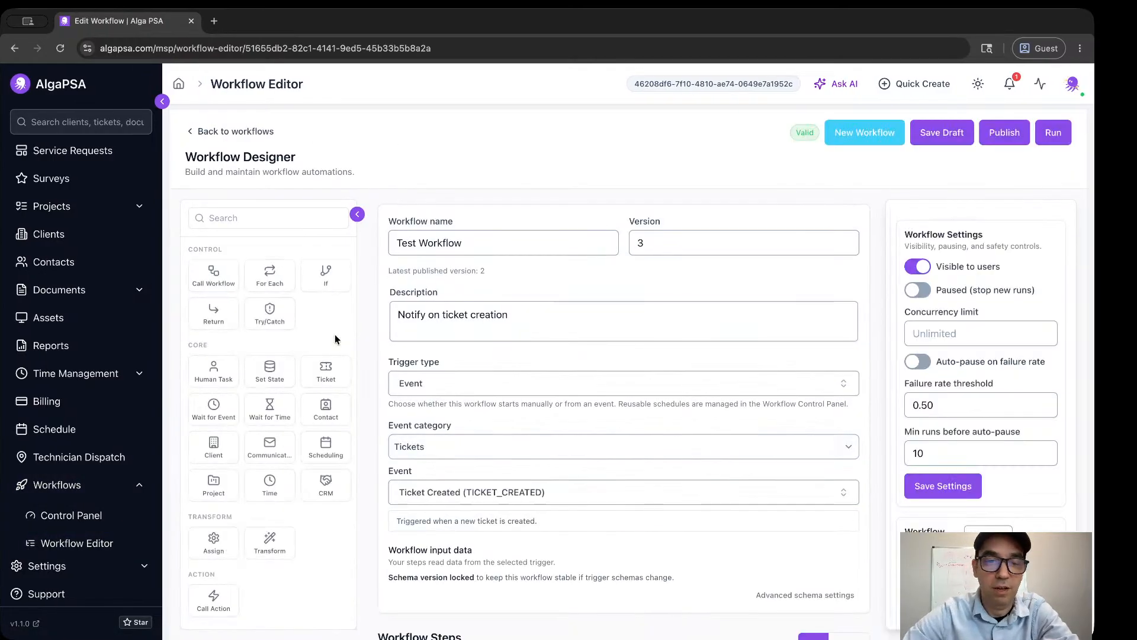
{"action": "scroll", "coordinate": [336, 339], "scroll_direction": "down", "scroll_amount": 2}
{"action": "scroll", "coordinate": [448, 480], "scroll_direction": "down", "scroll_amount": 4}
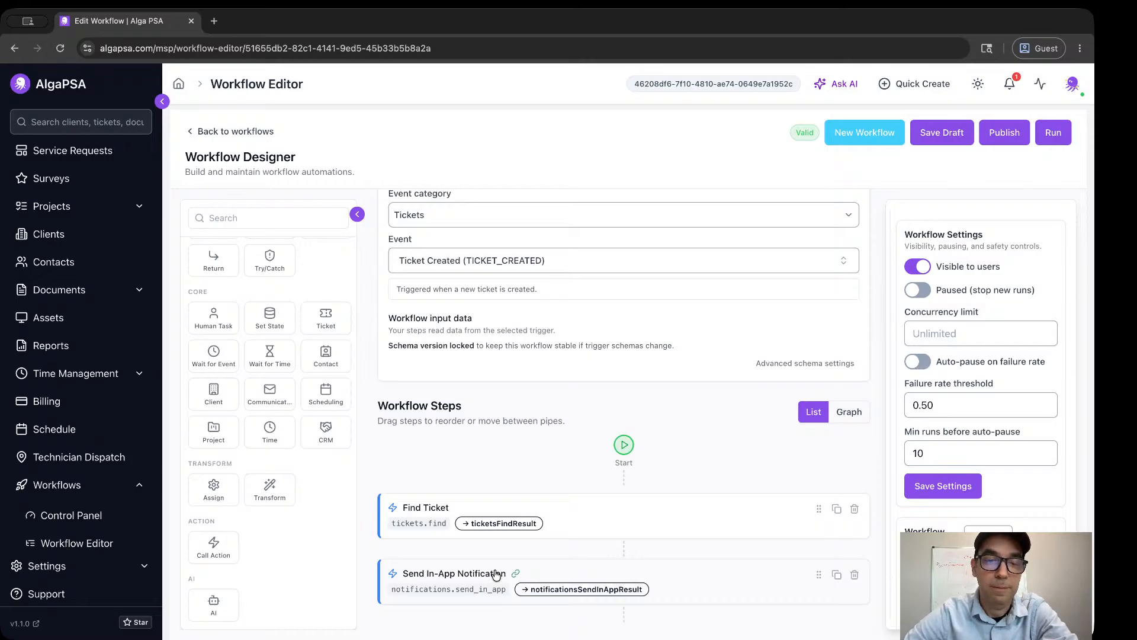
{"action": "scroll", "coordinate": [496, 574], "scroll_direction": "up", "scroll_amount": 4}
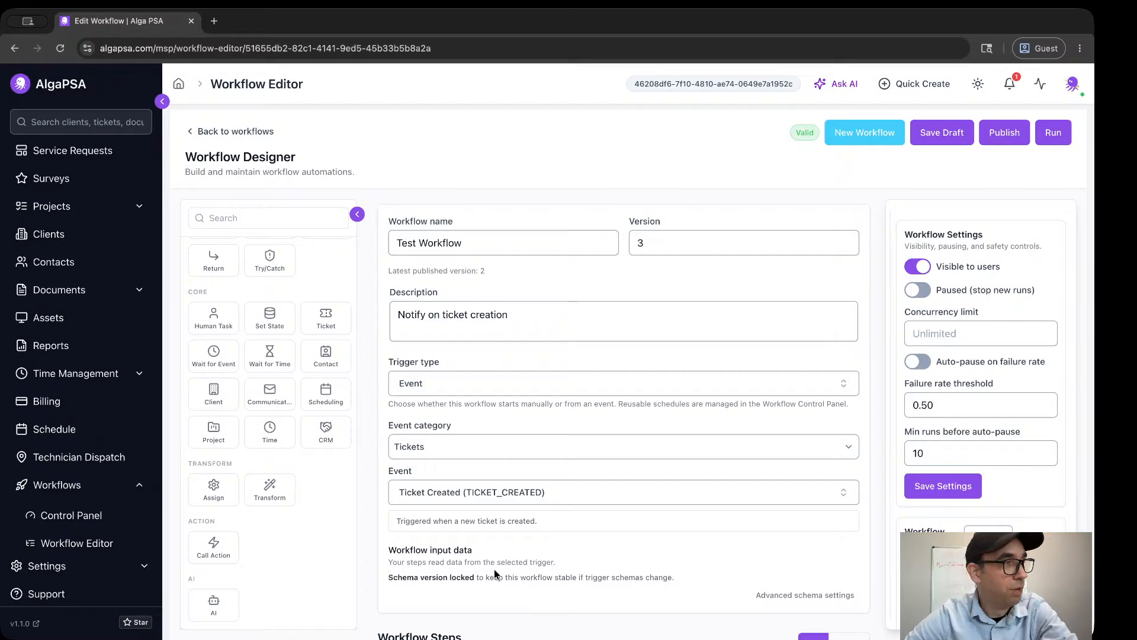
{"action": "left_click", "coordinate": [255, 131]}
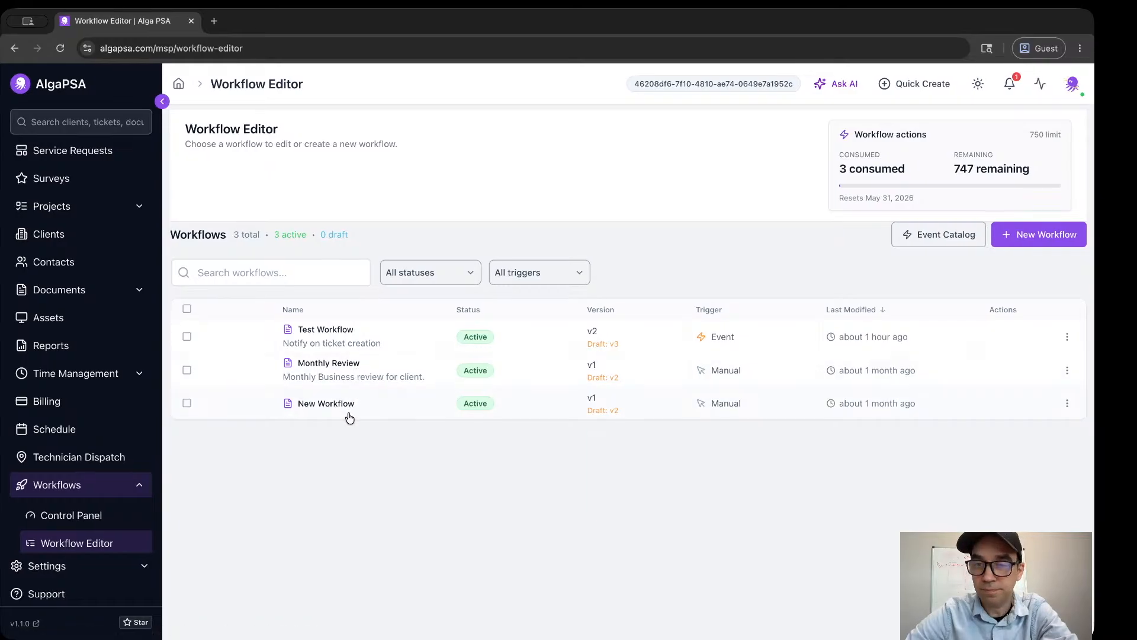
Reopen Test Workflow and review its workflow steps and the palette of step types that can be added.
{"action": "left_click", "coordinate": [335, 328]}
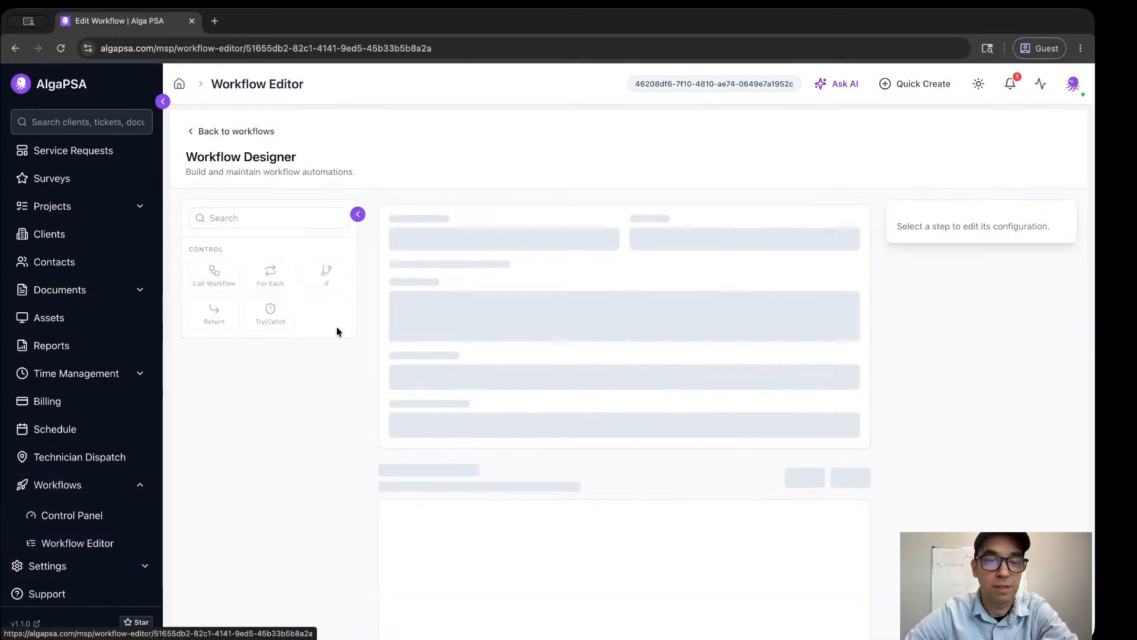
{"action": "scroll", "coordinate": [377, 348], "scroll_direction": "down", "scroll_amount": 5}
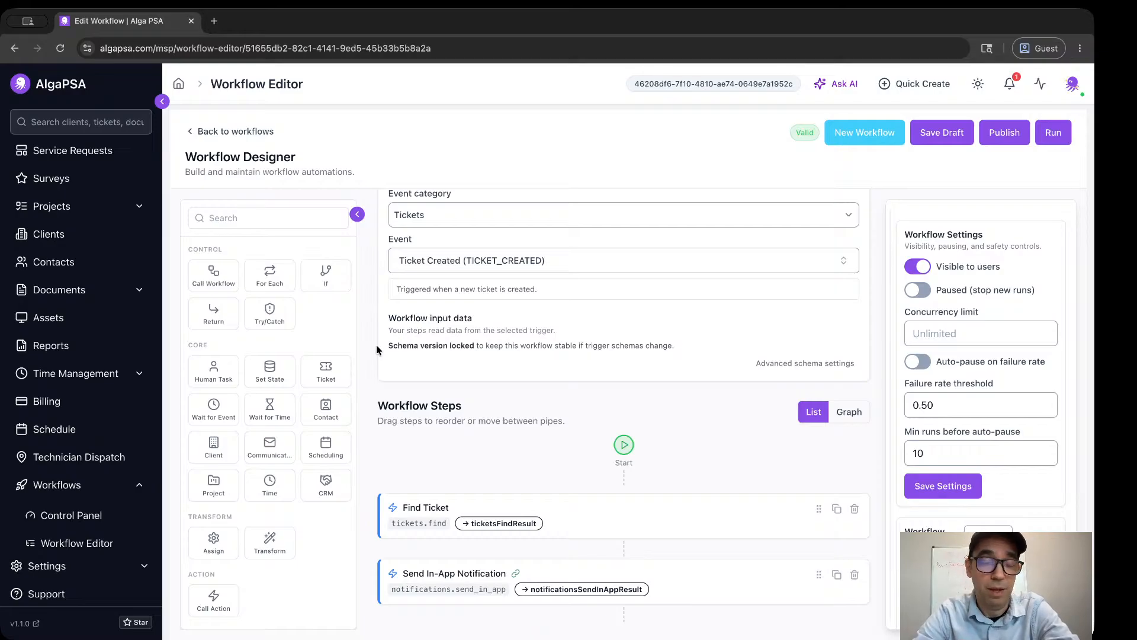
{"action": "scroll", "coordinate": [236, 312], "scroll_direction": "down", "scroll_amount": 1}
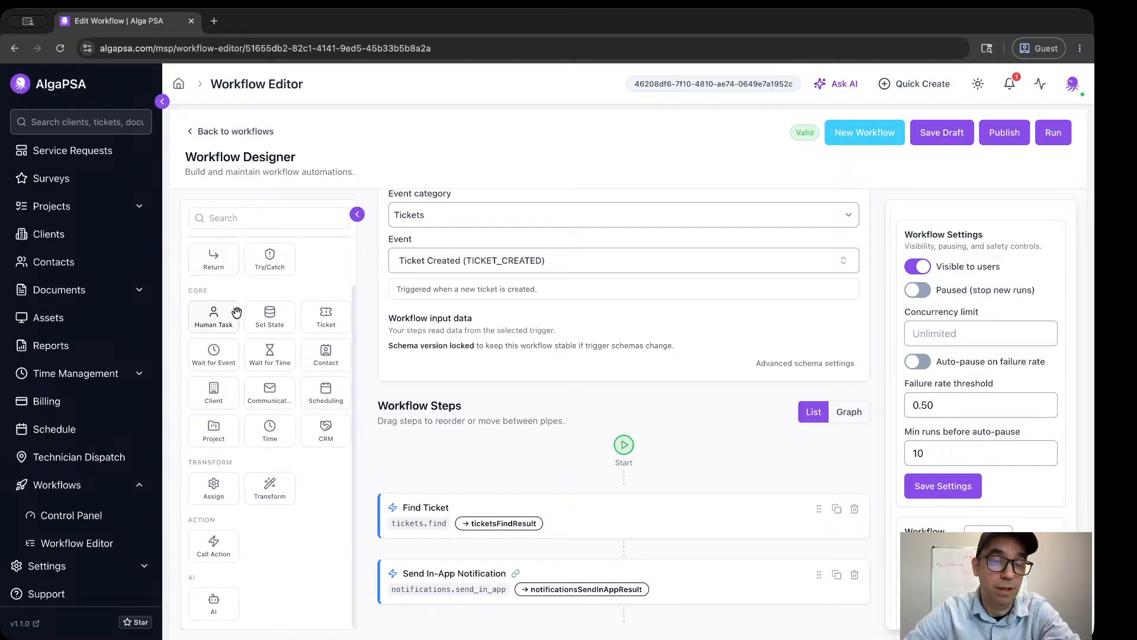
{"action": "scroll", "coordinate": [236, 312], "scroll_direction": "up", "scroll_amount": 1}
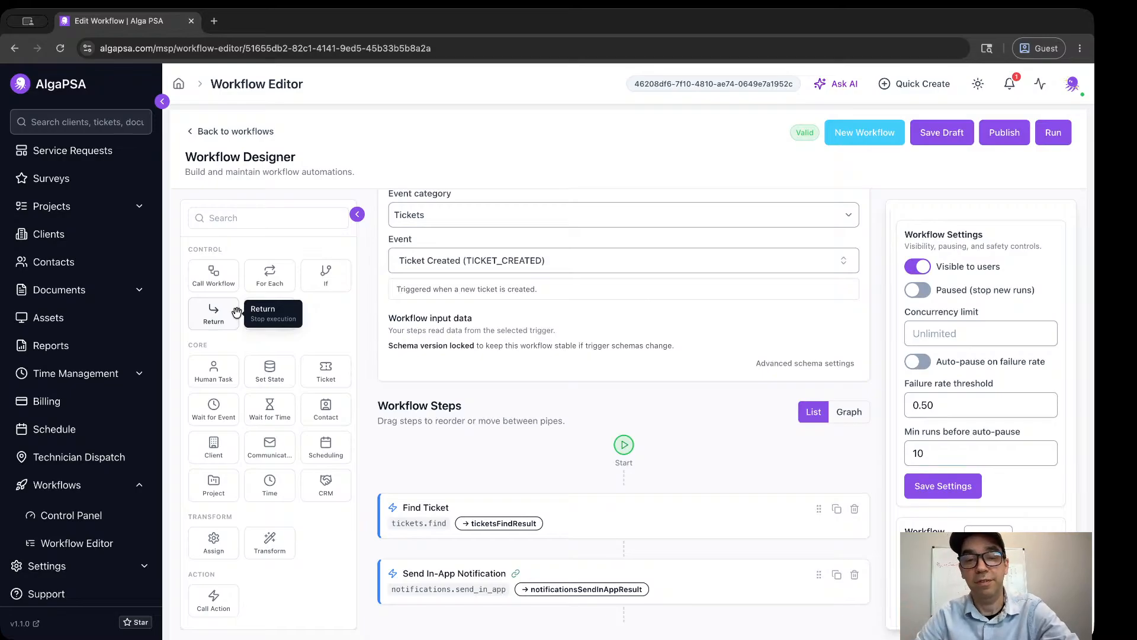
{"action": "scroll", "coordinate": [432, 266], "scroll_direction": "up", "scroll_amount": 5}
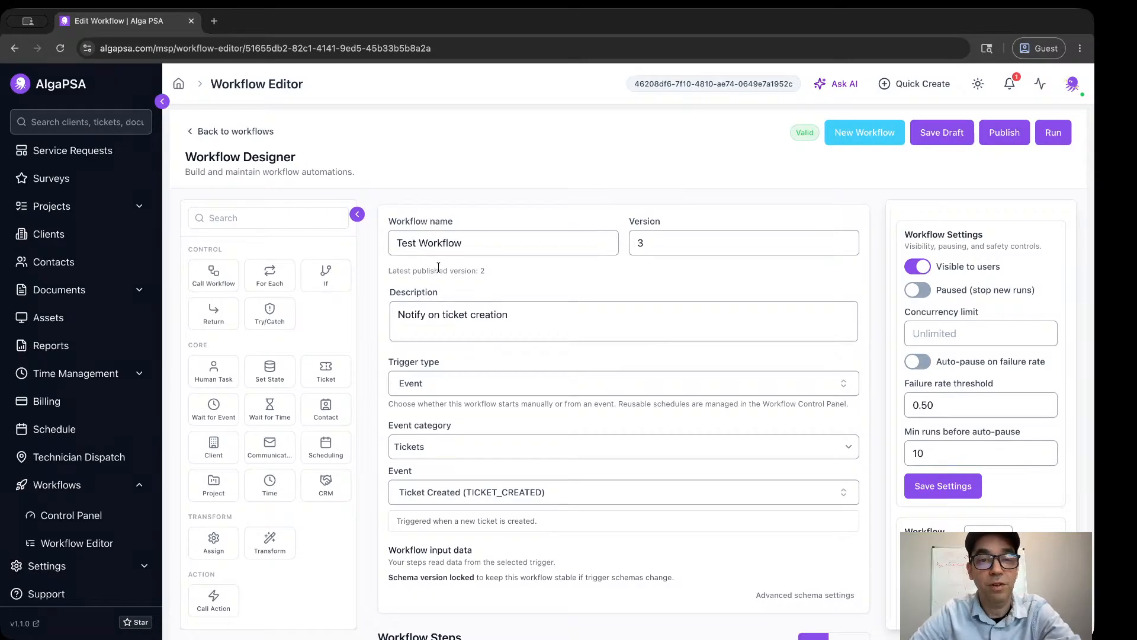
Check which trigger types Test Workflow can use and leave the Event trigger selected.
{"action": "scroll", "coordinate": [439, 268], "scroll_direction": "down", "scroll_amount": 2}
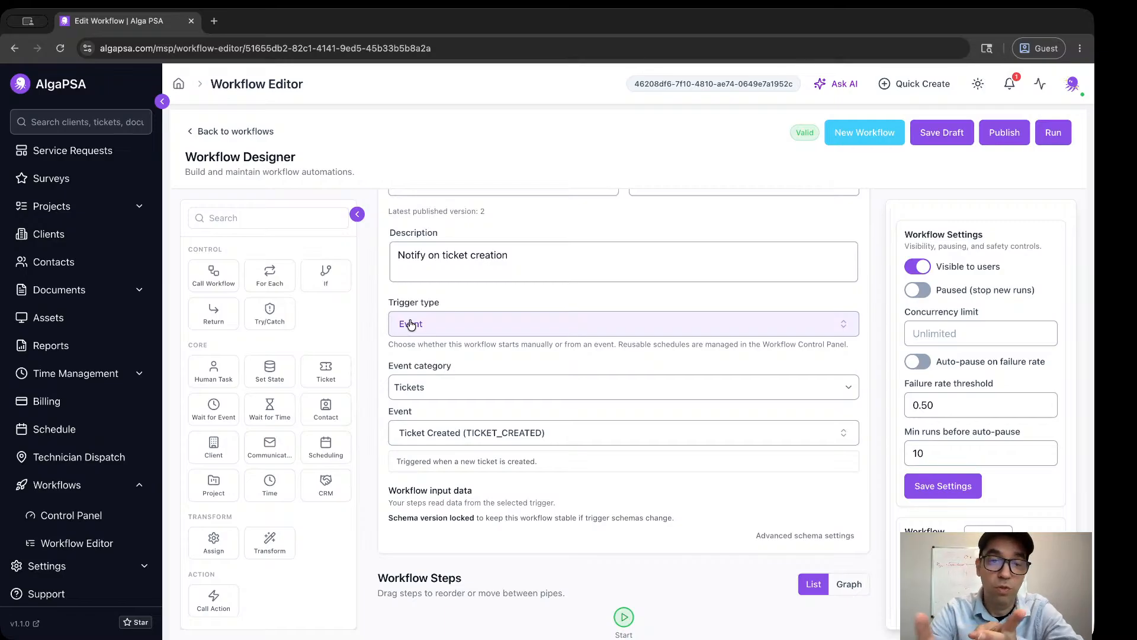
{"action": "left_click", "coordinate": [411, 325]}
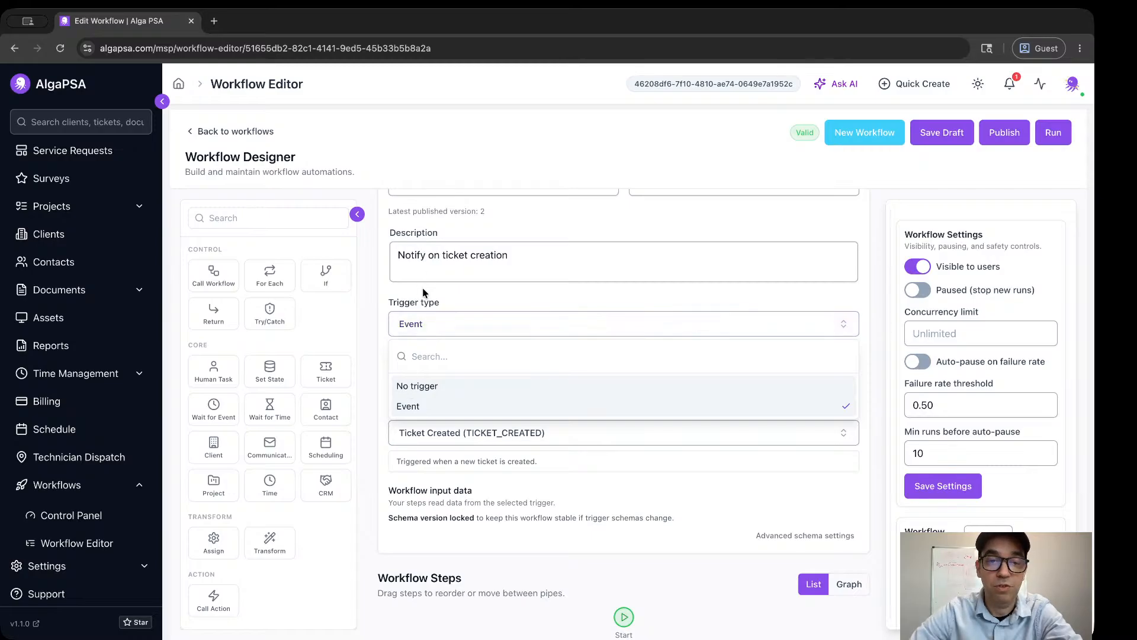
{"action": "left_click", "coordinate": [422, 294]}
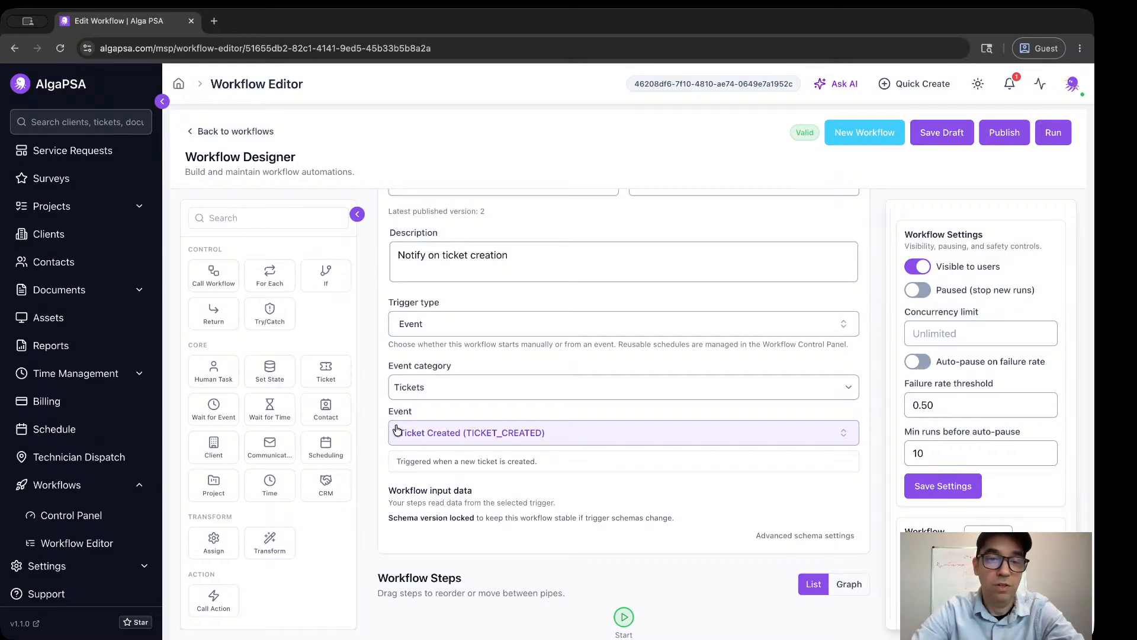
Select the Find Ticket step and review its configuration, including the step name, action and saved output.
{"action": "scroll", "coordinate": [363, 437], "scroll_direction": "down", "scroll_amount": 2}
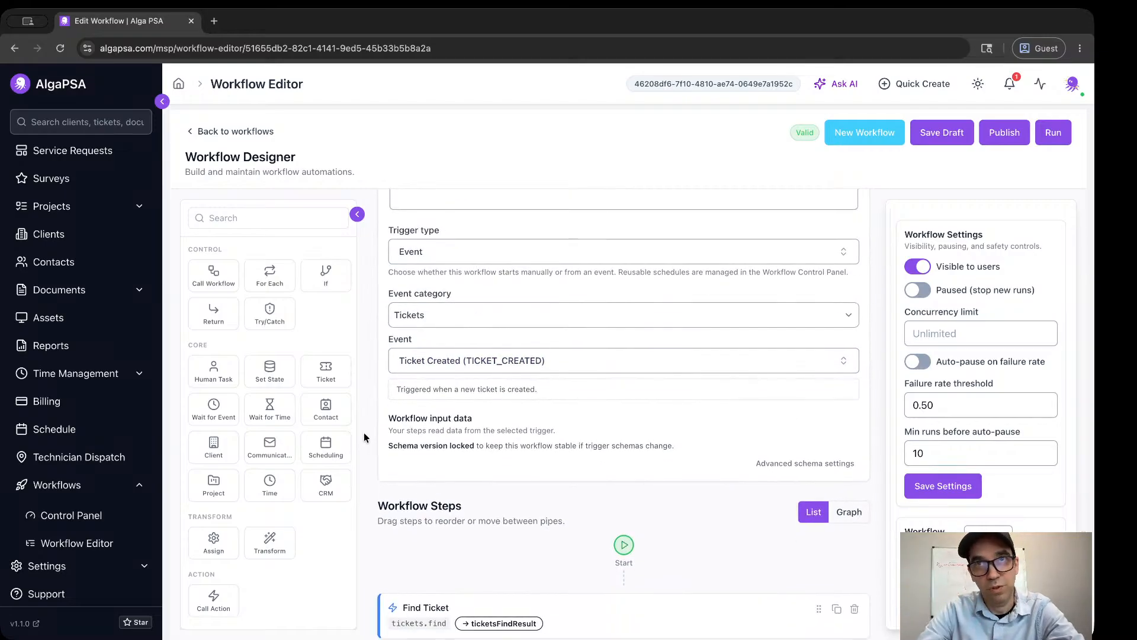
{"action": "scroll", "coordinate": [364, 437], "scroll_direction": "down", "scroll_amount": 2}
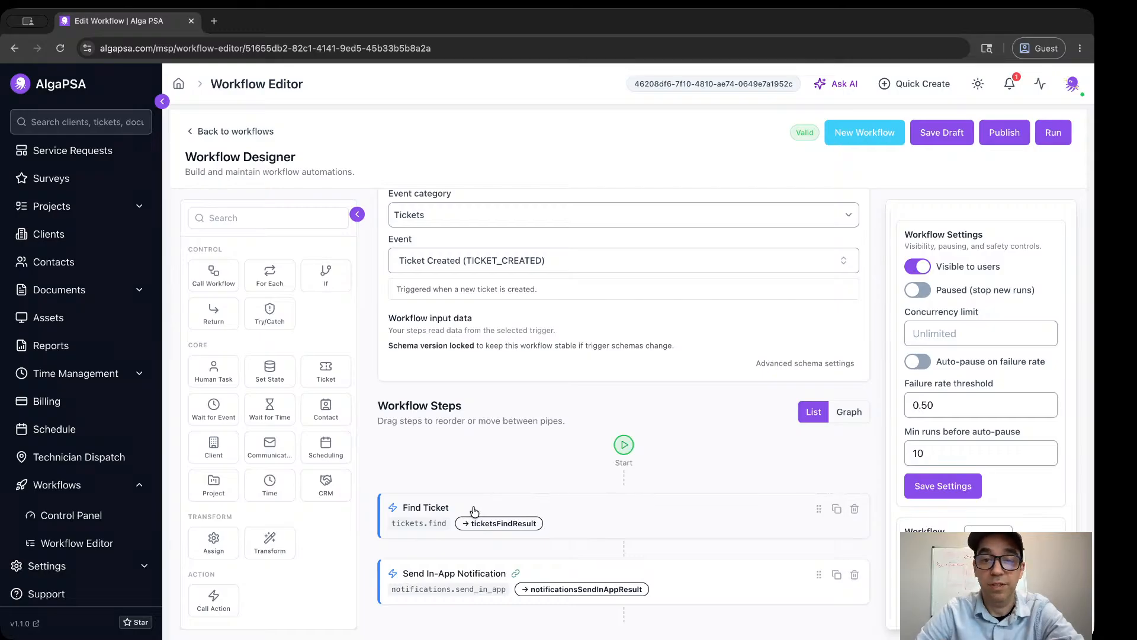
{"action": "left_click", "coordinate": [589, 513]}
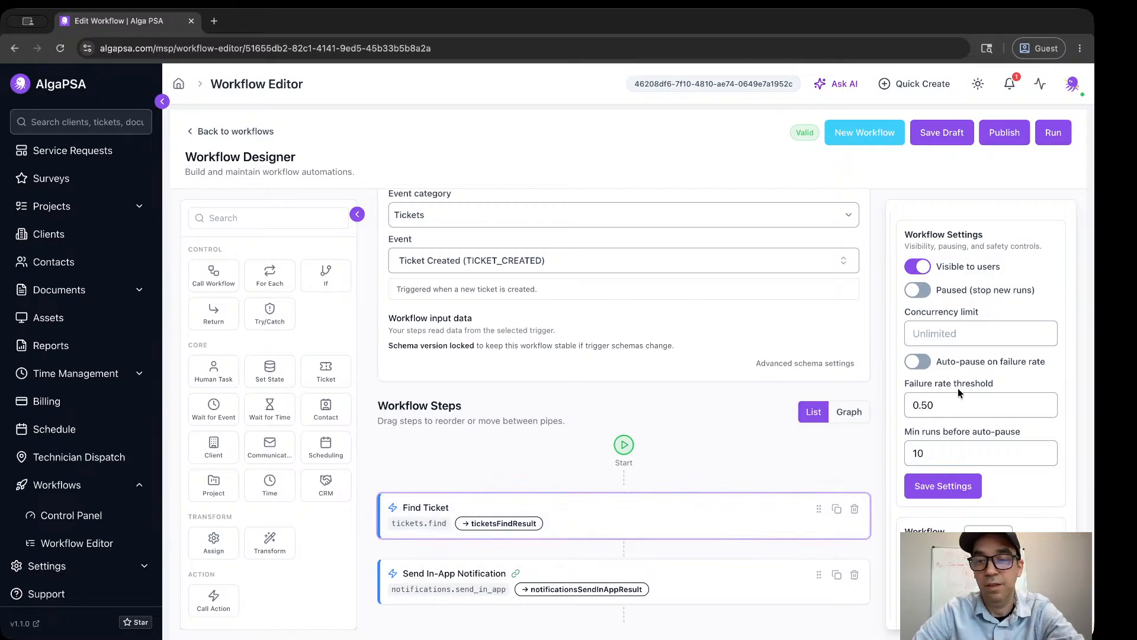
{"action": "scroll", "coordinate": [1004, 439], "scroll_direction": "down", "scroll_amount": 1}
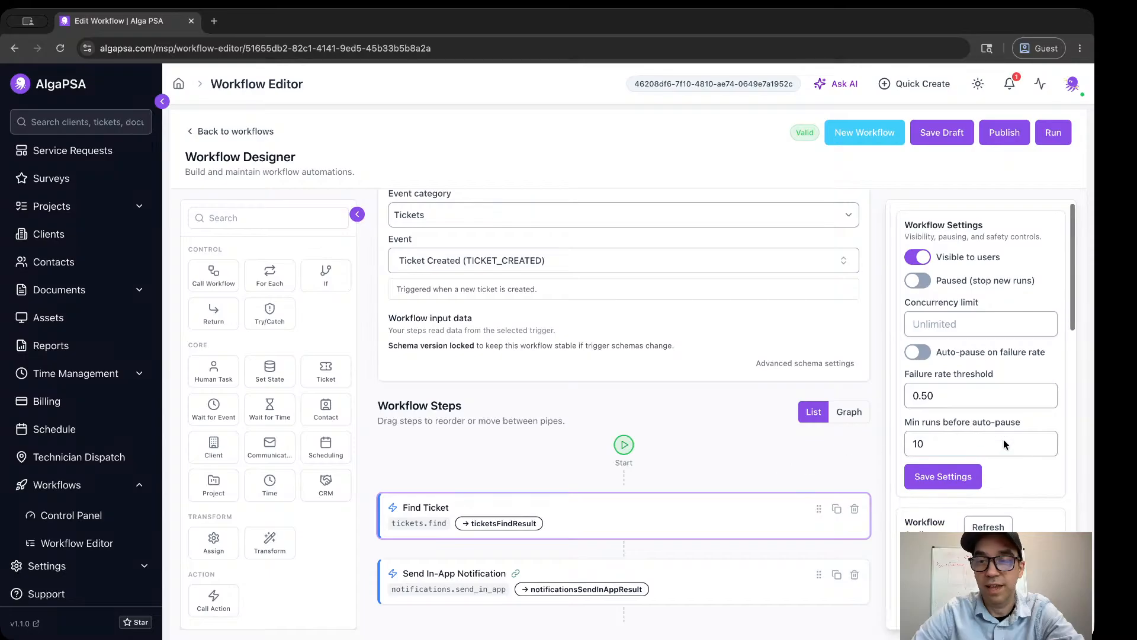
{"action": "scroll", "coordinate": [1003, 444], "scroll_direction": "down", "scroll_amount": 5}
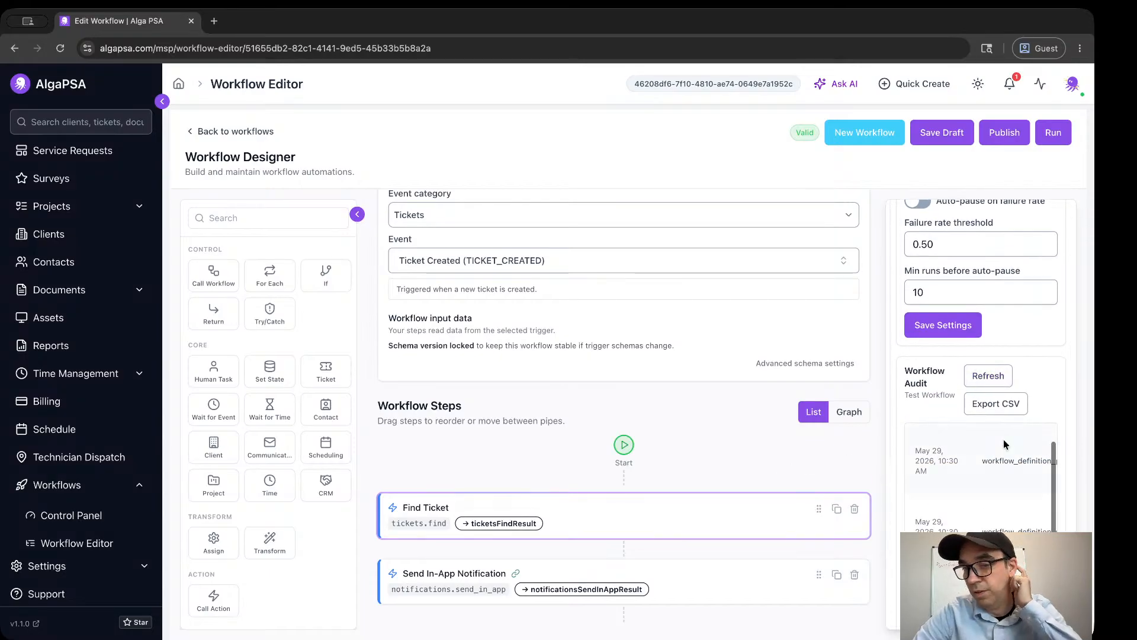
{"action": "scroll", "coordinate": [1003, 440], "scroll_direction": "up", "scroll_amount": 1}
{"action": "scroll", "coordinate": [1046, 368], "scroll_direction": "down", "scroll_amount": 3}
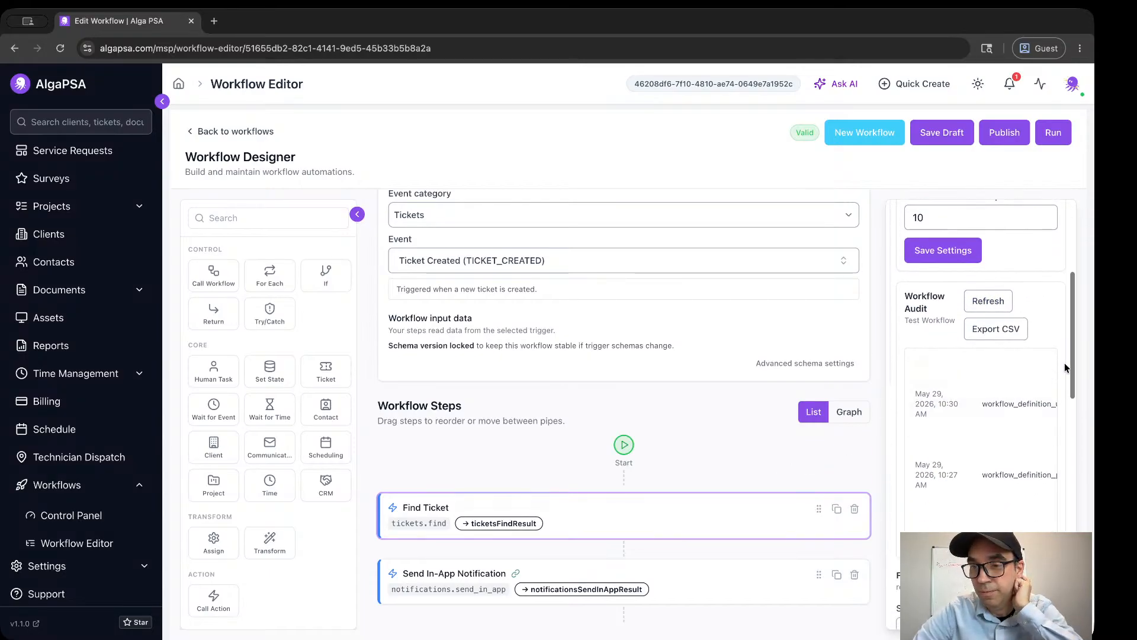
{"action": "scroll", "coordinate": [1064, 368], "scroll_direction": "down", "scroll_amount": 5}
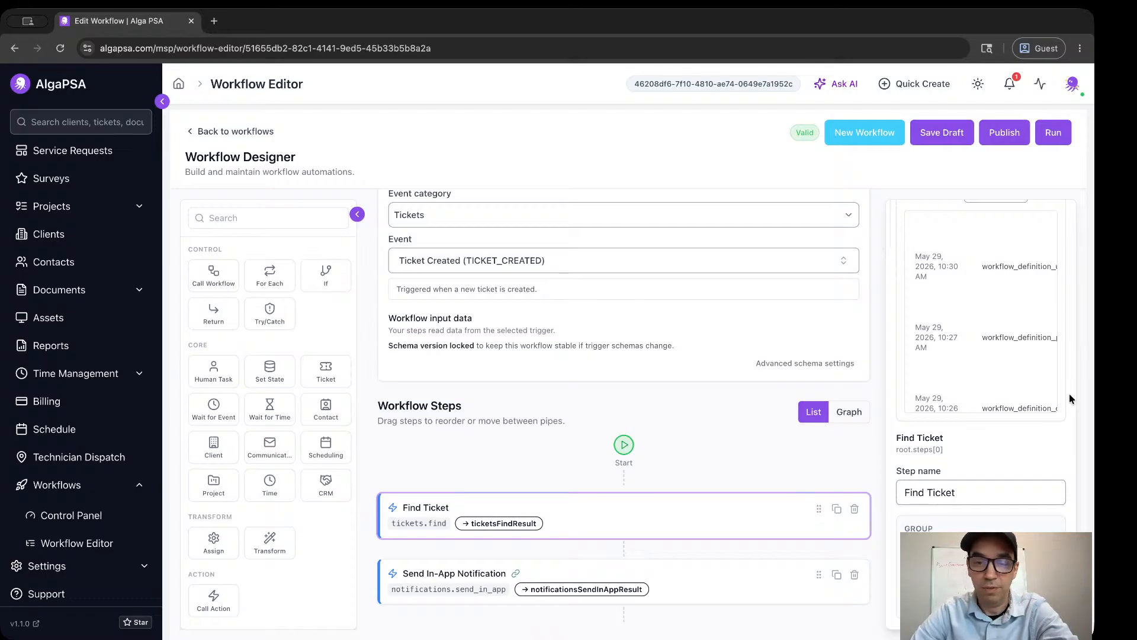
{"action": "scroll", "coordinate": [1071, 398], "scroll_direction": "down", "scroll_amount": 5}
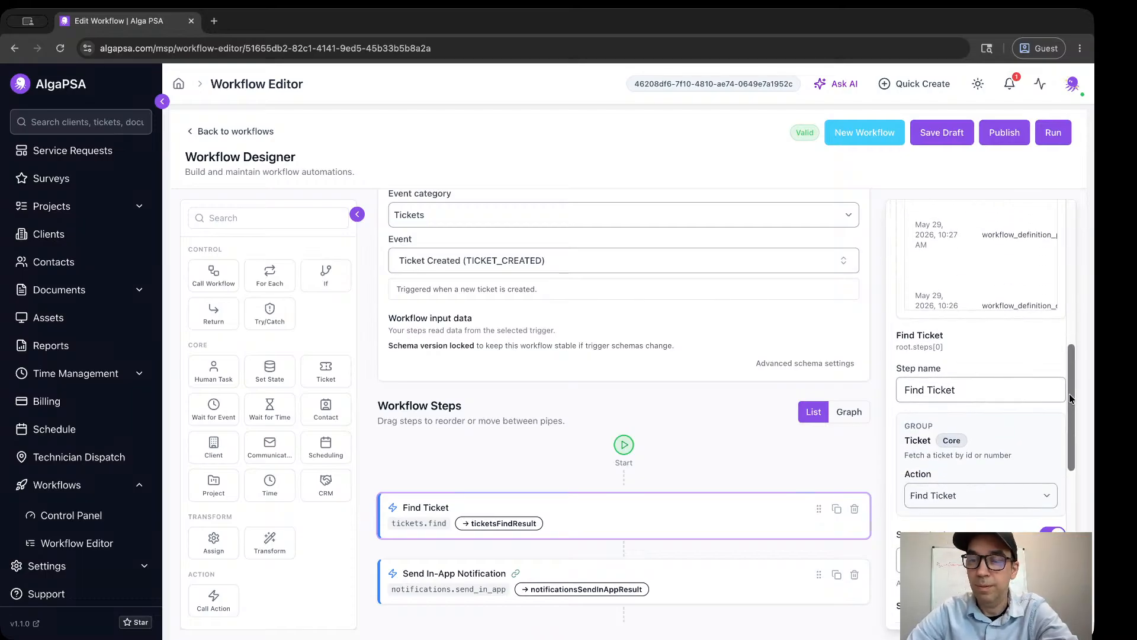
{"action": "scroll", "coordinate": [1033, 407], "scroll_direction": "down", "scroll_amount": 2}
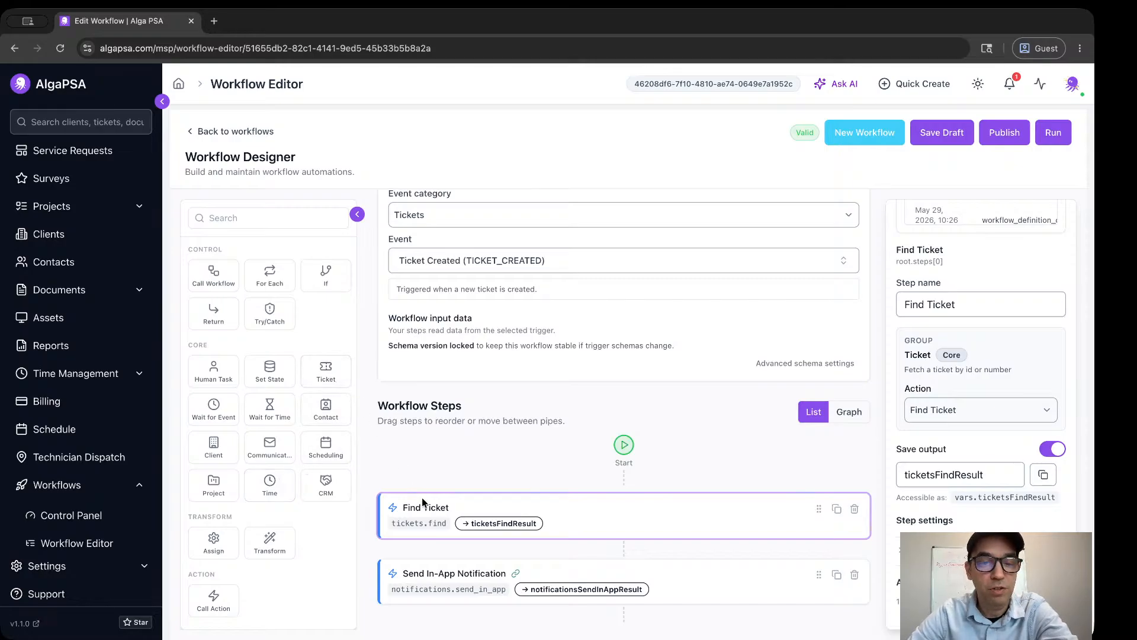
Browse the ticket actions available for the selected step and close the list without choosing another action.
{"action": "left_click", "coordinate": [973, 410]}
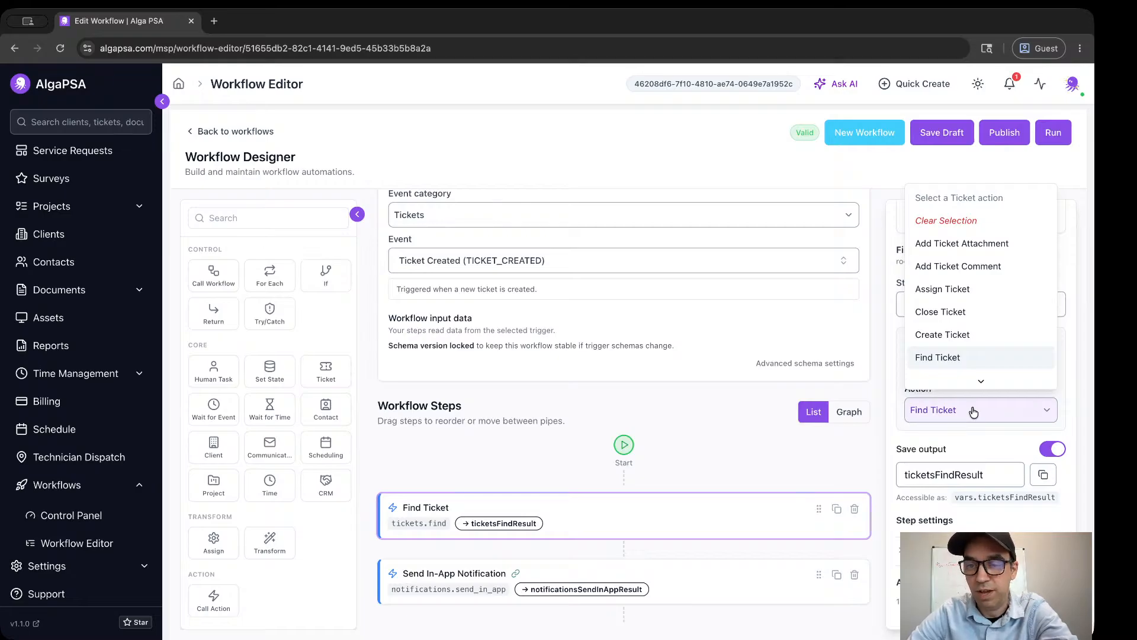
{"action": "left_click", "coordinate": [973, 410]}
{"action": "left_click", "coordinate": [973, 411]}
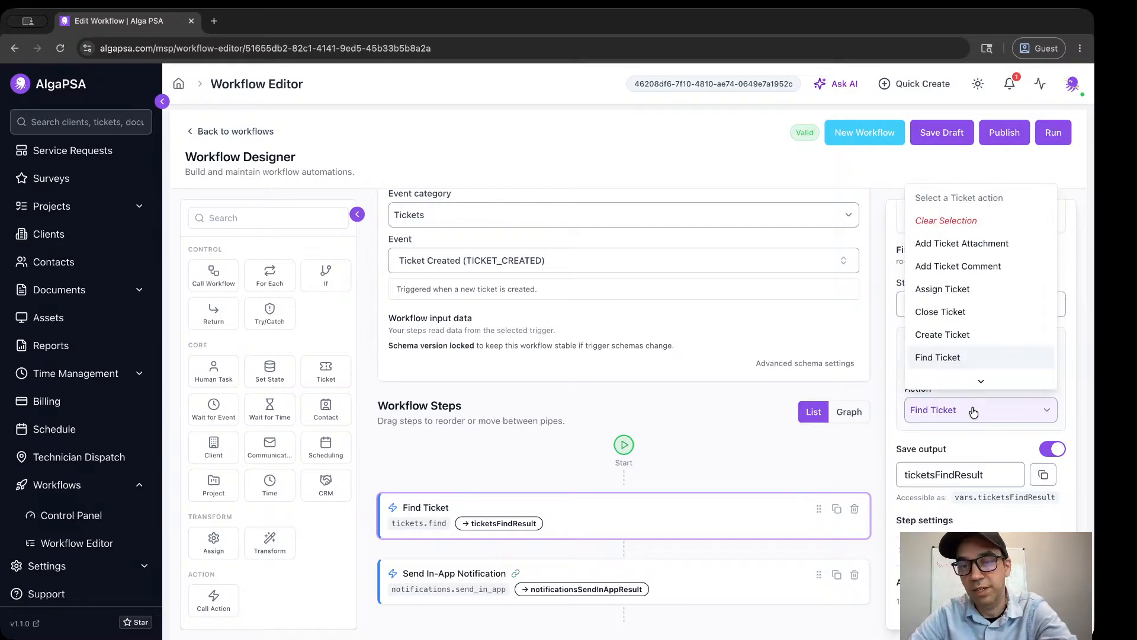
{"action": "scroll", "coordinate": [971, 332], "scroll_direction": "down", "scroll_amount": 2}
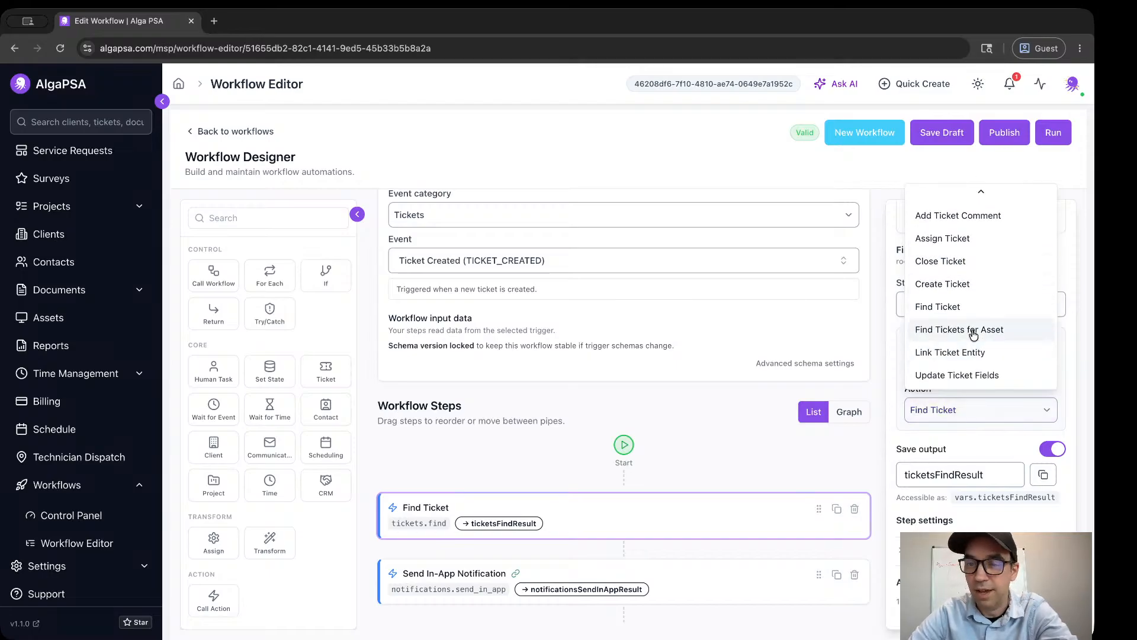
{"action": "left_click", "coordinate": [887, 372]}
Review the Find Ticket step's action inputs, focusing on how ticket_id is mapped.
{"action": "scroll", "coordinate": [897, 407], "scroll_direction": "down", "scroll_amount": 3}
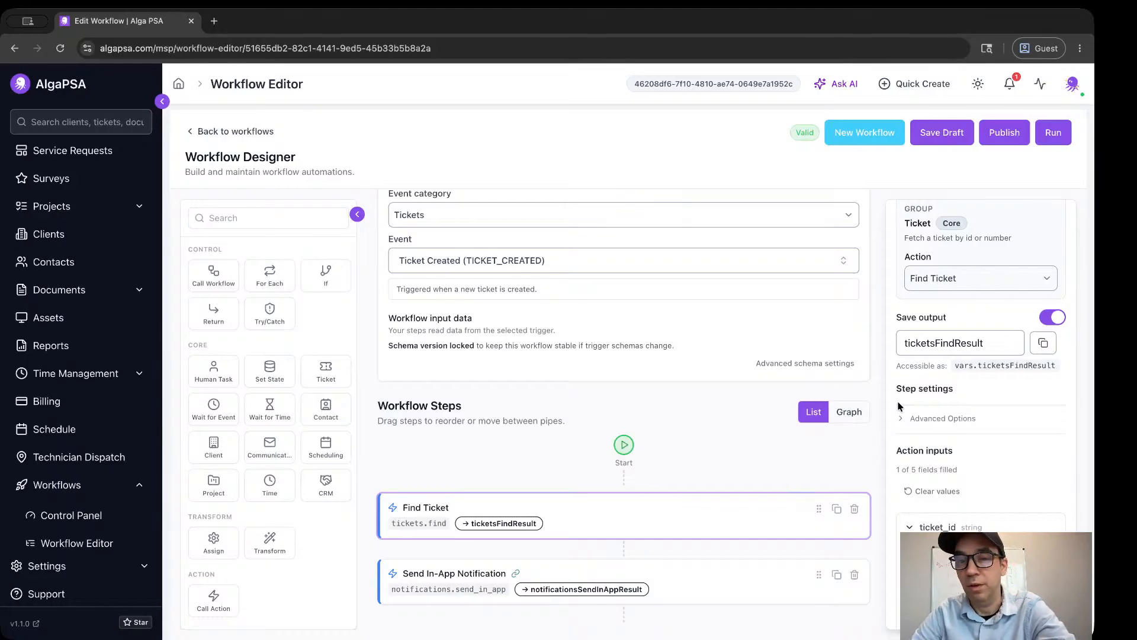
{"action": "scroll", "coordinate": [898, 406], "scroll_direction": "down", "scroll_amount": 5}
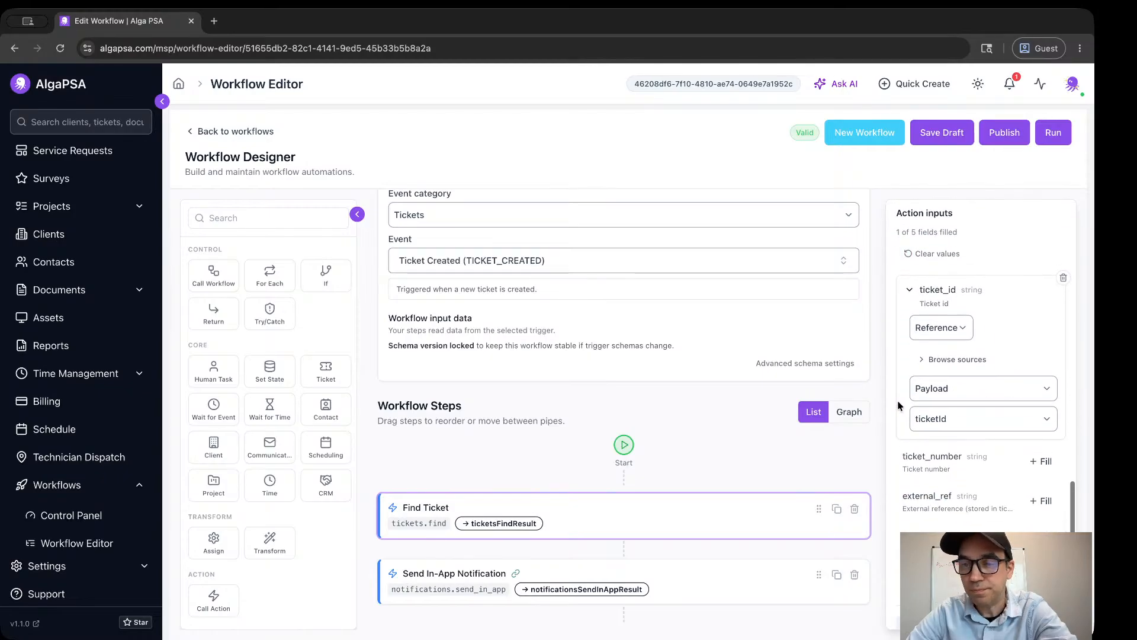
{"action": "scroll", "coordinate": [898, 406], "scroll_direction": "up", "scroll_amount": 3}
{"action": "scroll", "coordinate": [898, 406], "scroll_direction": "down", "scroll_amount": 1}
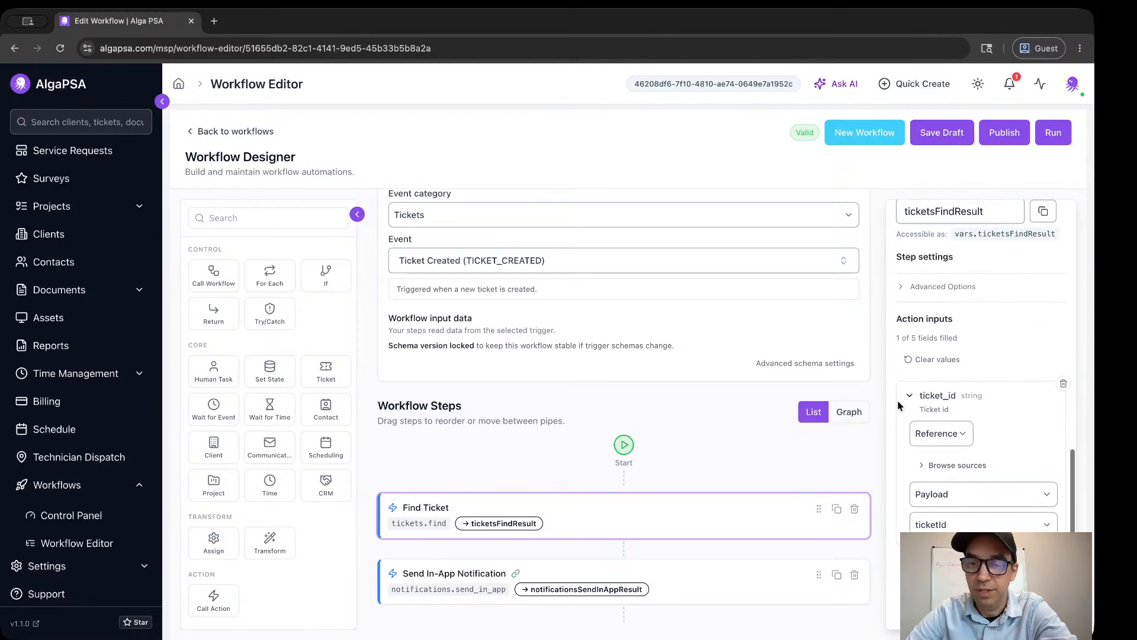
{"action": "scroll", "coordinate": [898, 407], "scroll_direction": "down", "scroll_amount": 1}
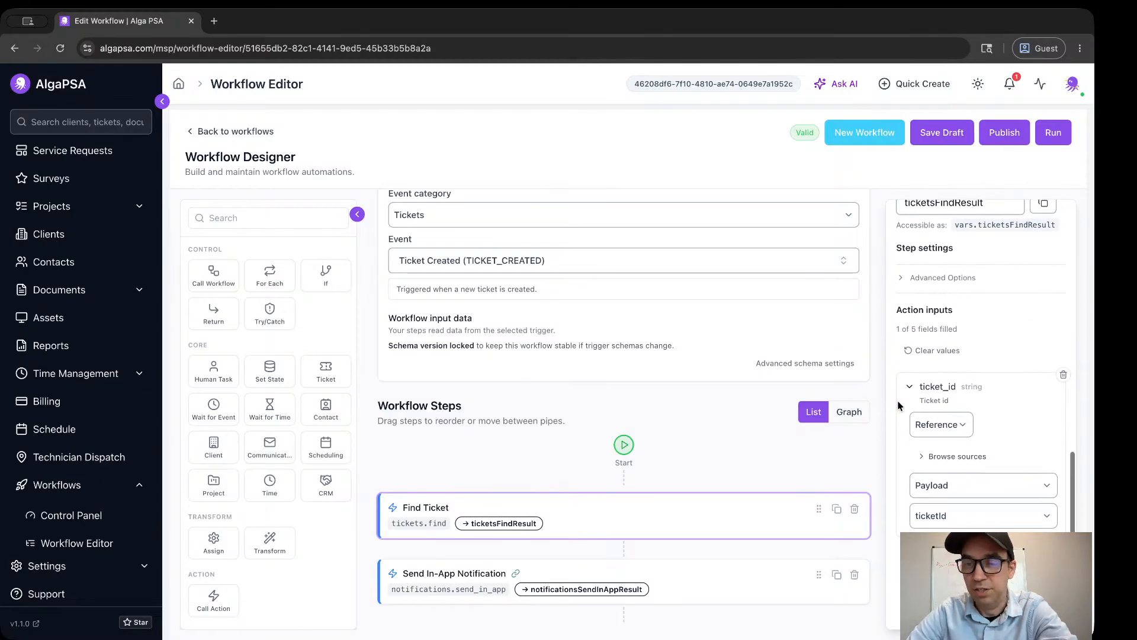
{"action": "scroll", "coordinate": [898, 406], "scroll_direction": "down", "scroll_amount": 1}
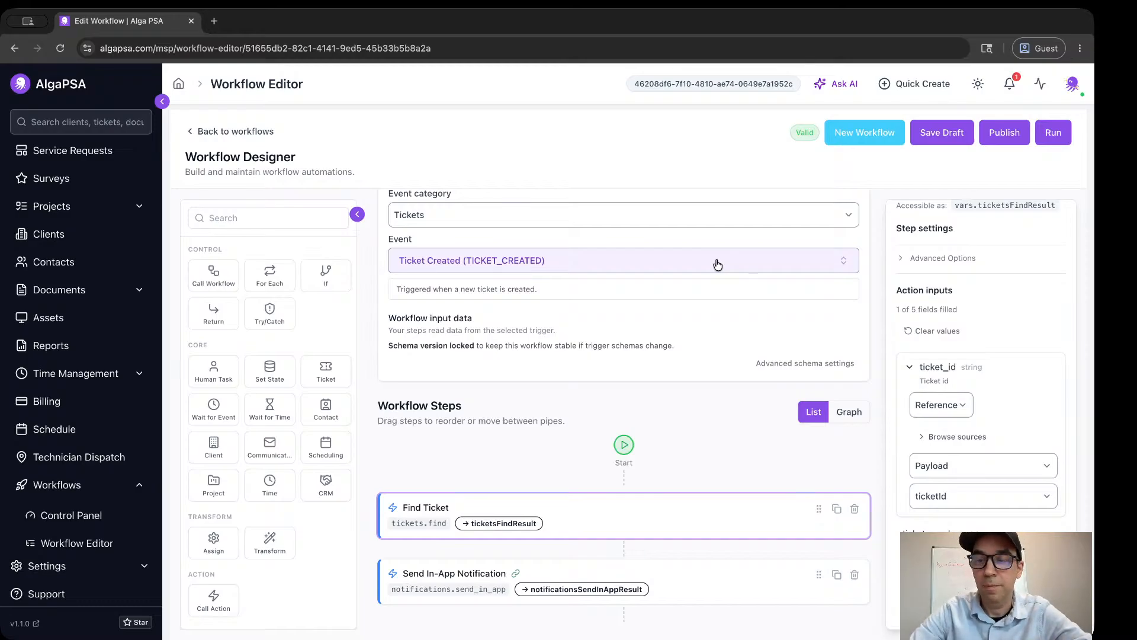
Check the payload fields selectable for ticket_id, keep ticketId, and look over the remaining Find Ticket inputs.
{"action": "left_click", "coordinate": [932, 499]}
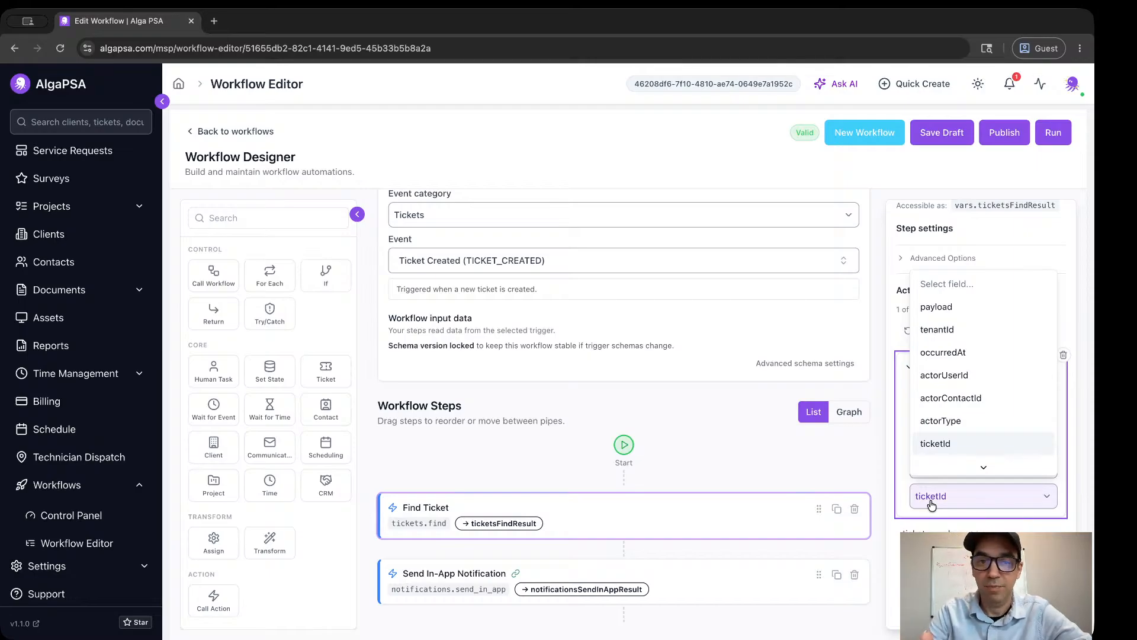
{"action": "left_click", "coordinate": [932, 503]}
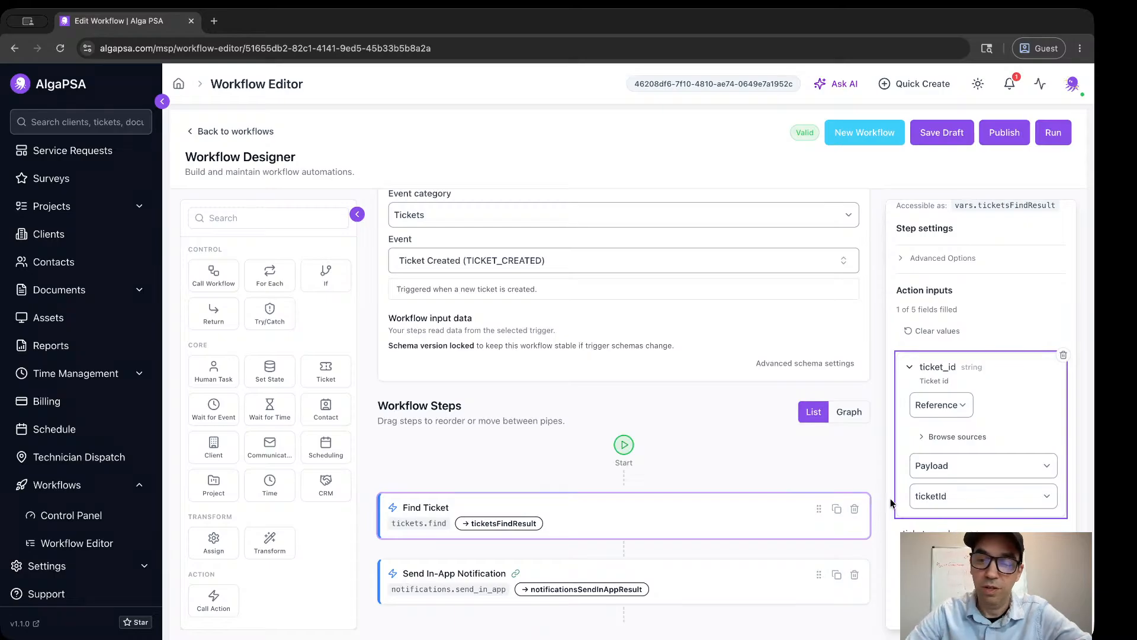
{"action": "scroll", "coordinate": [890, 497], "scroll_direction": "down", "scroll_amount": 3}
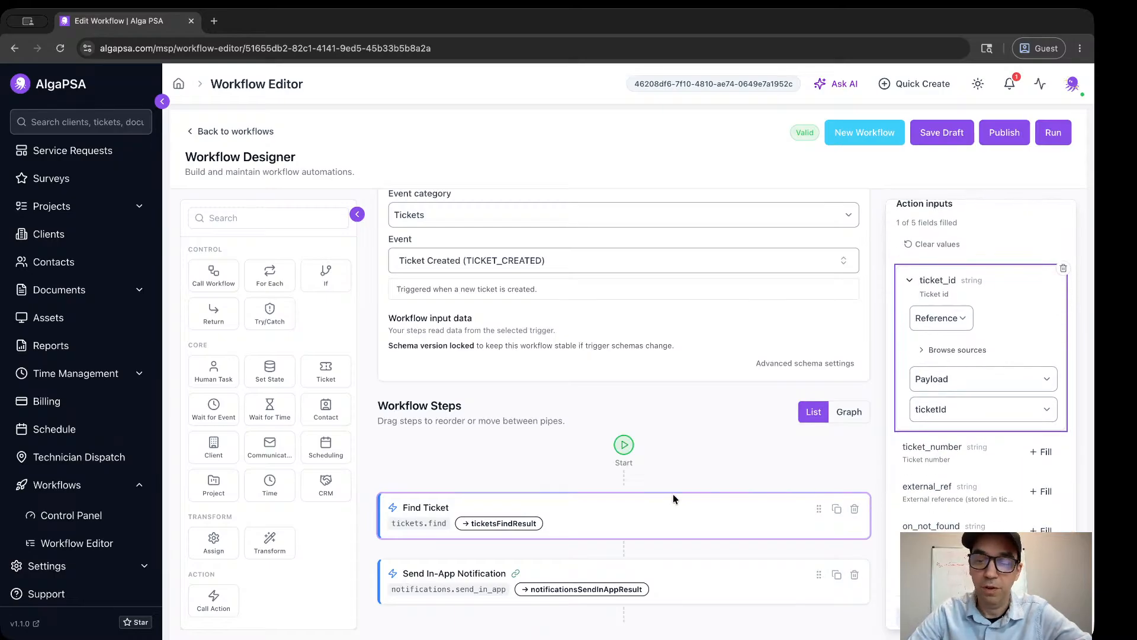
{"action": "left_click", "coordinate": [585, 522]}
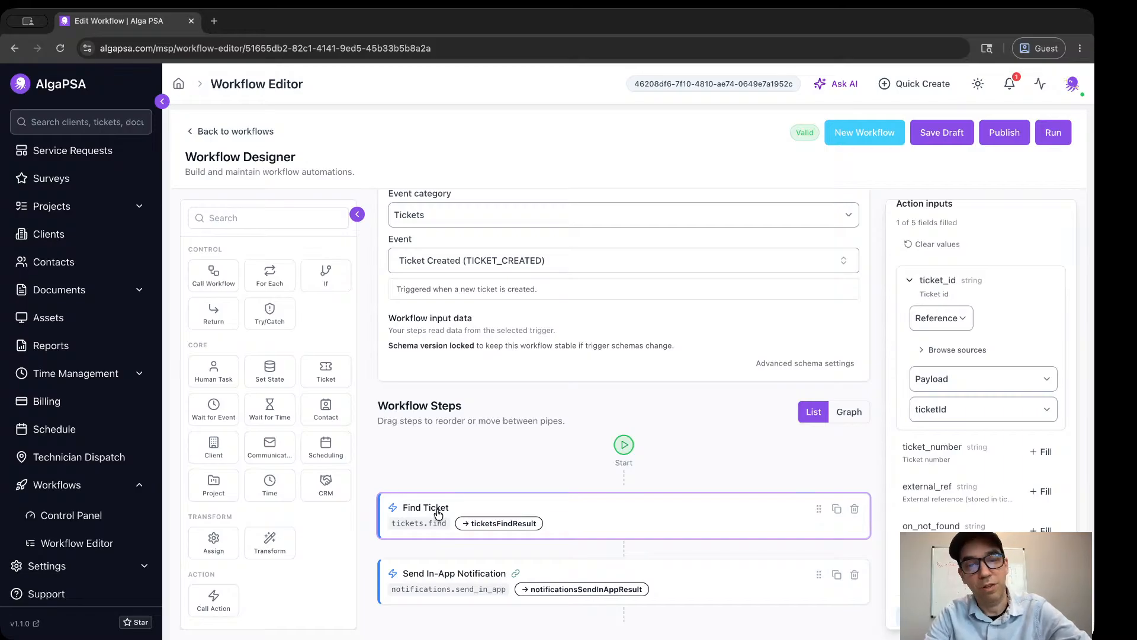
Select the Send In-App Notification step and review its step name, communication action and saved output.
{"action": "left_click", "coordinate": [702, 585]}
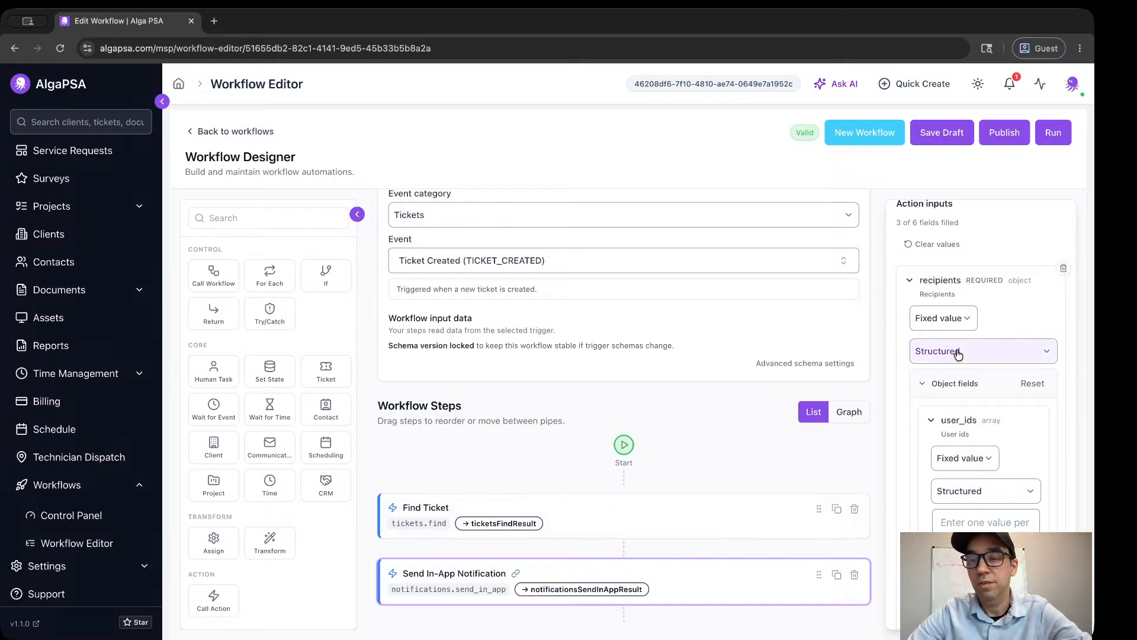
{"action": "scroll", "coordinate": [958, 354], "scroll_direction": "up", "scroll_amount": 3}
{"action": "scroll", "coordinate": [959, 354], "scroll_direction": "up", "scroll_amount": 1}
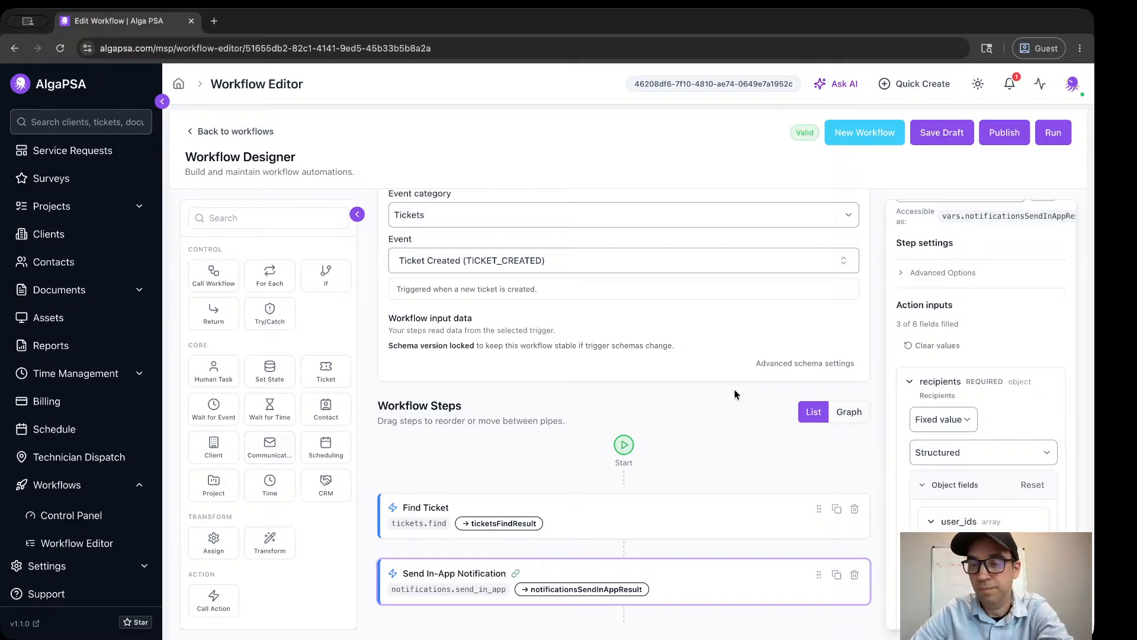
{"action": "scroll", "coordinate": [991, 318], "scroll_direction": "up", "scroll_amount": 10}
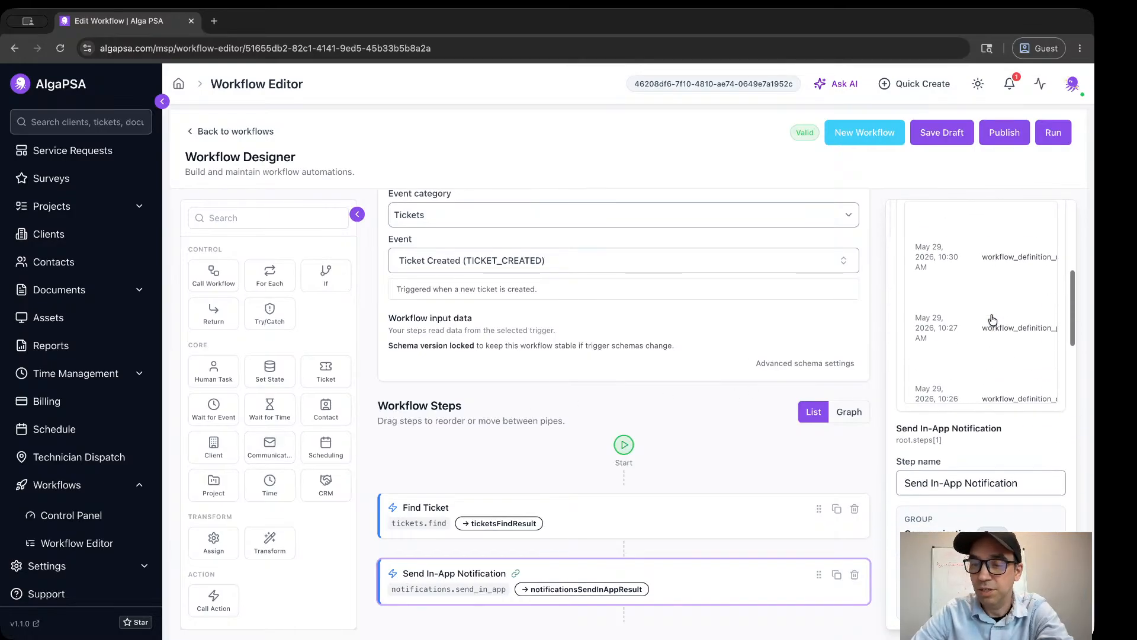
{"action": "scroll", "coordinate": [901, 382], "scroll_direction": "down", "scroll_amount": 3}
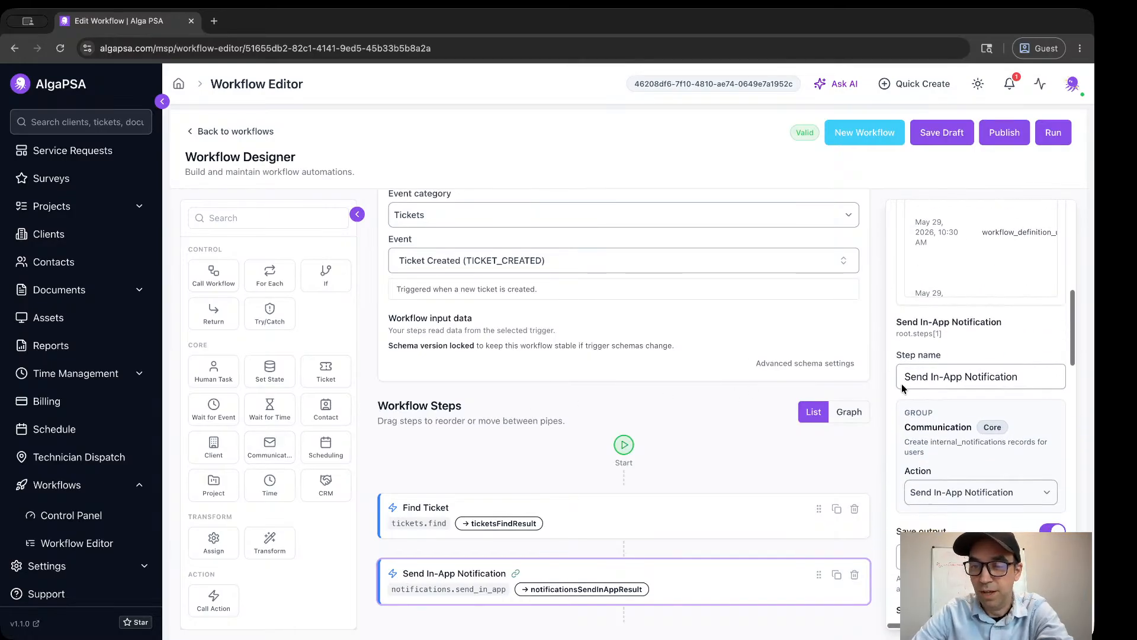
{"action": "scroll", "coordinate": [901, 384], "scroll_direction": "down", "scroll_amount": 2}
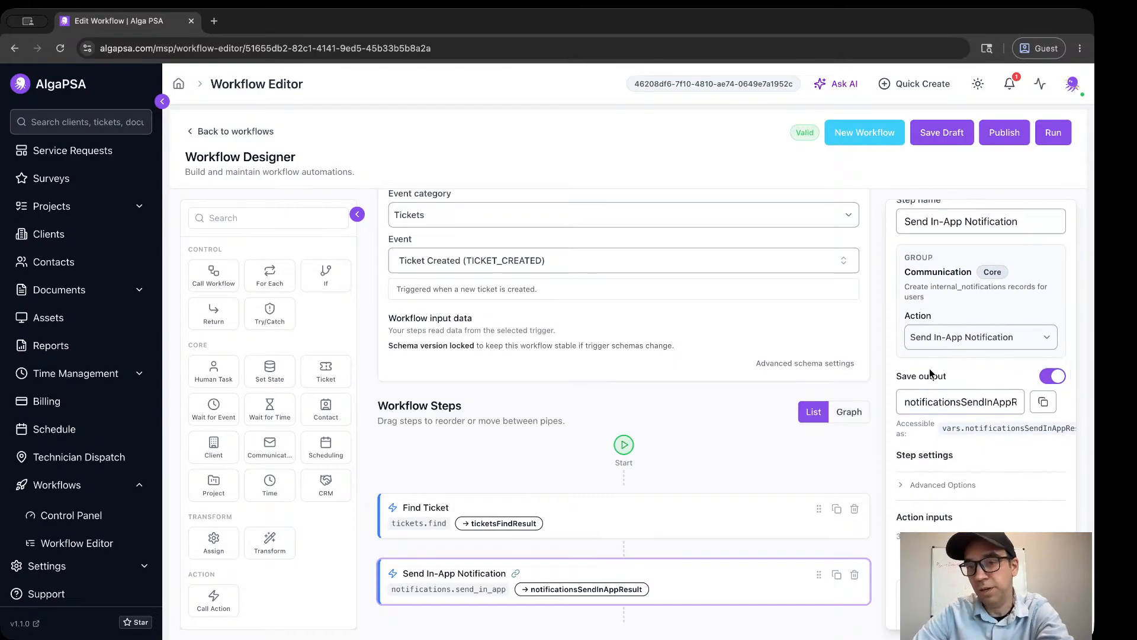
Browse the communication actions available for the notification step and close the list without choosing another action.
{"action": "left_click", "coordinate": [952, 344]}
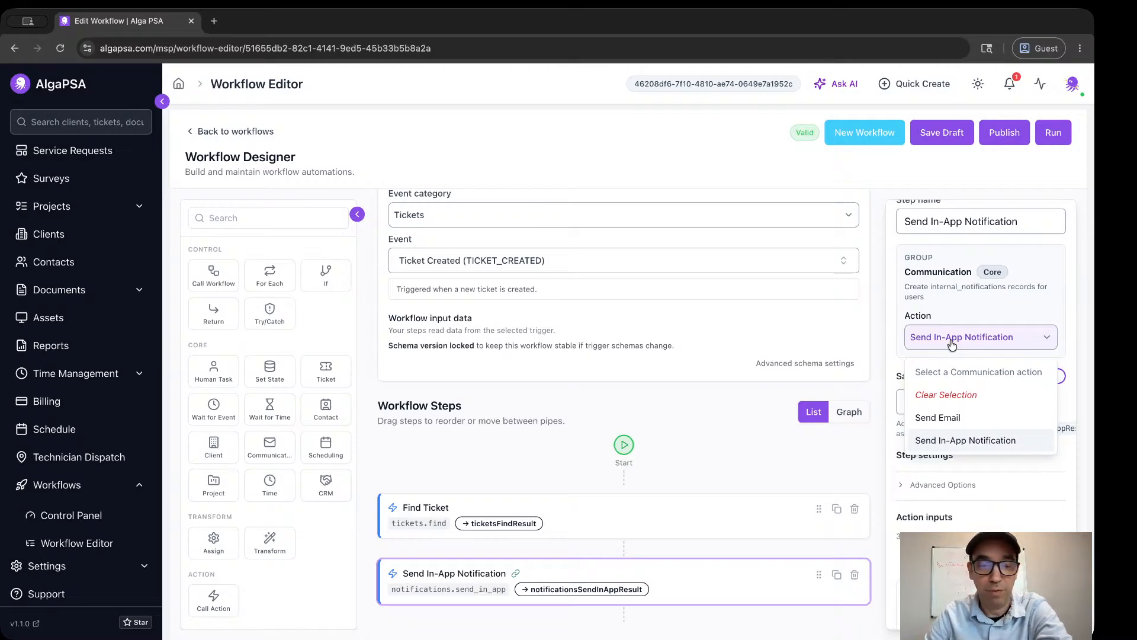
{"action": "left_click", "coordinate": [900, 335]}
{"action": "scroll", "coordinate": [900, 335], "scroll_direction": "down", "scroll_amount": 2}
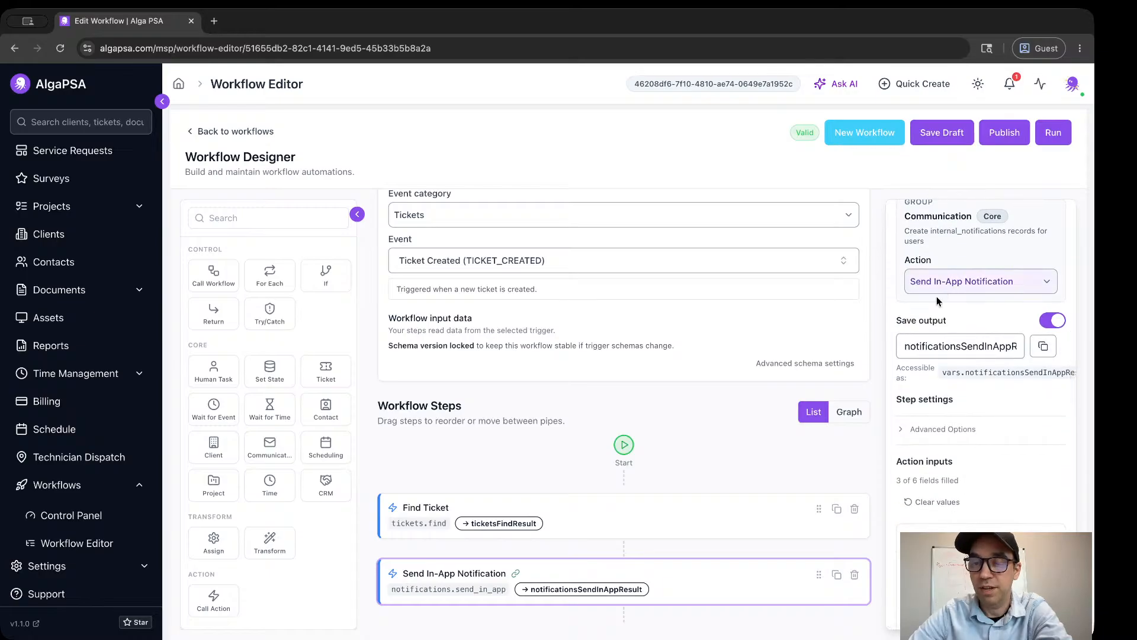
Review the notification step's recipients input, covering user_ids, role_ids and the role_names value Admin.
{"action": "scroll", "coordinate": [884, 376], "scroll_direction": "down", "scroll_amount": 1}
{"action": "scroll", "coordinate": [904, 387], "scroll_direction": "down", "scroll_amount": 8}
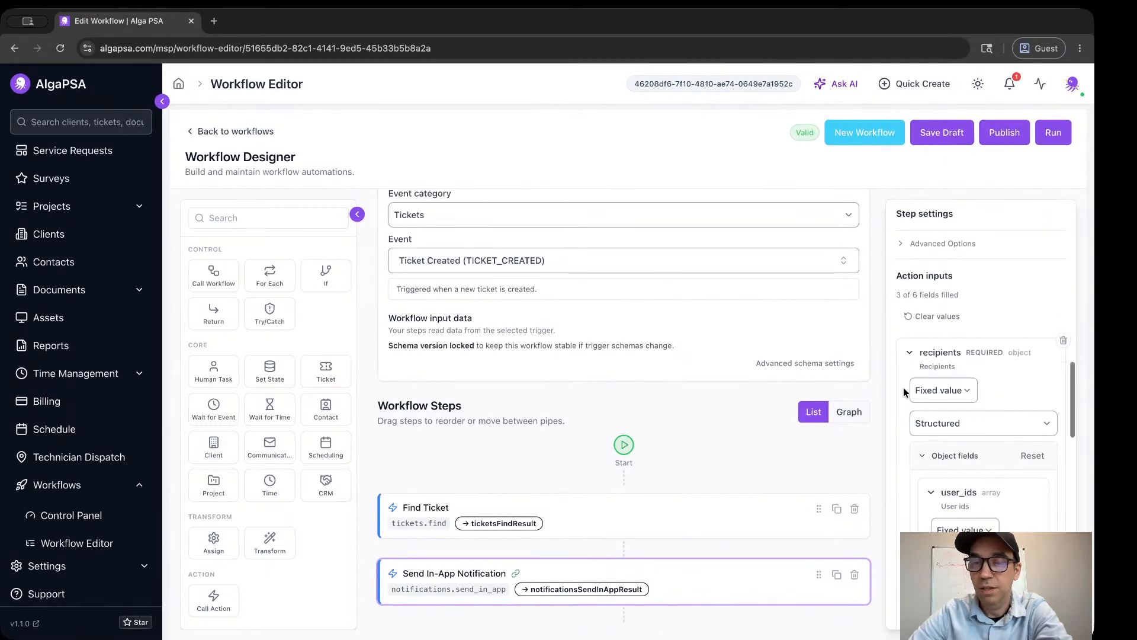
{"action": "scroll", "coordinate": [904, 388], "scroll_direction": "down", "scroll_amount": 1}
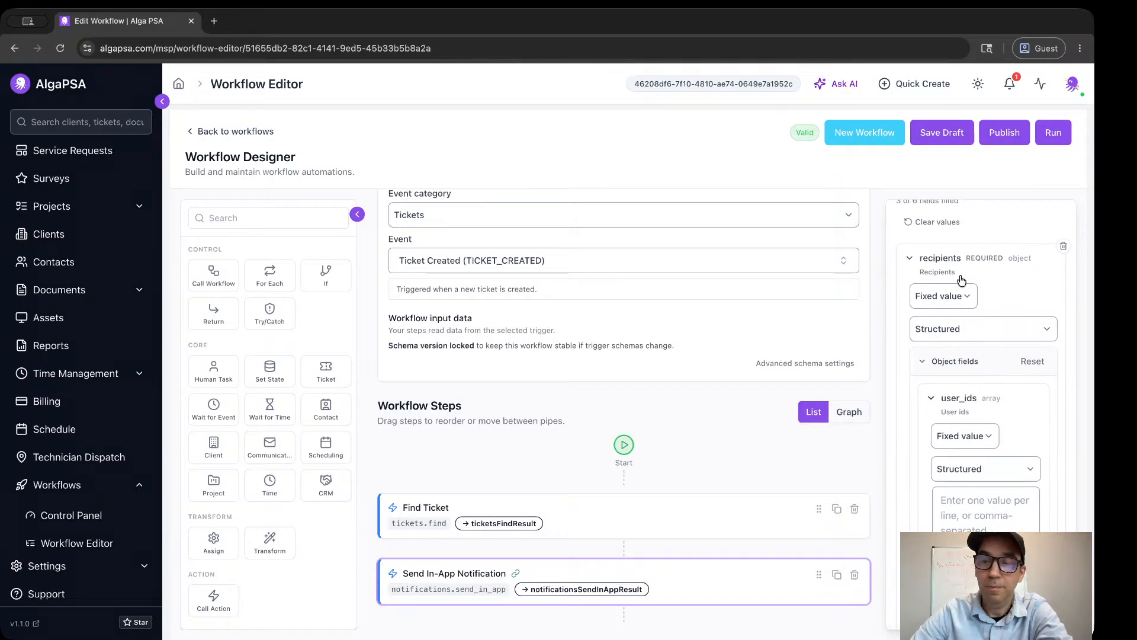
{"action": "scroll", "coordinate": [937, 279], "scroll_direction": "down", "scroll_amount": 3}
{"action": "scroll", "coordinate": [936, 284], "scroll_direction": "down", "scroll_amount": 2}
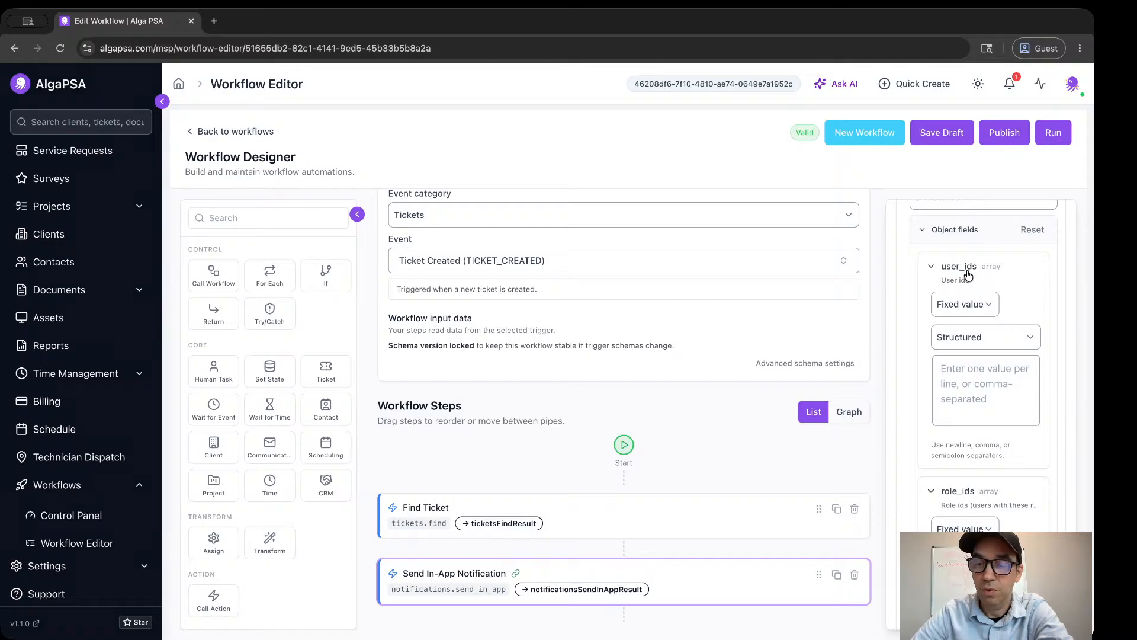
{"action": "scroll", "coordinate": [900, 418], "scroll_direction": "down", "scroll_amount": 2}
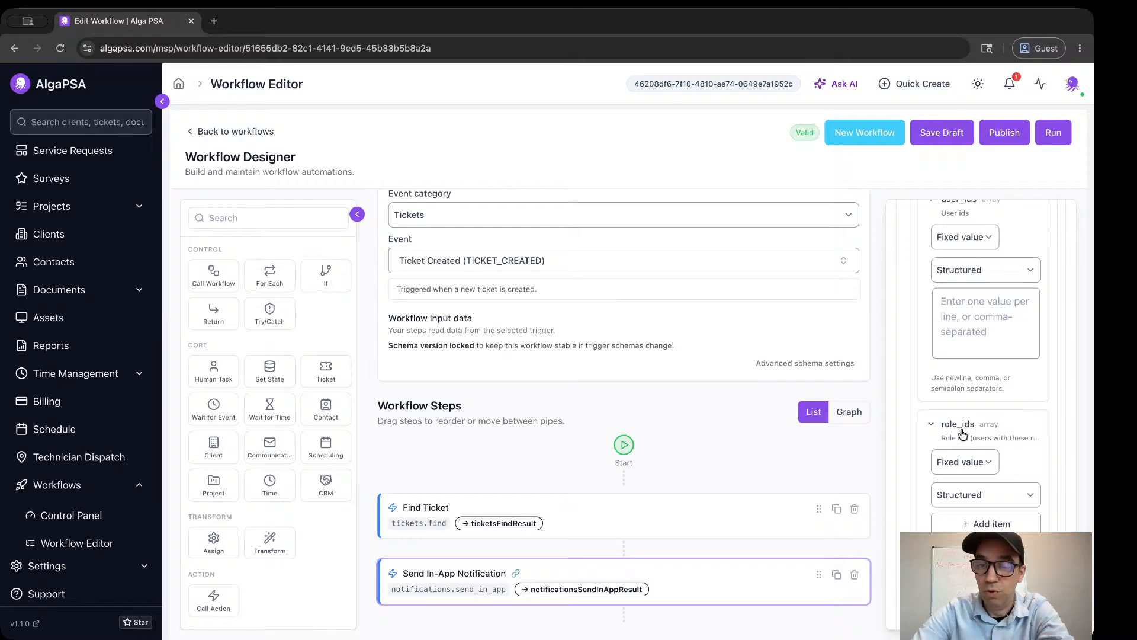
{"action": "scroll", "coordinate": [962, 434], "scroll_direction": "down", "scroll_amount": 4}
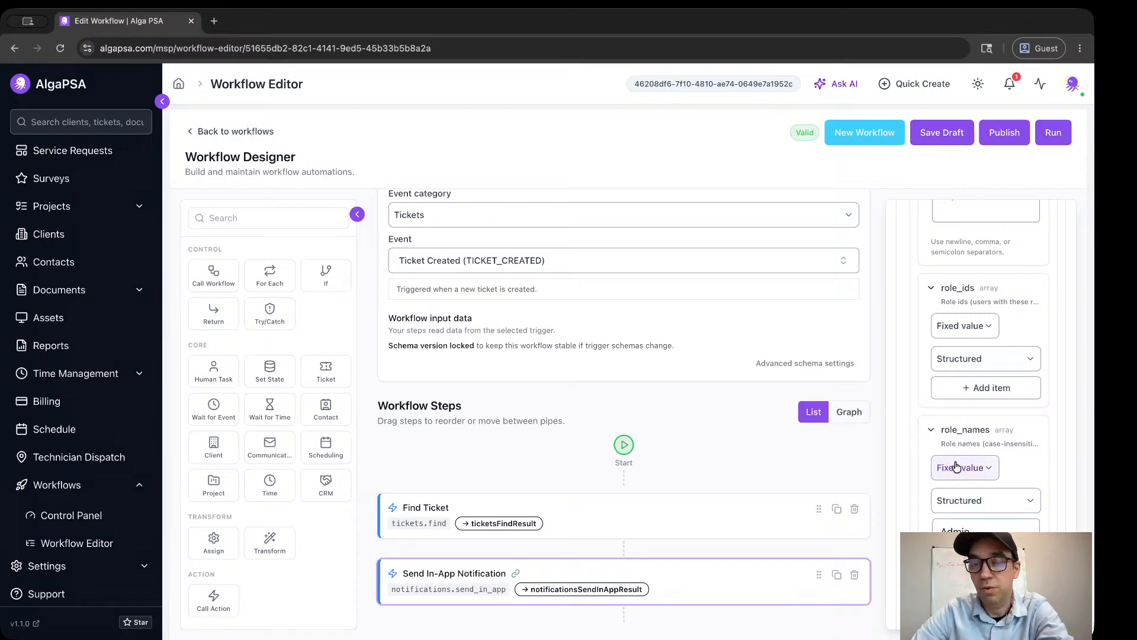
{"action": "double_click", "coordinate": [972, 530]}
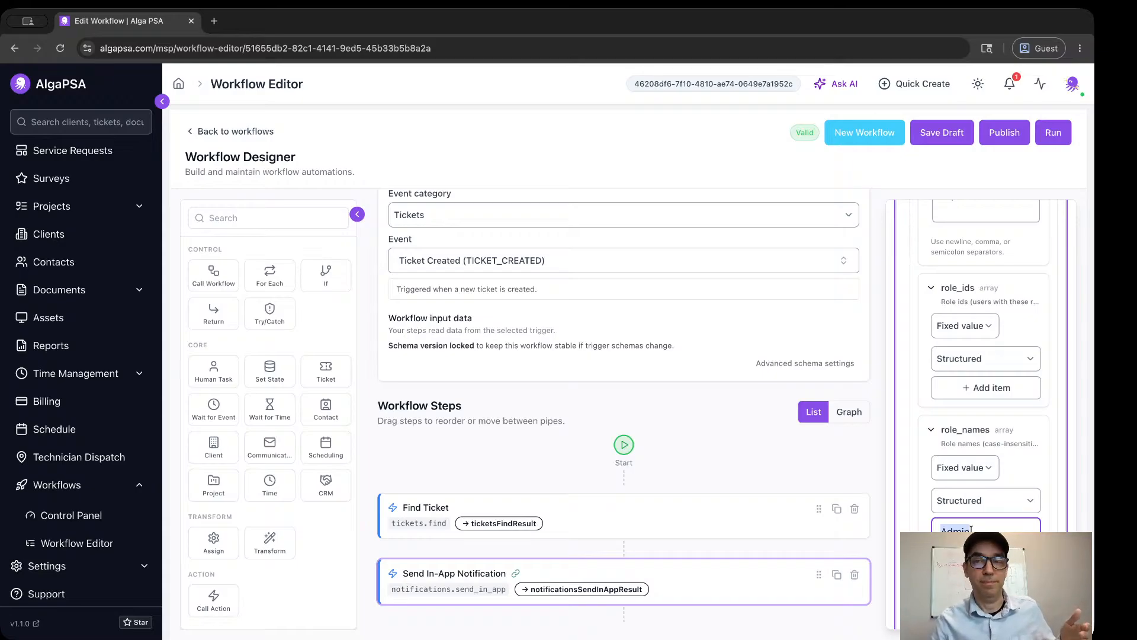
{"action": "left_click", "coordinate": [827, 171]}
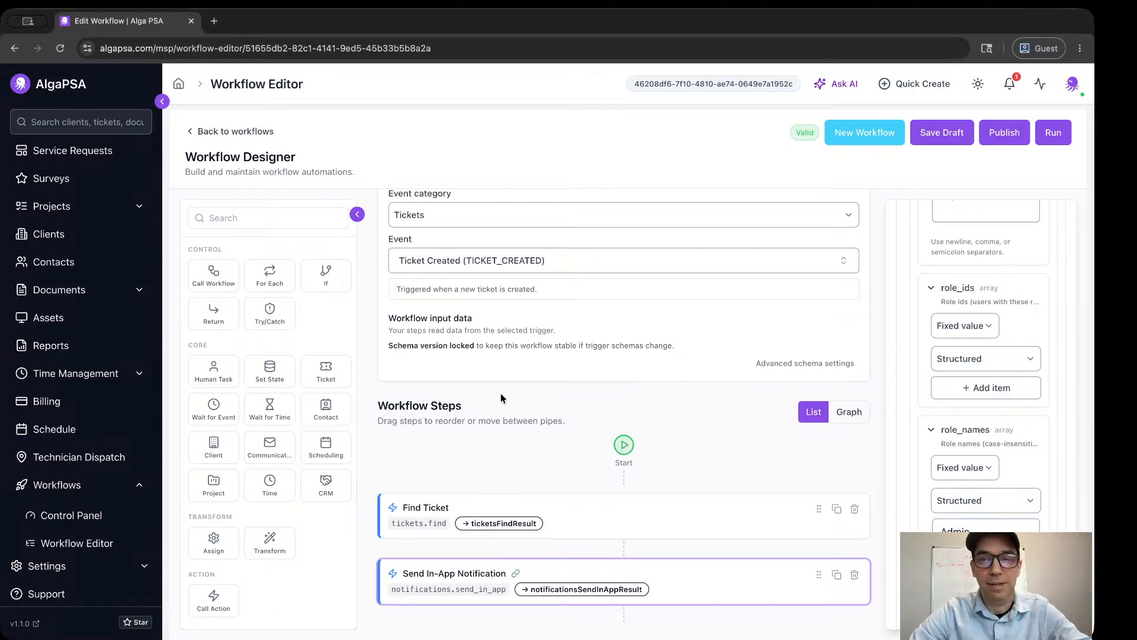
Reload the workflow page, check the latest "New ticket arrived!" entry in the notifications, and close the list.
{"action": "left_click", "coordinate": [60, 48]}
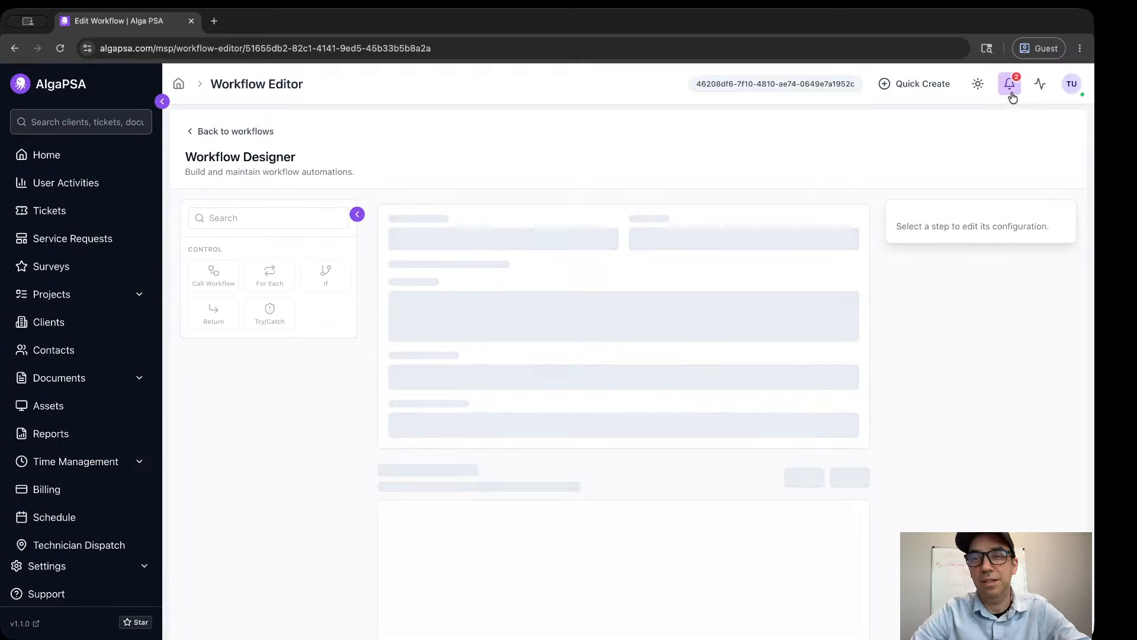
{"action": "left_click", "coordinate": [1011, 89]}
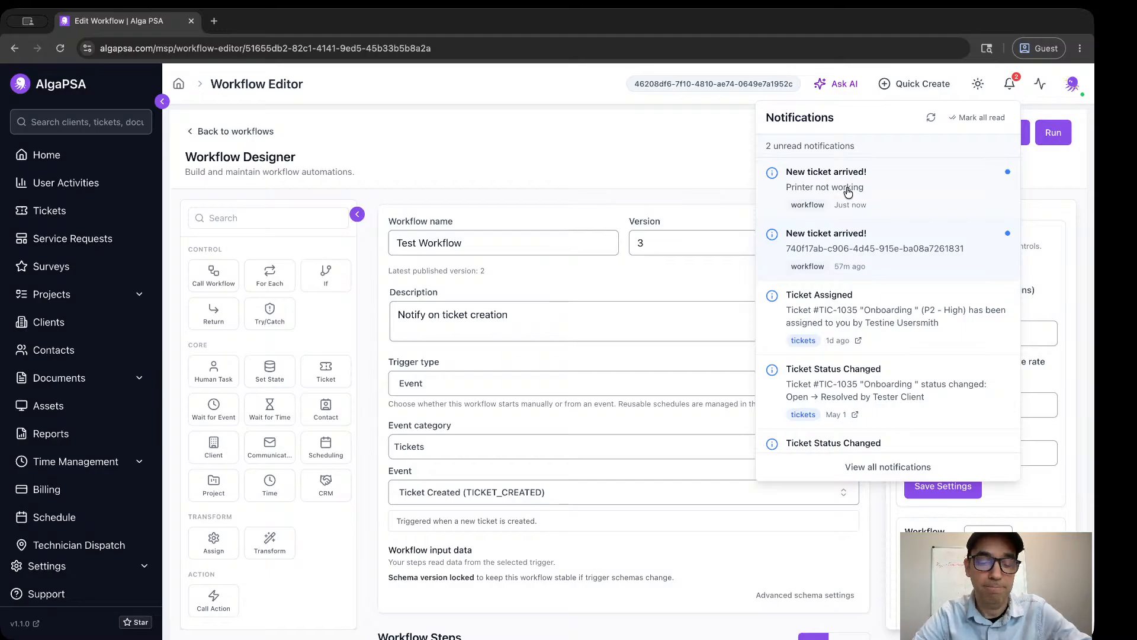
{"action": "left_click", "coordinate": [544, 148]}
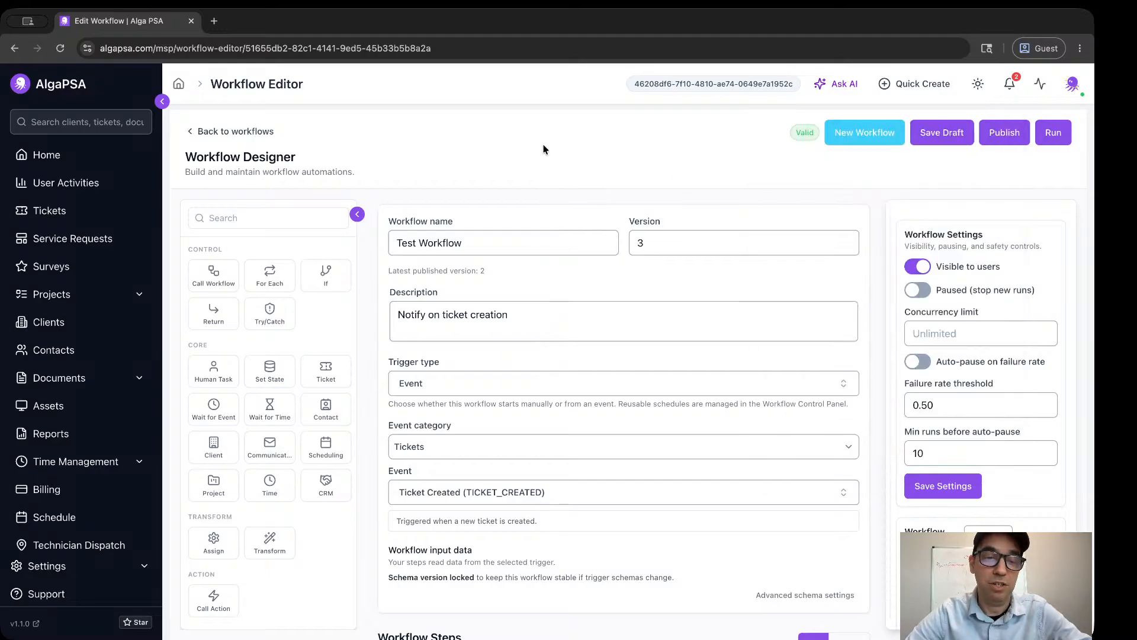
Add an AI step to the workflow after the Send In-App Notification step.
{"action": "scroll", "coordinate": [379, 424], "scroll_direction": "down", "scroll_amount": 4}
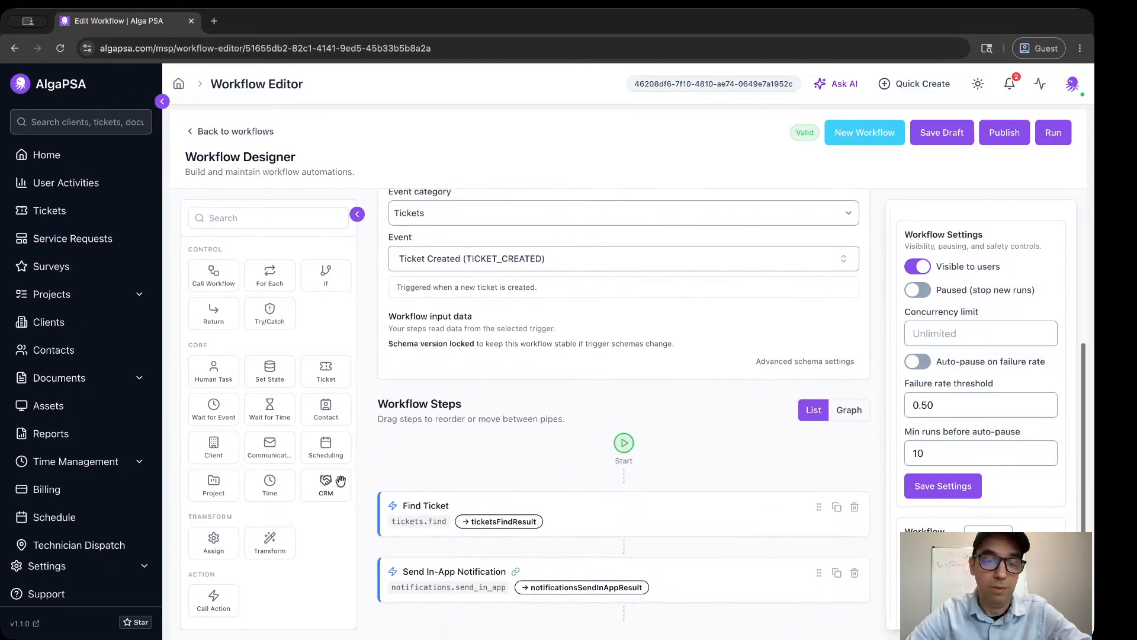
{"action": "scroll", "coordinate": [341, 481], "scroll_direction": "down", "scroll_amount": 2}
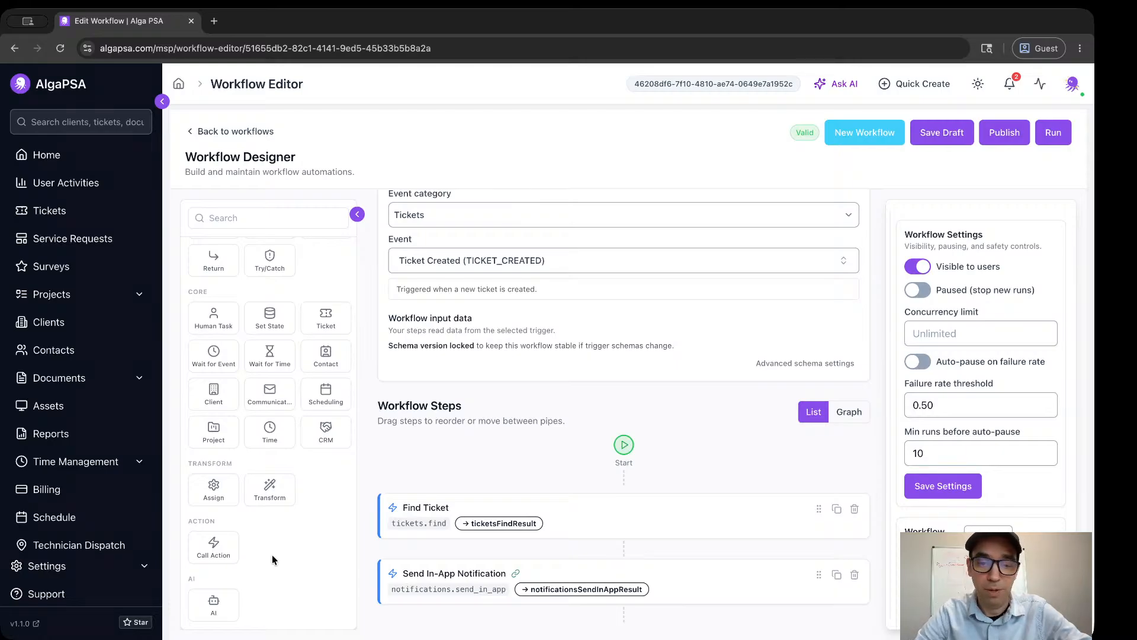
{"action": "left_click", "coordinate": [213, 601]}
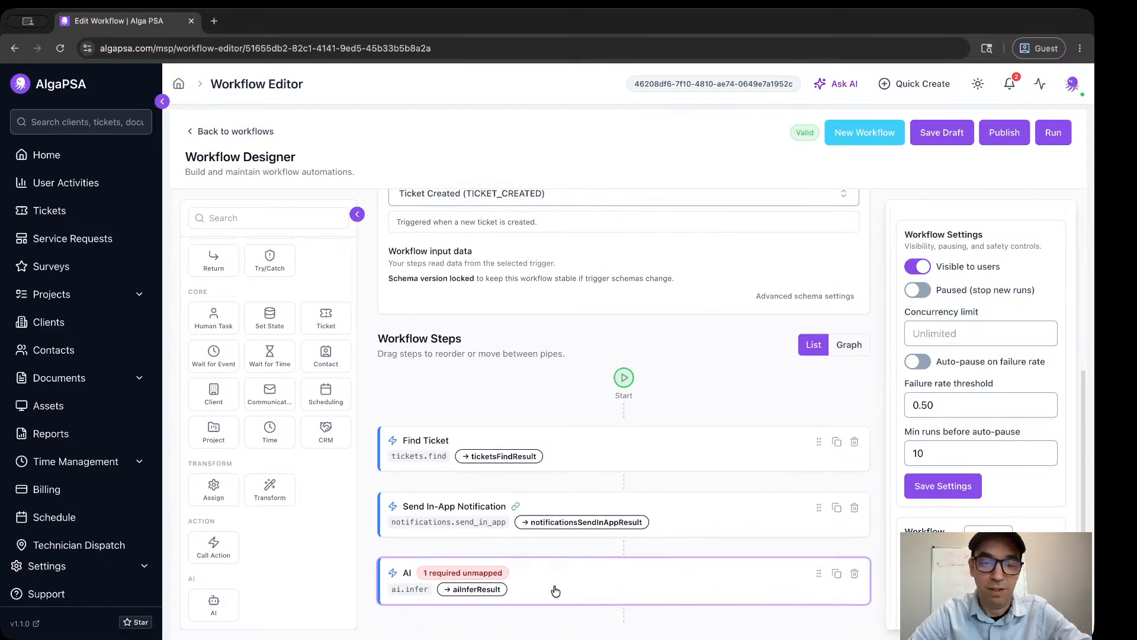
Review the AI step's configuration, including its action, saved output, required prompt input and AI response format.
{"action": "scroll", "coordinate": [933, 421], "scroll_direction": "down", "scroll_amount": 7}
{"action": "scroll", "coordinate": [934, 421], "scroll_direction": "down", "scroll_amount": 8}
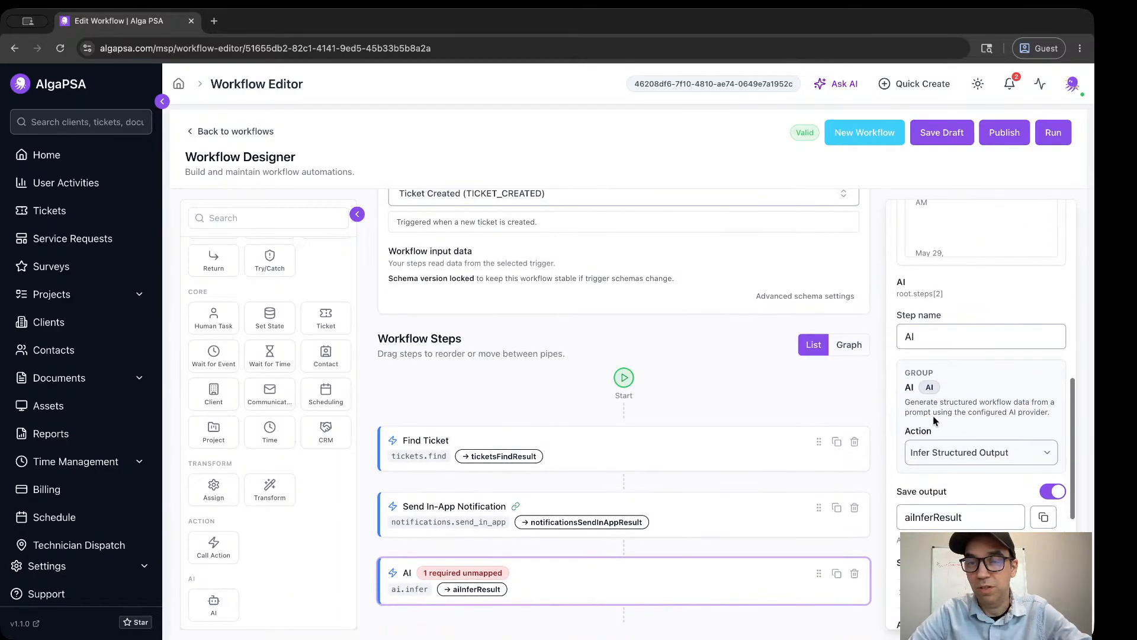
{"action": "scroll", "coordinate": [934, 417], "scroll_direction": "down", "scroll_amount": 2}
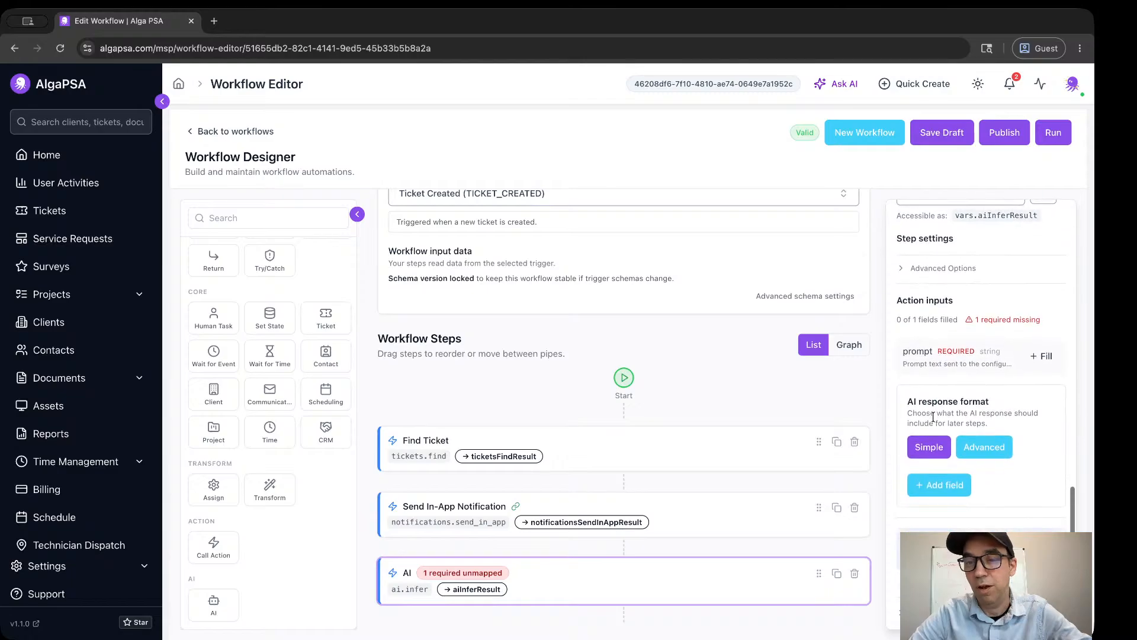
{"action": "scroll", "coordinate": [946, 370], "scroll_direction": "up", "scroll_amount": 1}
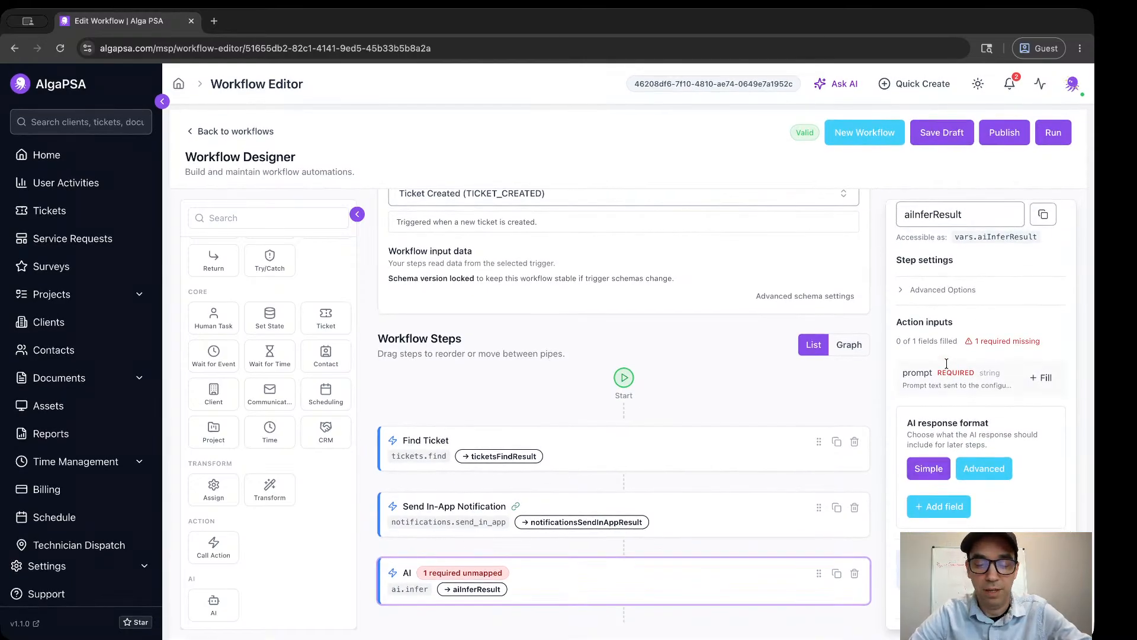
{"action": "scroll", "coordinate": [946, 363], "scroll_direction": "down", "scroll_amount": 1}
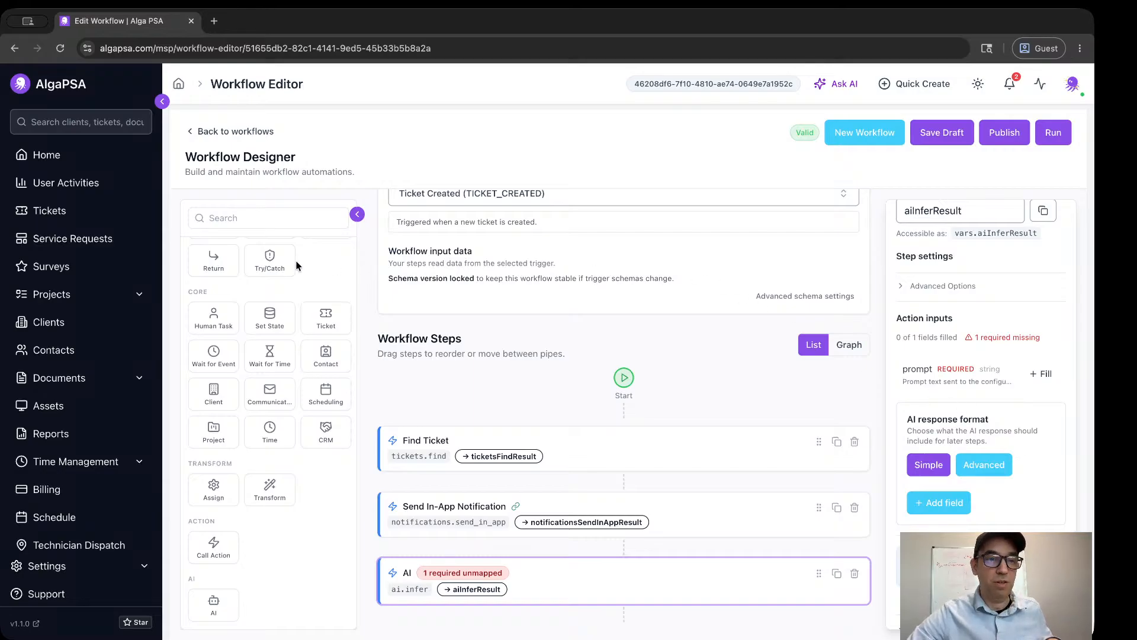
Open the "Printer not working" ticket from the ticket list and look over its details, comments and documents.
{"action": "left_click", "coordinate": [50, 211]}
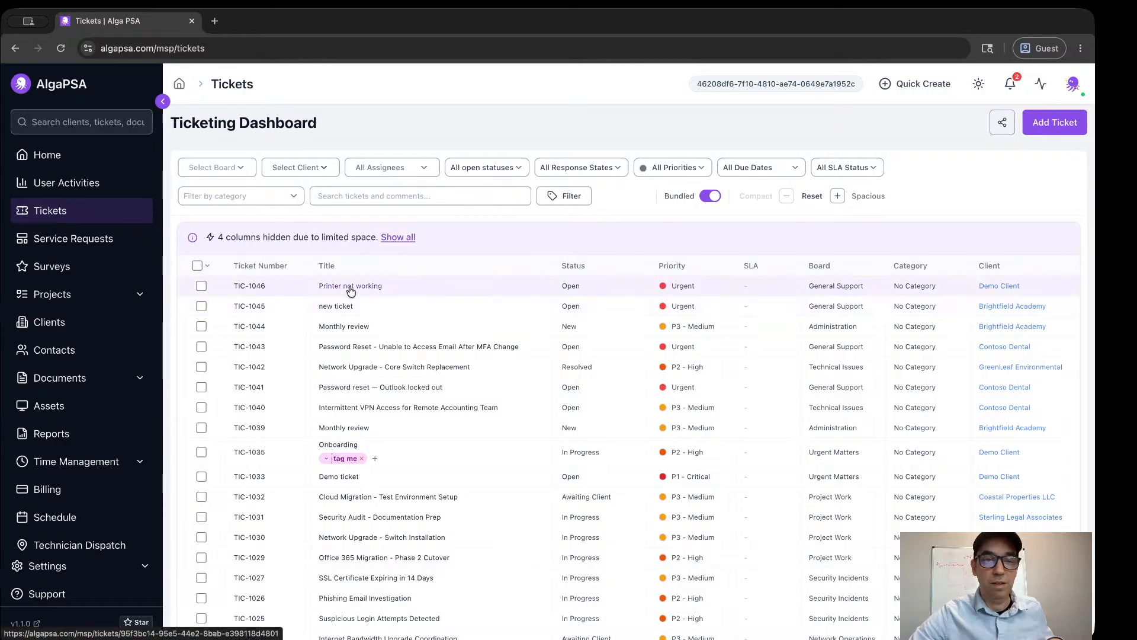
{"action": "left_click", "coordinate": [351, 287]}
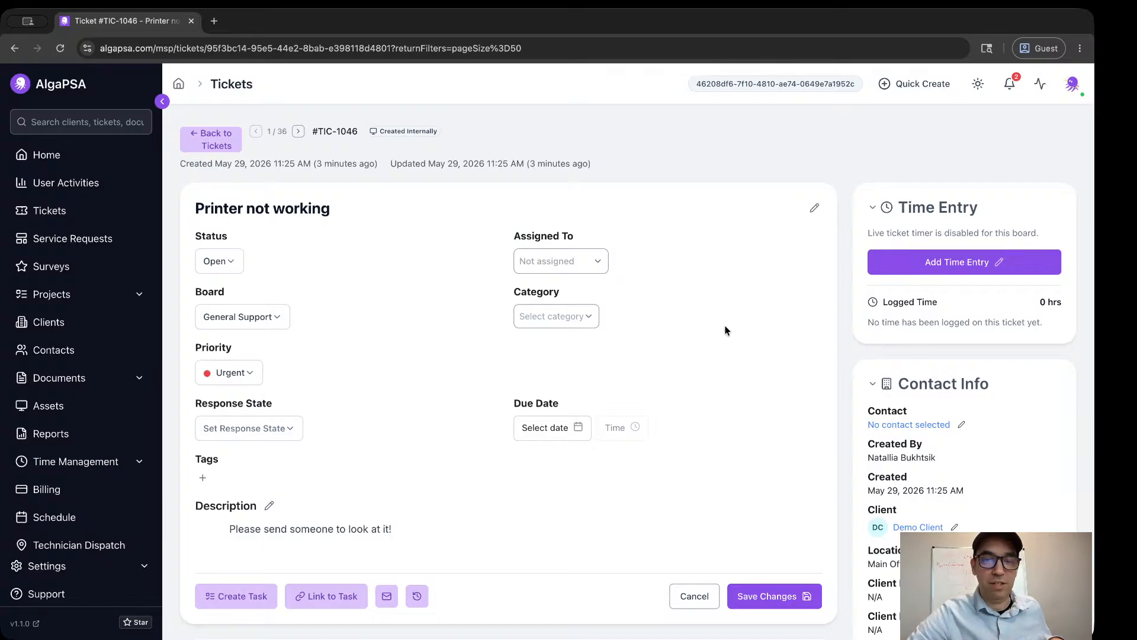
{"action": "scroll", "coordinate": [726, 329], "scroll_direction": "down", "scroll_amount": 5}
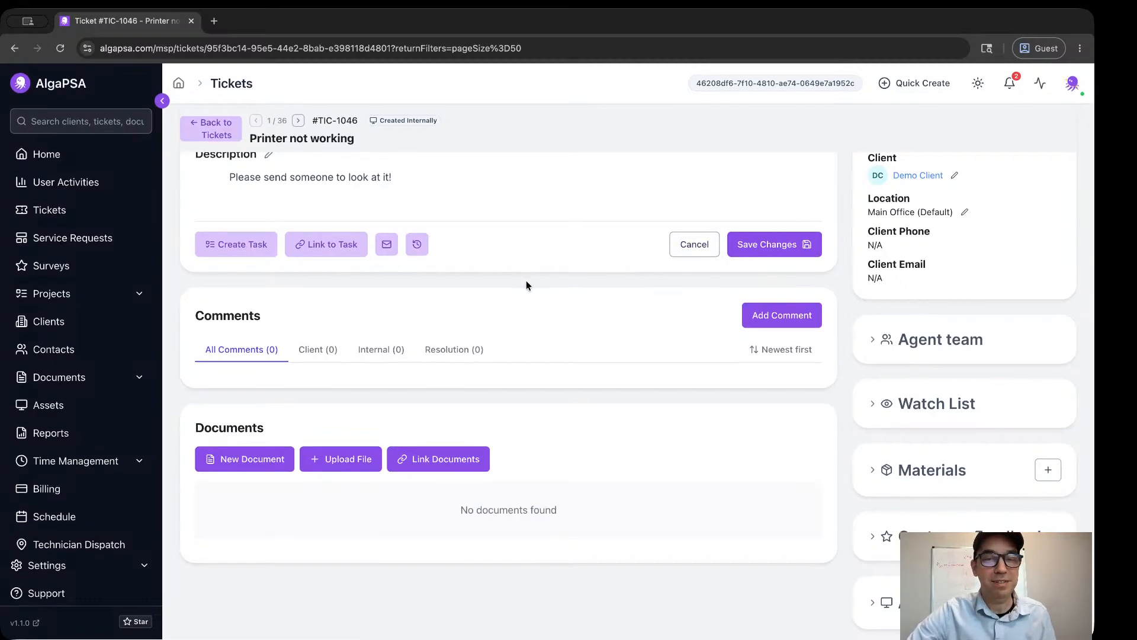
{"action": "scroll", "coordinate": [526, 284], "scroll_direction": "up", "scroll_amount": 6}
{"action": "scroll", "coordinate": [526, 285], "scroll_direction": "down", "scroll_amount": 6}
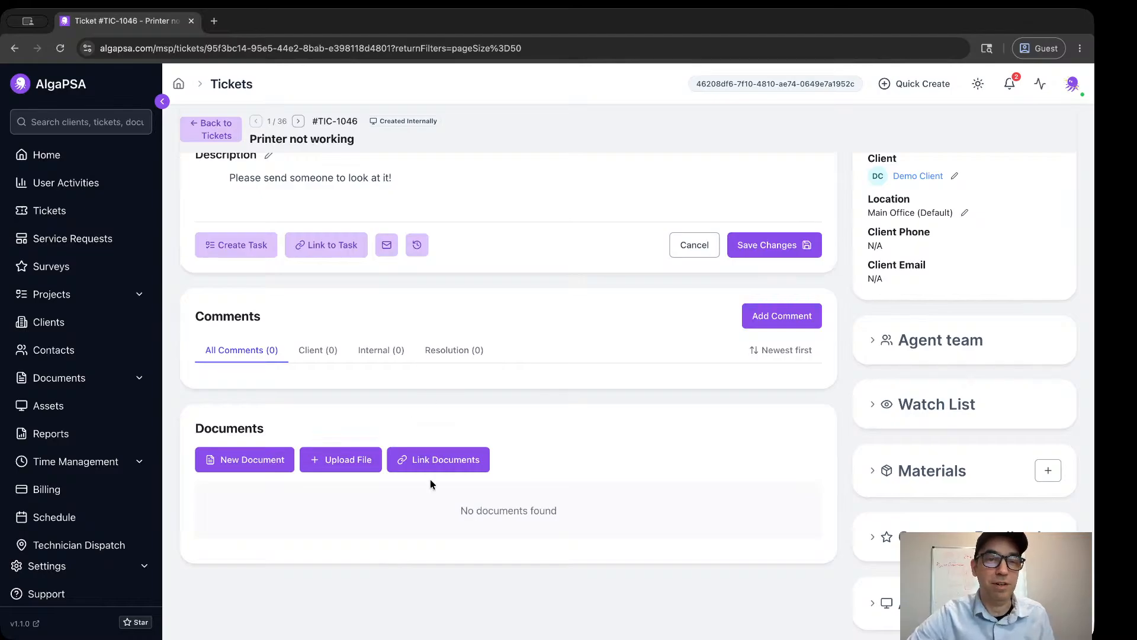
Post a ticket comment greeting the requester by first name and react to it with the winking tongue-out emoji.
{"action": "left_click", "coordinate": [794, 316]}
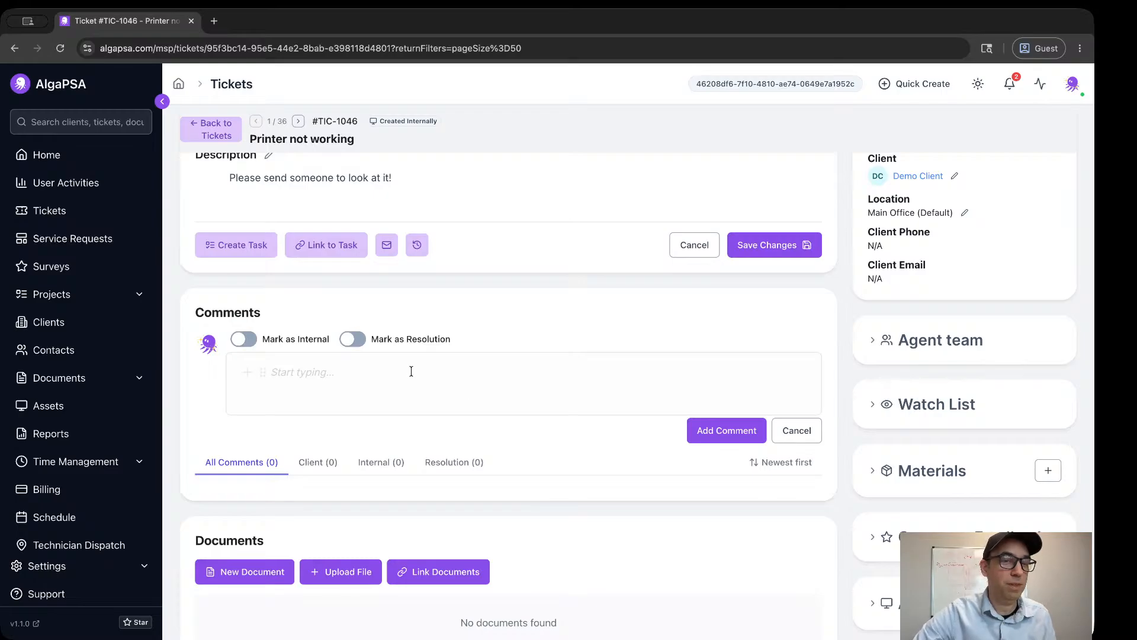
{"action": "left_click", "coordinate": [359, 371]}
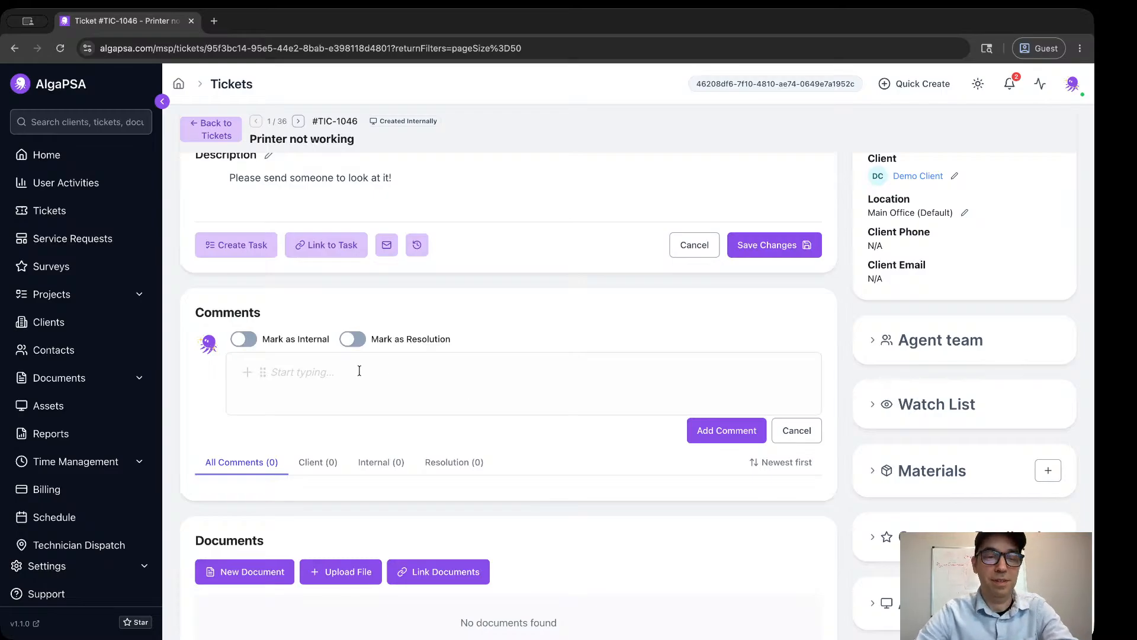
{"action": "type", "text": "Hi Natali"}
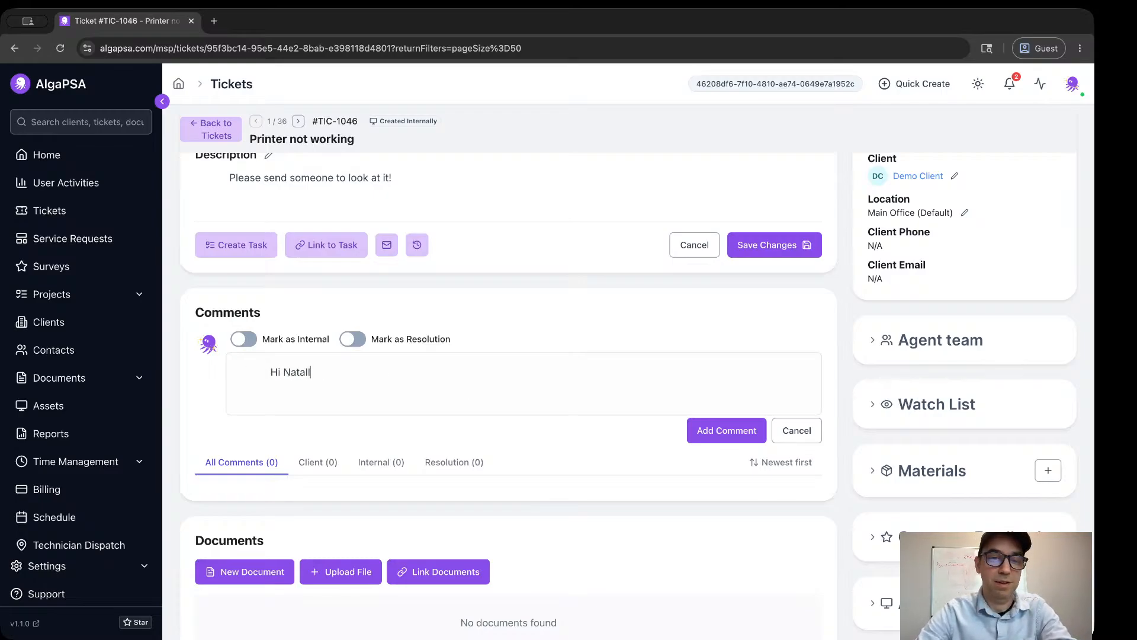
{"action": "type", "text": "lia!"}
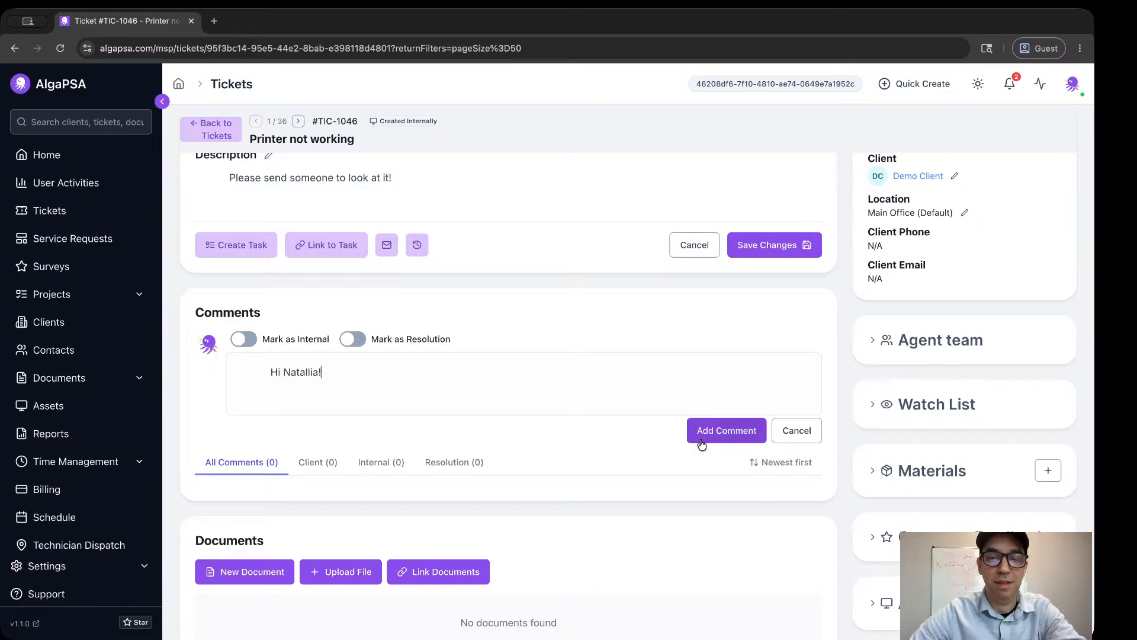
{"action": "left_click", "coordinate": [701, 433]}
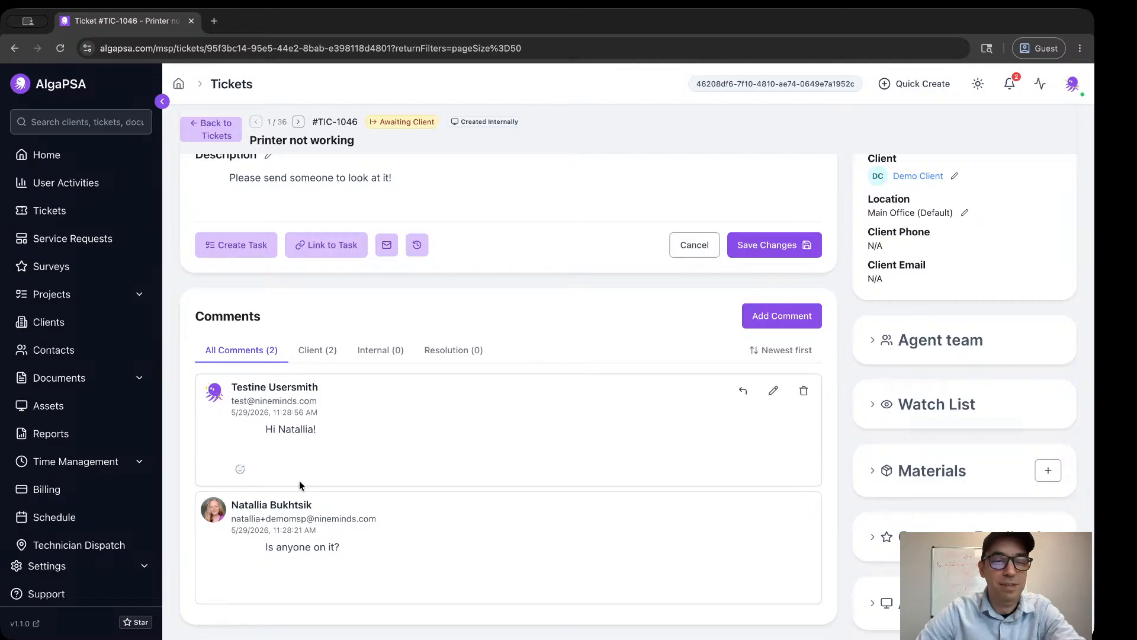
{"action": "left_click", "coordinate": [247, 472]}
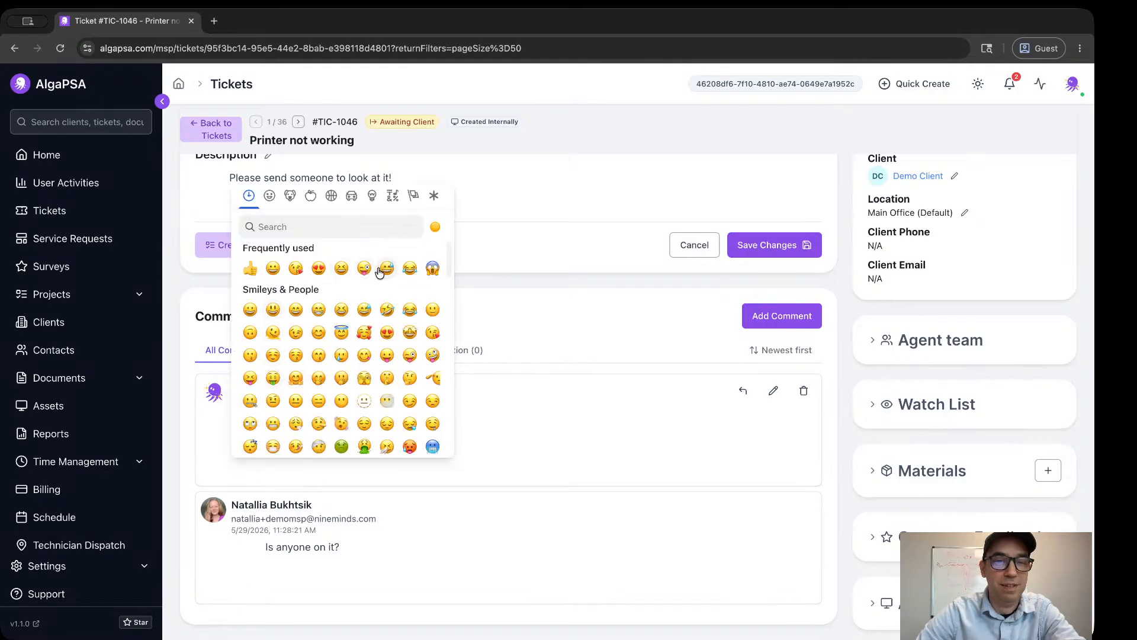
{"action": "left_click", "coordinate": [365, 269]}
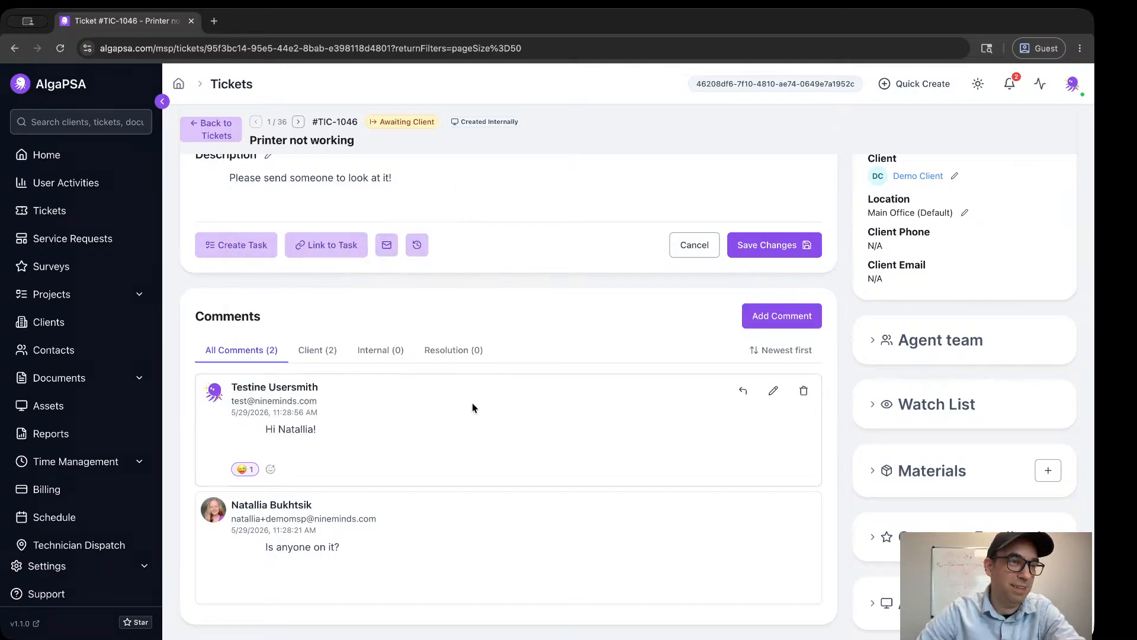
Replace the emoji reaction on the greeting comment with a thumbs-up.
{"action": "scroll", "coordinate": [457, 404], "scroll_direction": "down", "scroll_amount": 3}
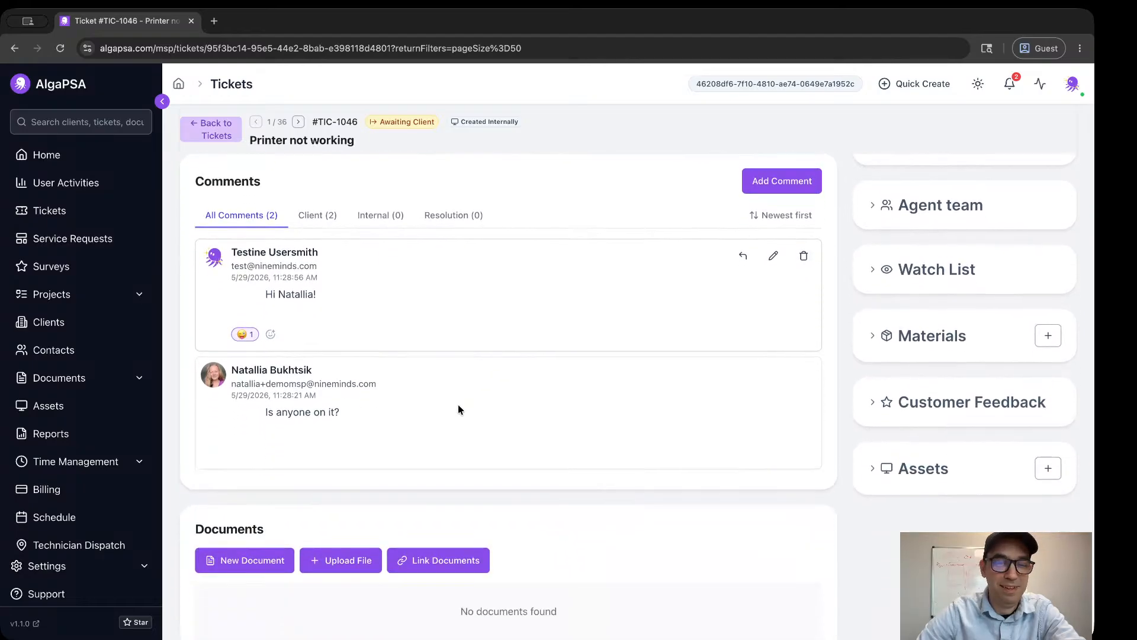
{"action": "left_click", "coordinate": [243, 299]}
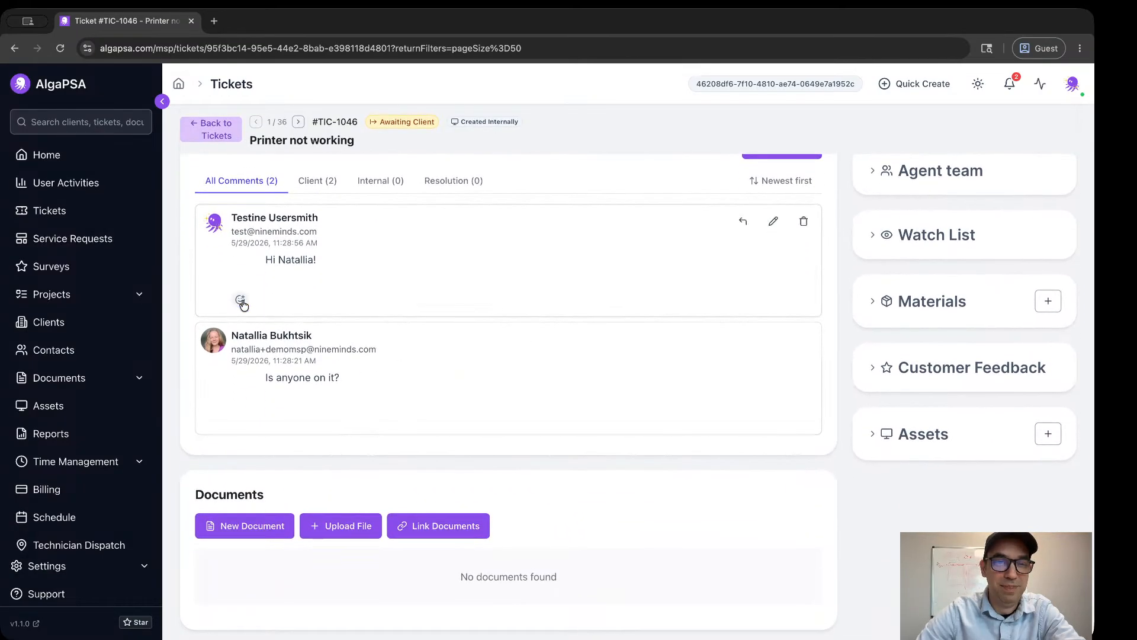
{"action": "left_click", "coordinate": [241, 299]}
{"action": "left_click", "coordinate": [251, 398]}
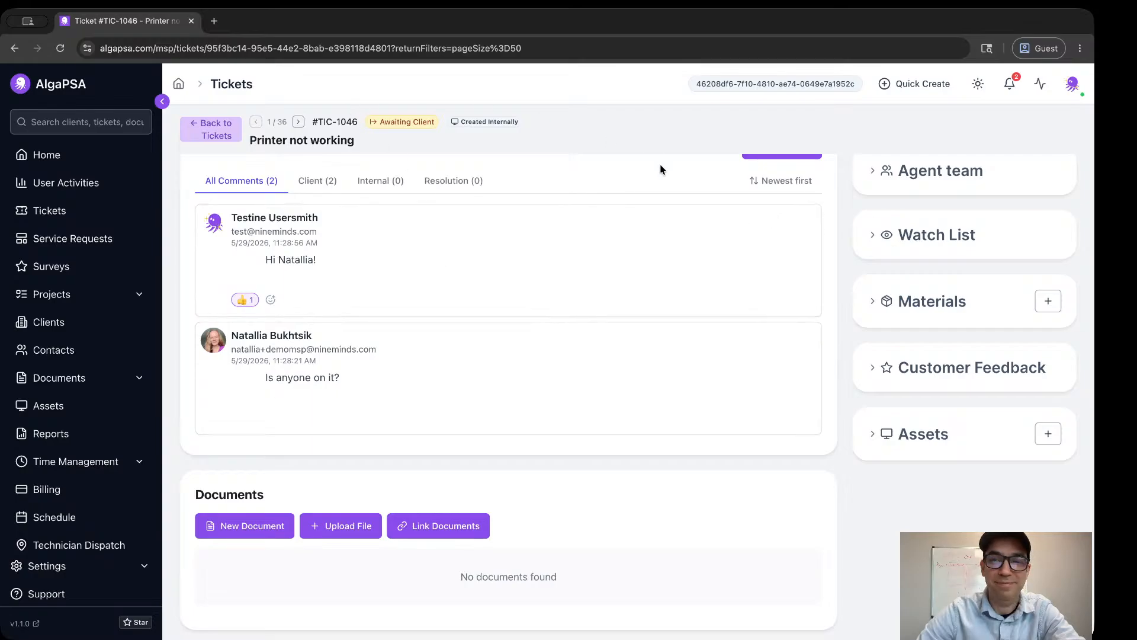
Reload the ticket and try collapsing and expanding the reply thread under the greeting comment.
{"action": "scroll", "coordinate": [683, 132], "scroll_direction": "up", "scroll_amount": 7}
{"action": "scroll", "coordinate": [683, 132], "scroll_direction": "up", "scroll_amount": 3}
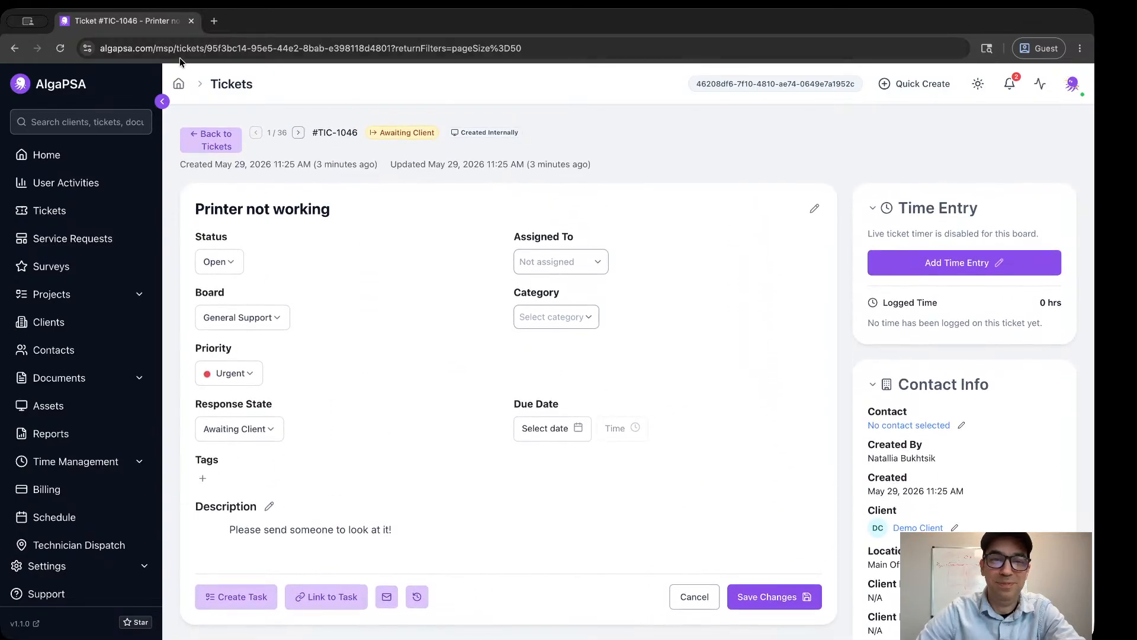
{"action": "left_click", "coordinate": [60, 50]}
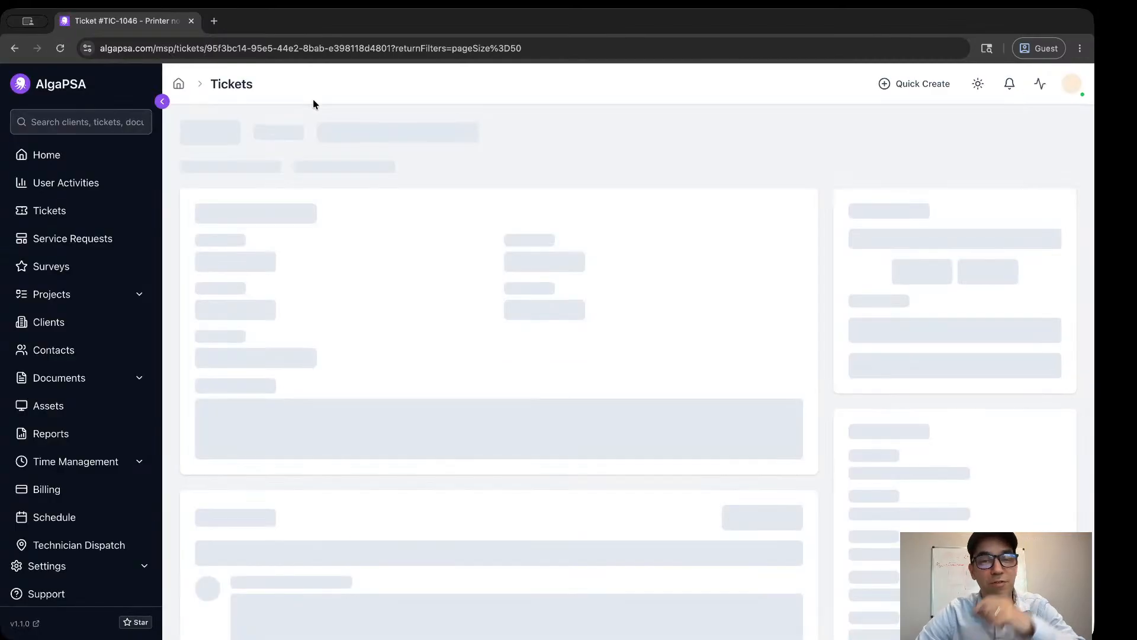
{"action": "scroll", "coordinate": [437, 175], "scroll_direction": "down", "scroll_amount": 9}
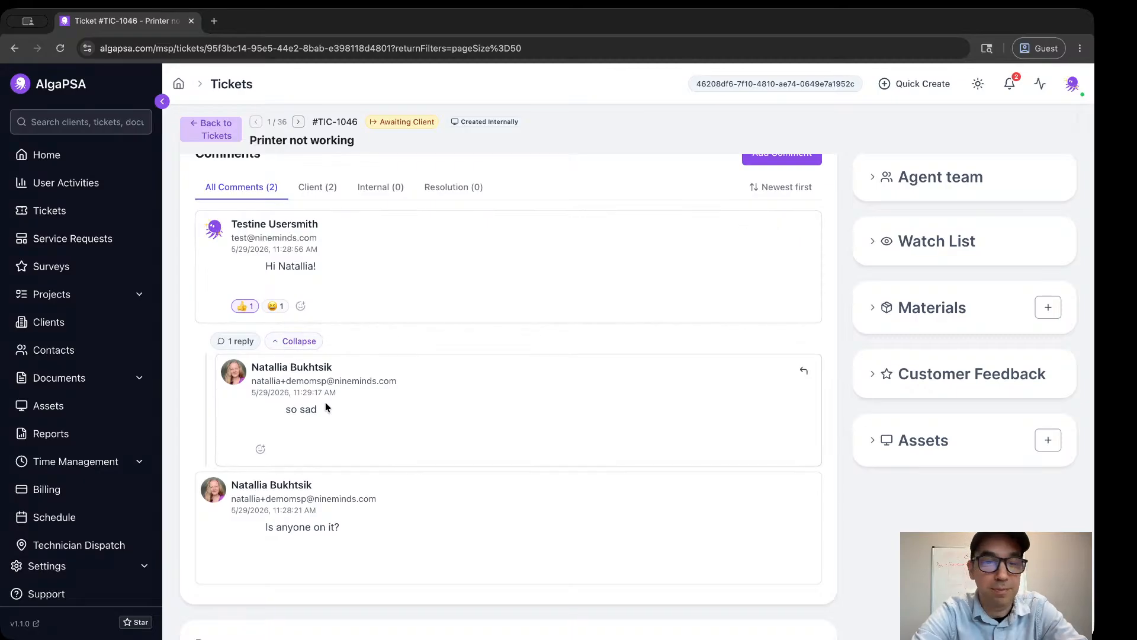
{"action": "left_click", "coordinate": [283, 351]}
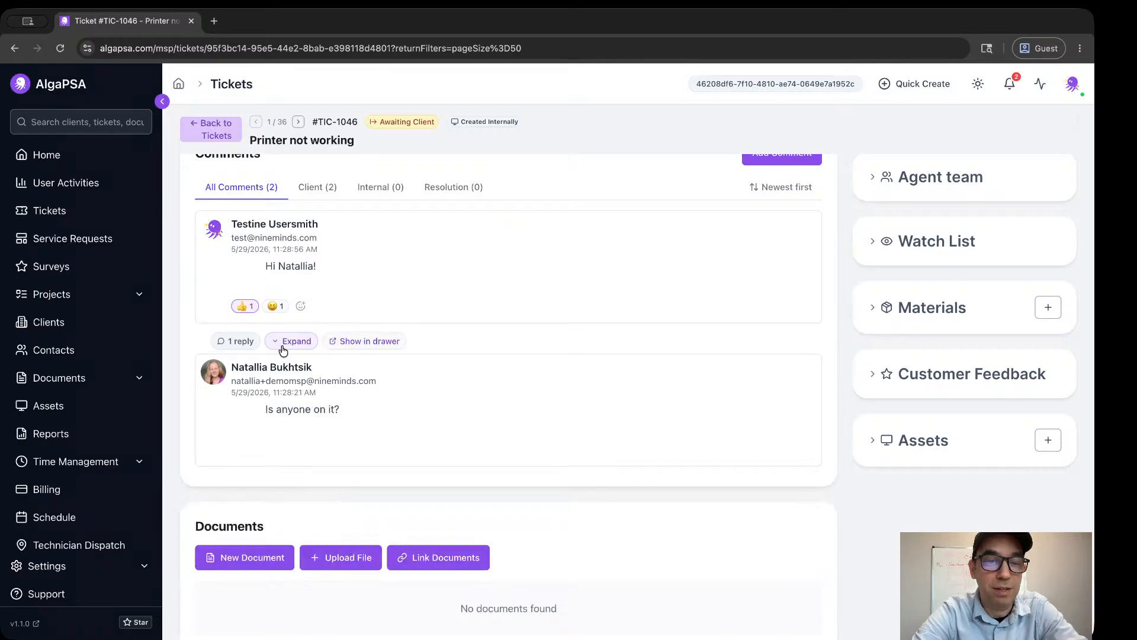
{"action": "left_click", "coordinate": [283, 351]}
{"action": "left_click", "coordinate": [283, 351]}
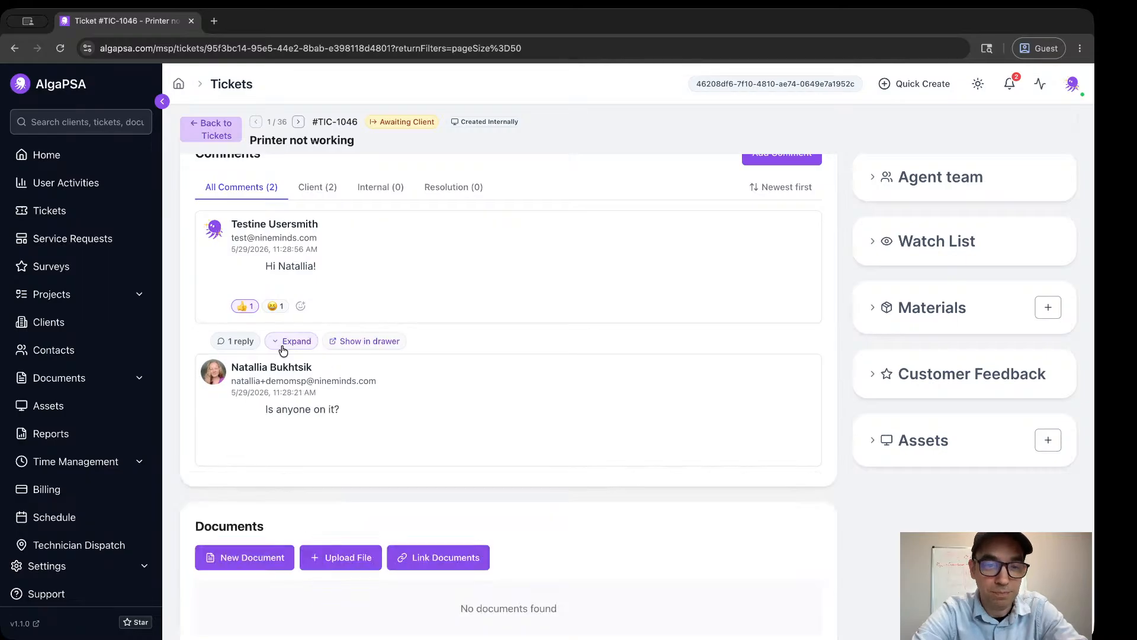
{"action": "left_click", "coordinate": [283, 350]}
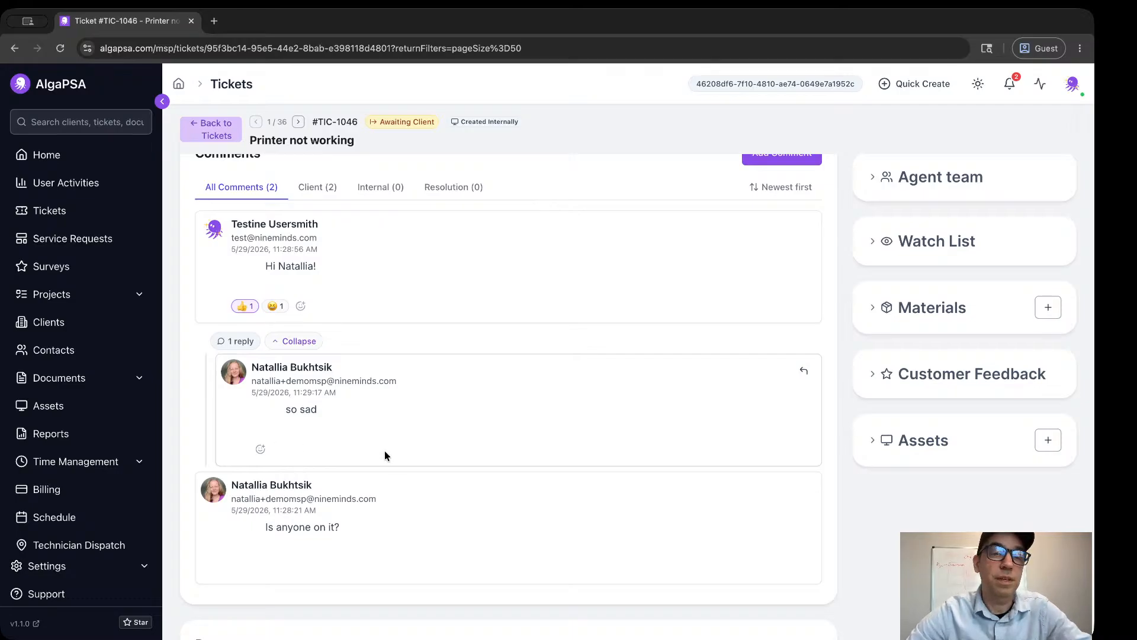
Review the ticket's activity log, including the details of the two most recent message-added entries, and close it.
{"action": "scroll", "coordinate": [400, 479], "scroll_direction": "up", "scroll_amount": 2}
{"action": "scroll", "coordinate": [400, 479], "scroll_direction": "up", "scroll_amount": 2}
{"action": "scroll", "coordinate": [400, 479], "scroll_direction": "down", "scroll_amount": 4}
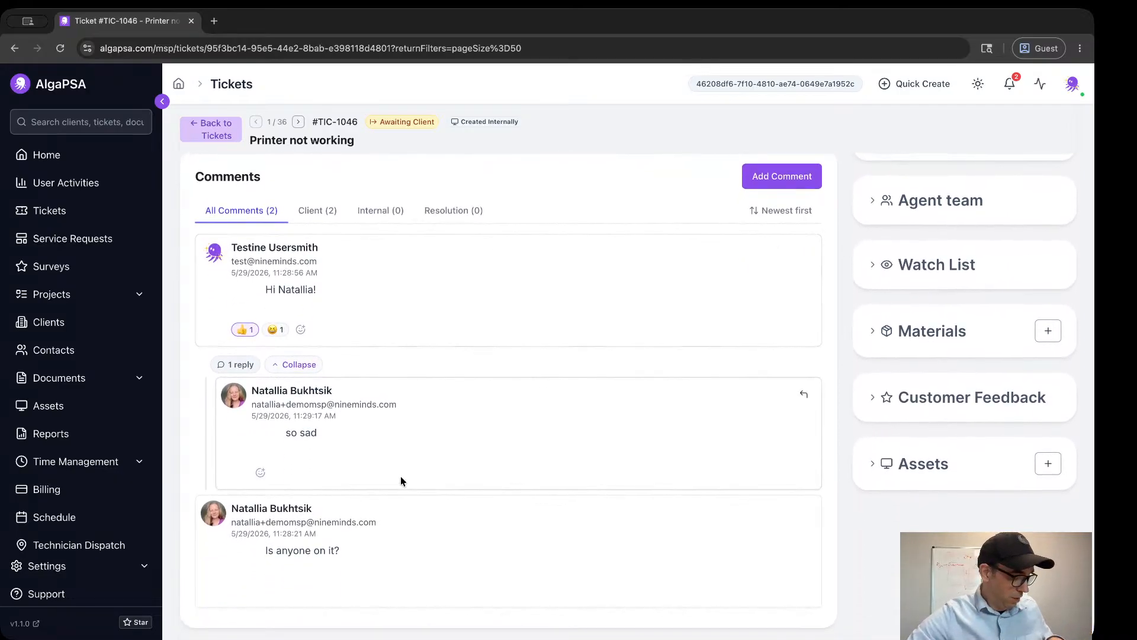
{"action": "scroll", "coordinate": [401, 480], "scroll_direction": "down", "scroll_amount": 1}
{"action": "scroll", "coordinate": [401, 480], "scroll_direction": "up", "scroll_amount": 3}
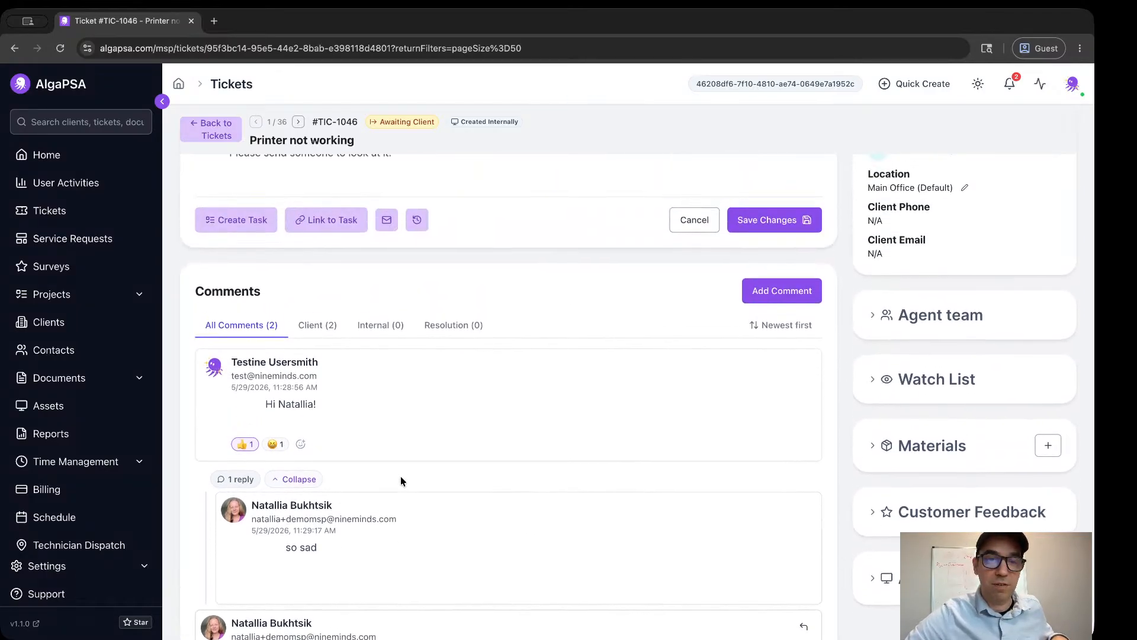
{"action": "scroll", "coordinate": [400, 480], "scroll_direction": "up", "scroll_amount": 2}
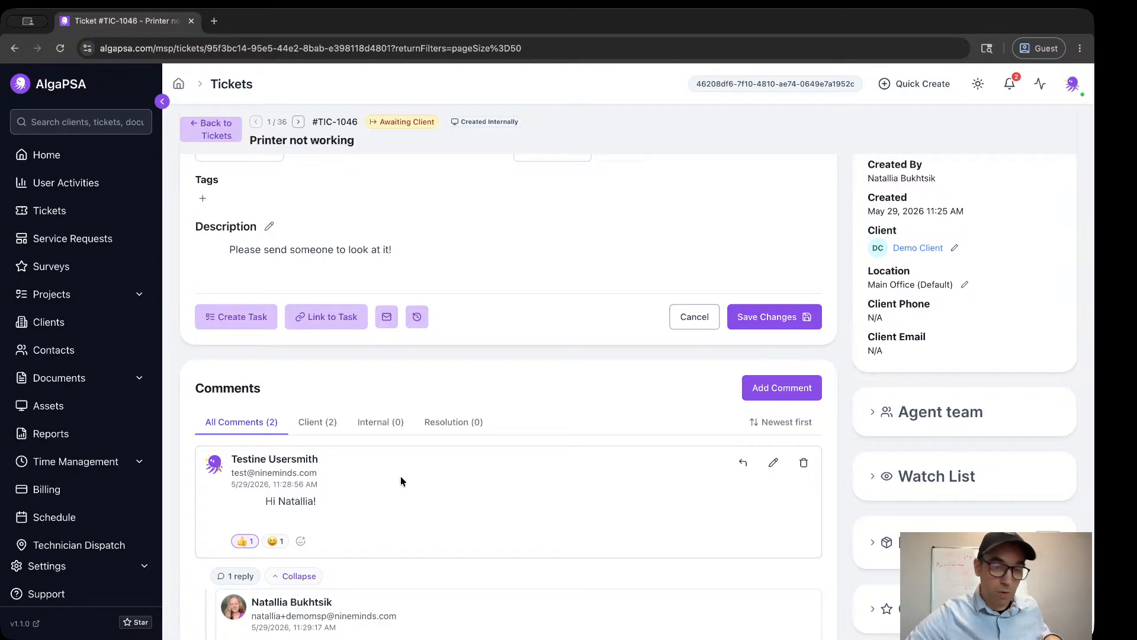
{"action": "scroll", "coordinate": [401, 475], "scroll_direction": "up", "scroll_amount": 1}
{"action": "left_click", "coordinate": [418, 383]}
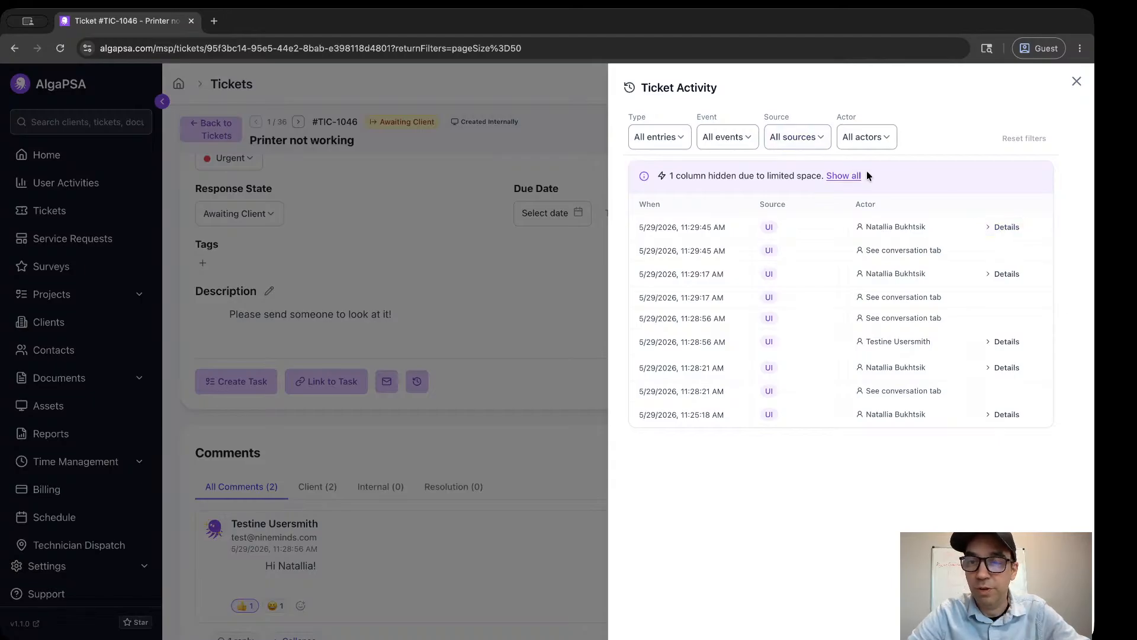
{"action": "left_click", "coordinate": [987, 229]}
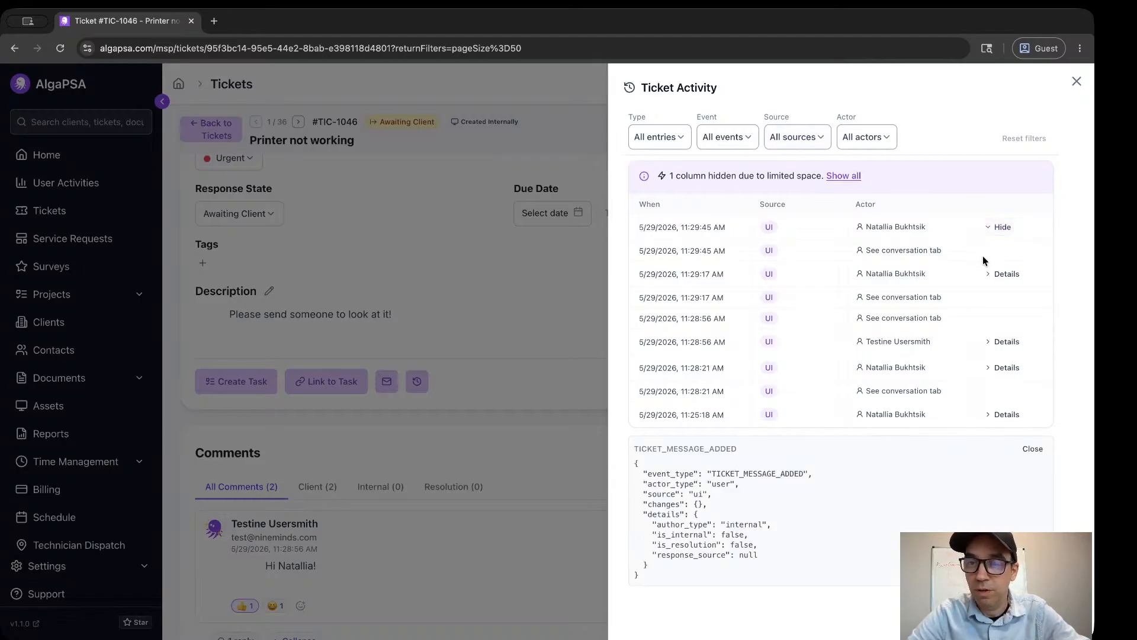
{"action": "left_click", "coordinate": [1003, 273]}
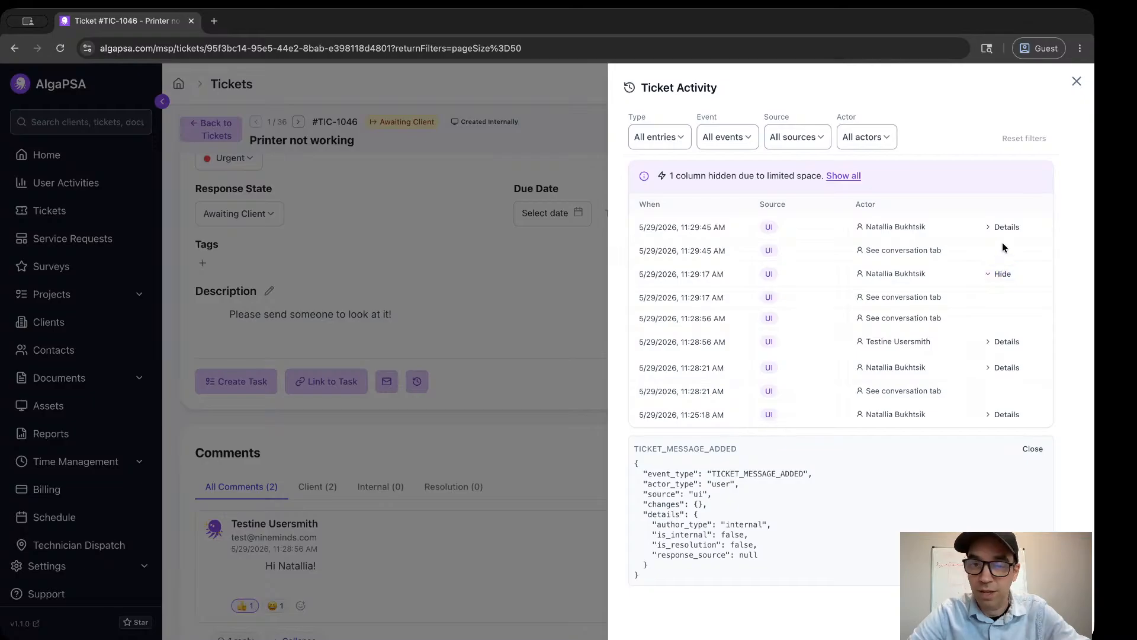
{"action": "left_click", "coordinate": [1076, 81]}
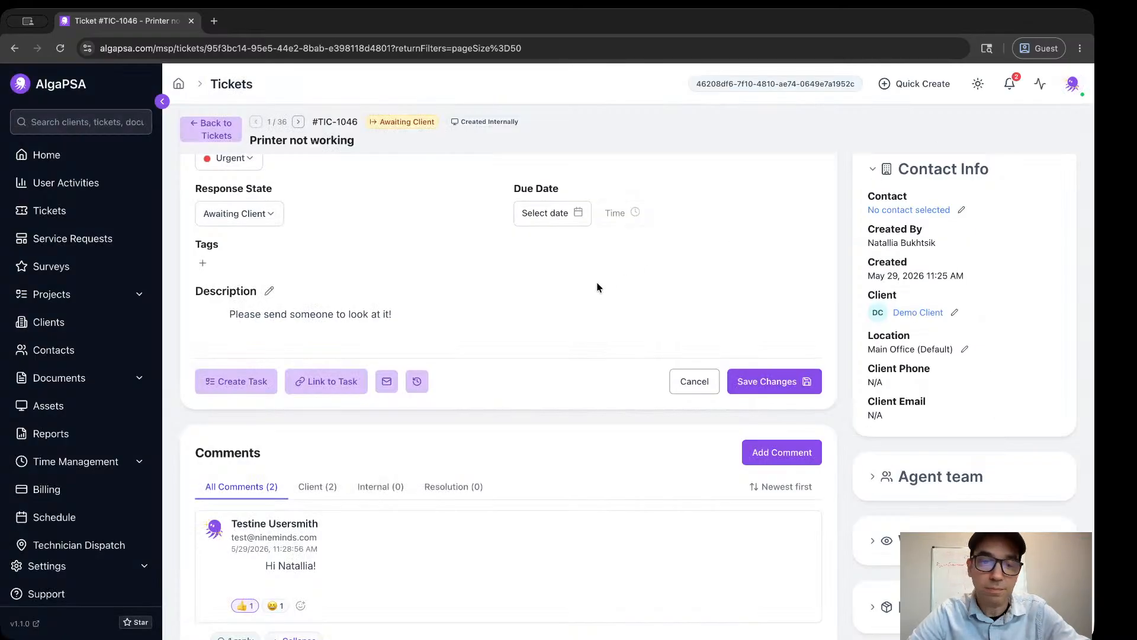
Review the ticket's email notification logs, close them and look over the comments and ticket details.
{"action": "left_click", "coordinate": [387, 381]}
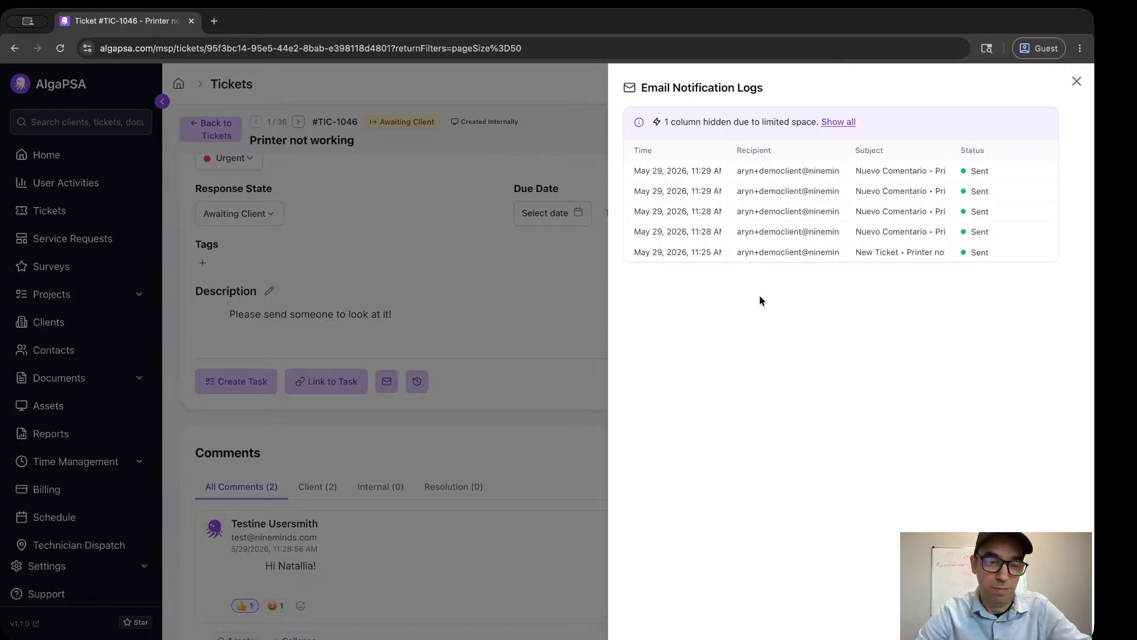
{"action": "left_click", "coordinate": [1077, 82]}
{"action": "scroll", "coordinate": [638, 268], "scroll_direction": "down", "scroll_amount": 4}
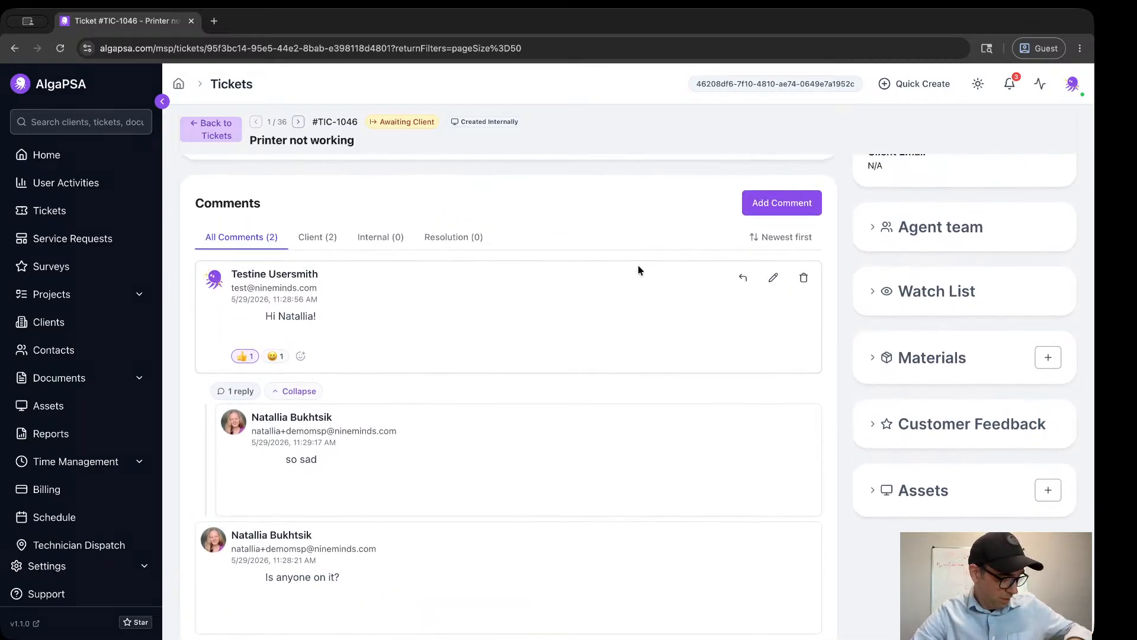
{"action": "scroll", "coordinate": [318, 200], "scroll_direction": "up", "scroll_amount": 6}
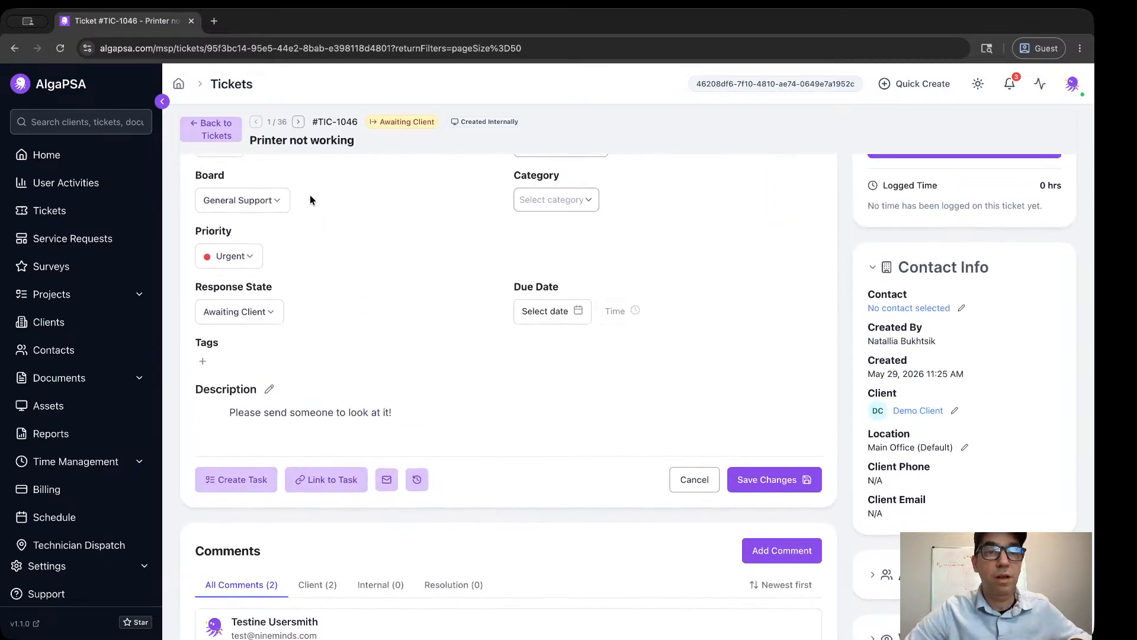
Return to the ticket list, select the first three tickets and look over the bulk actions, including the additional ones.
{"action": "left_click", "coordinate": [227, 131]}
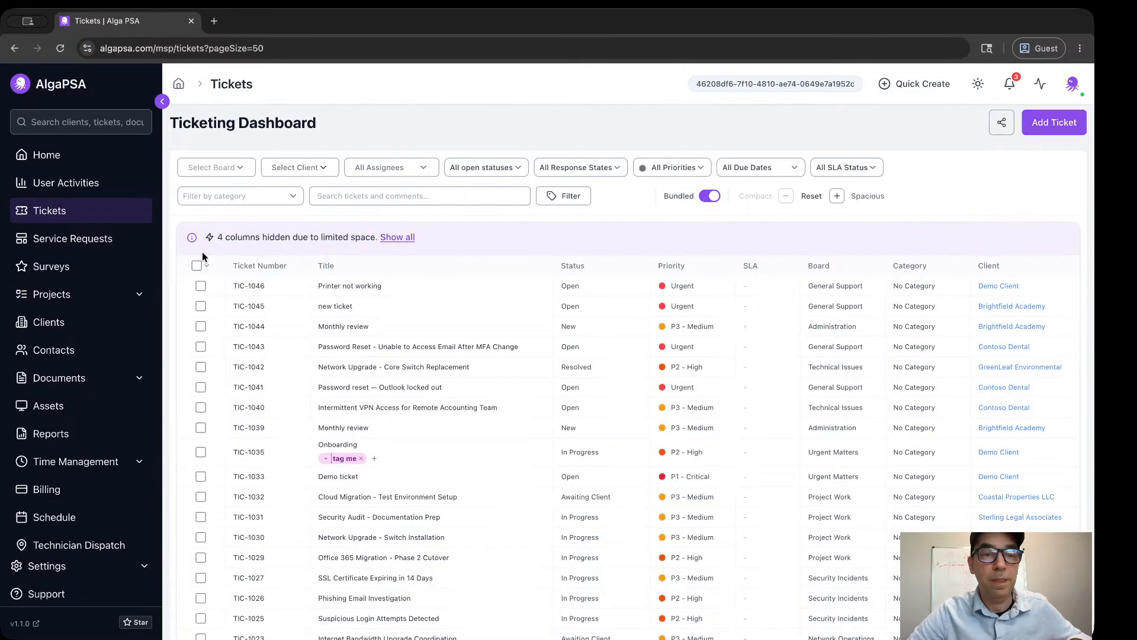
{"action": "left_click", "coordinate": [201, 287]}
{"action": "left_click", "coordinate": [201, 306]}
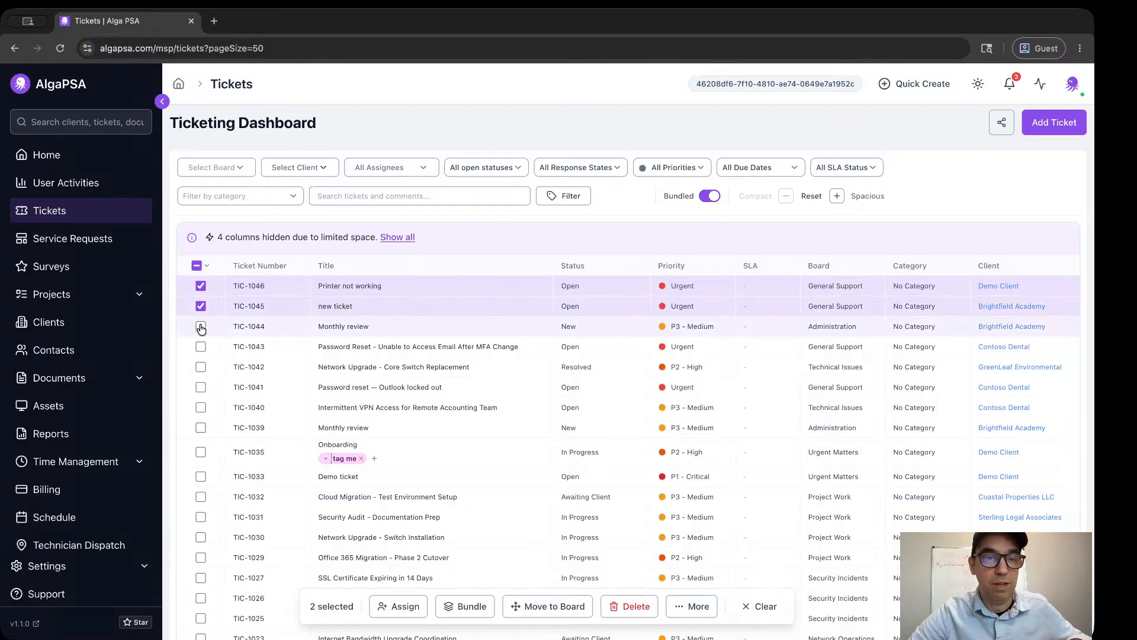
{"action": "left_click", "coordinate": [201, 326]}
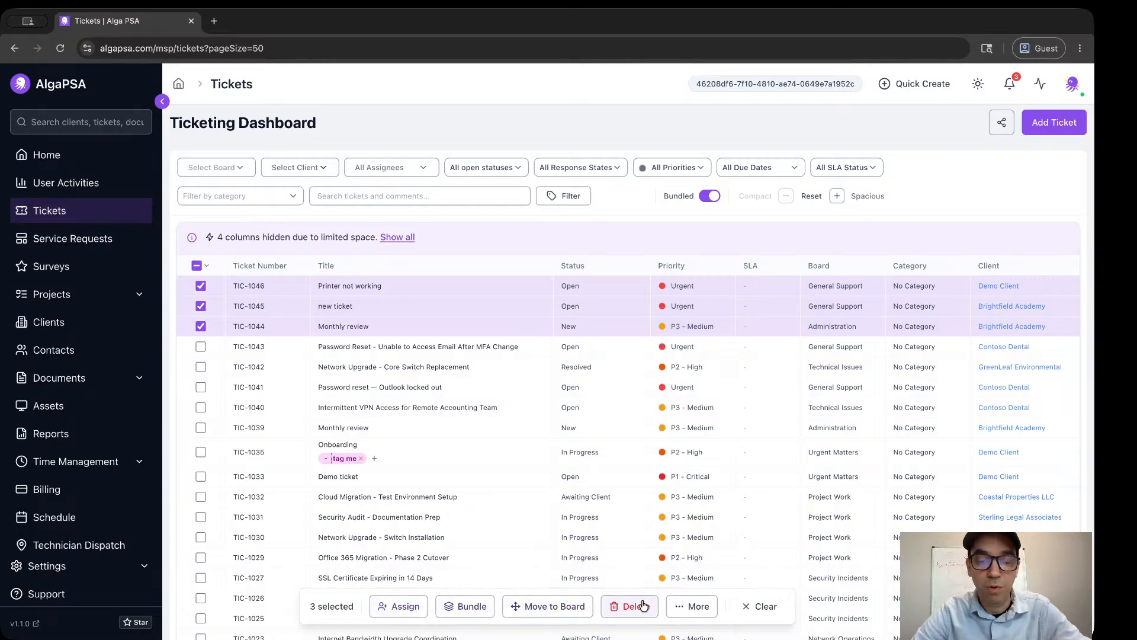
{"action": "left_click", "coordinate": [702, 604]}
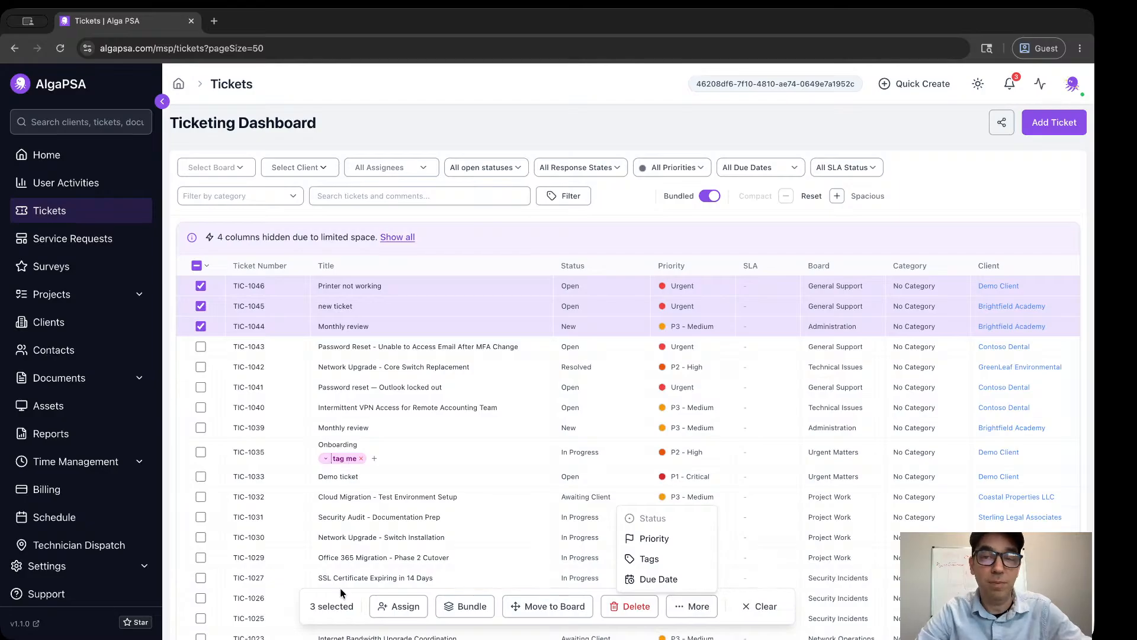
{"action": "left_click", "coordinate": [746, 606]}
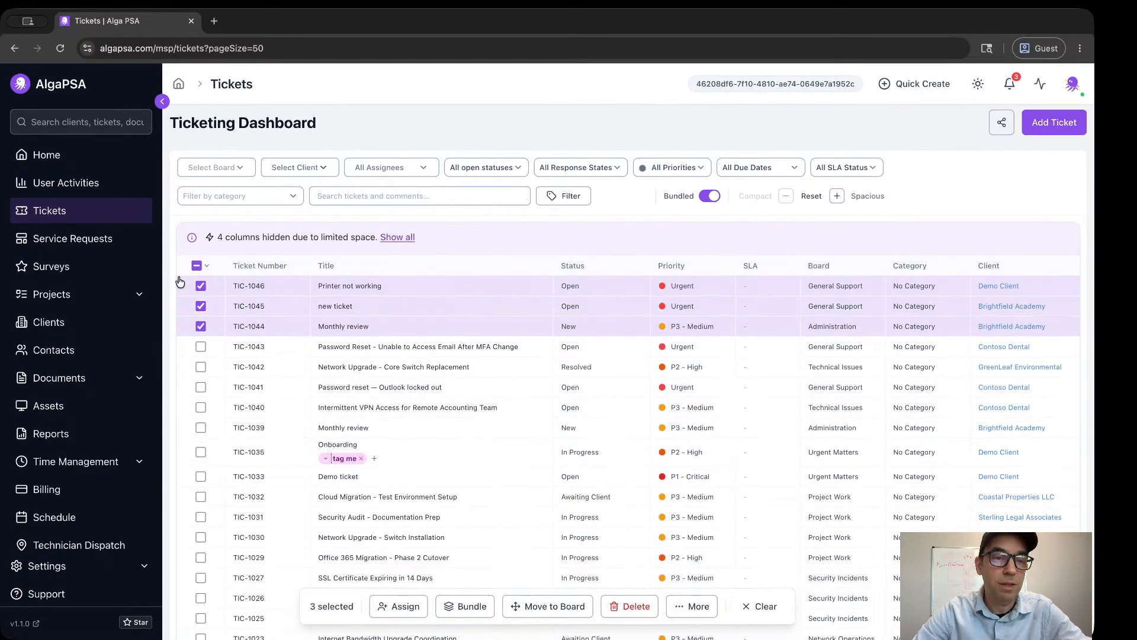
Replace the selection with the range from "Printer not working" through "Intermittent VPN Access for Remote Accounting Team", excluding "Monthly review" and the MFA password reset ticket.
{"action": "left_click", "coordinate": [201, 286]}
{"action": "left_click", "coordinate": [200, 306]}
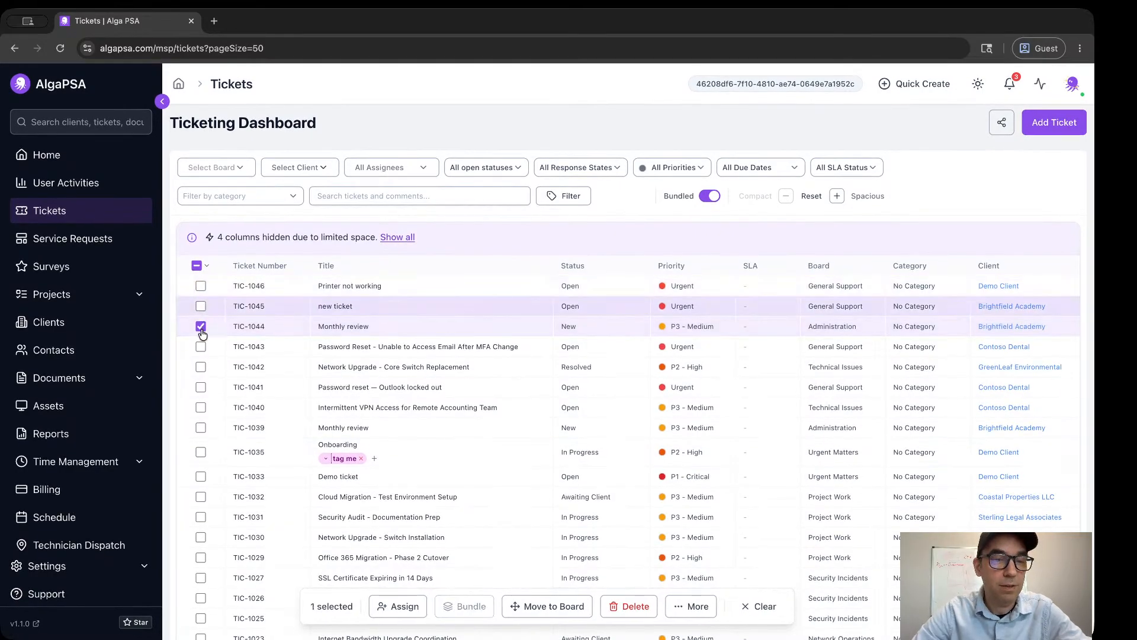
{"action": "left_click", "coordinate": [201, 326]}
{"action": "left_click", "coordinate": [200, 286]}
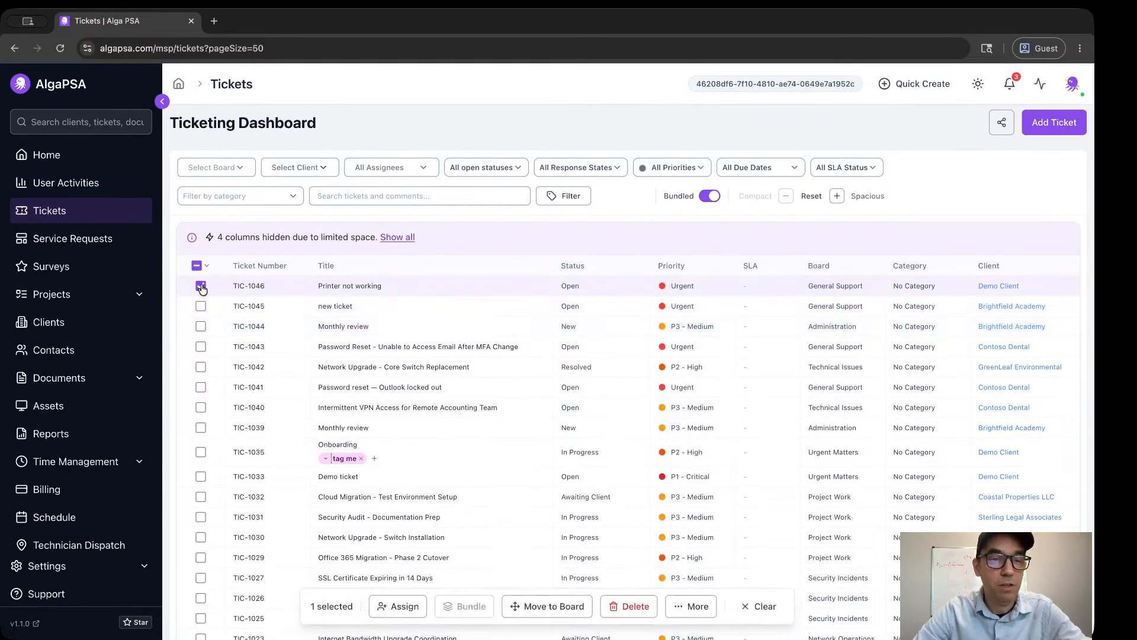
{"action": "left_click", "coordinate": [200, 408], "text": "shift"}
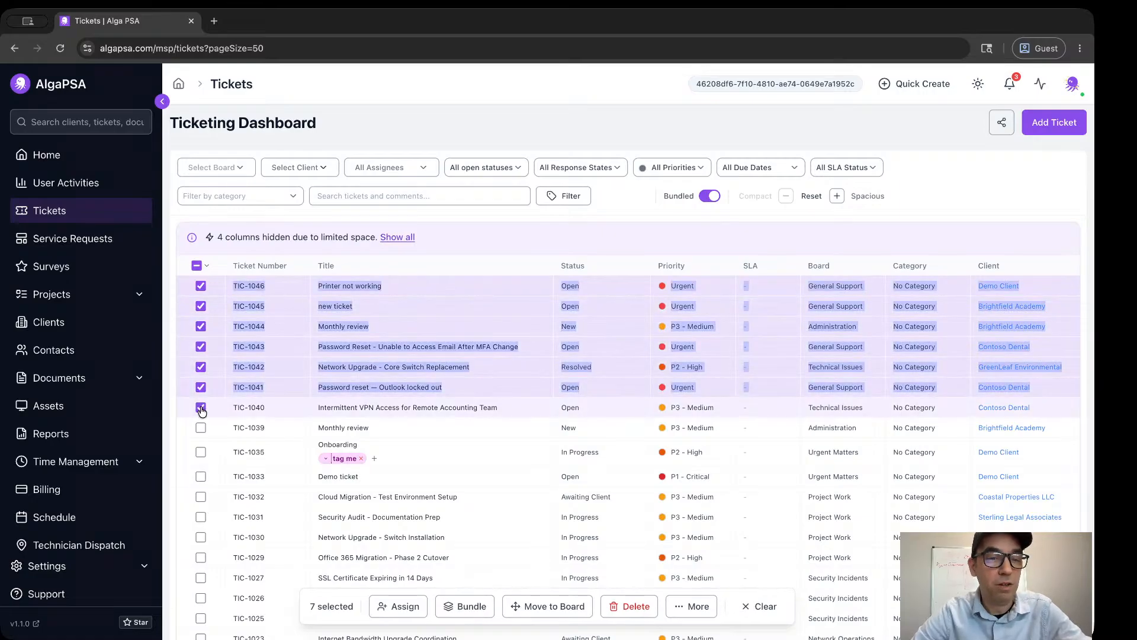
{"action": "left_click", "coordinate": [201, 326]}
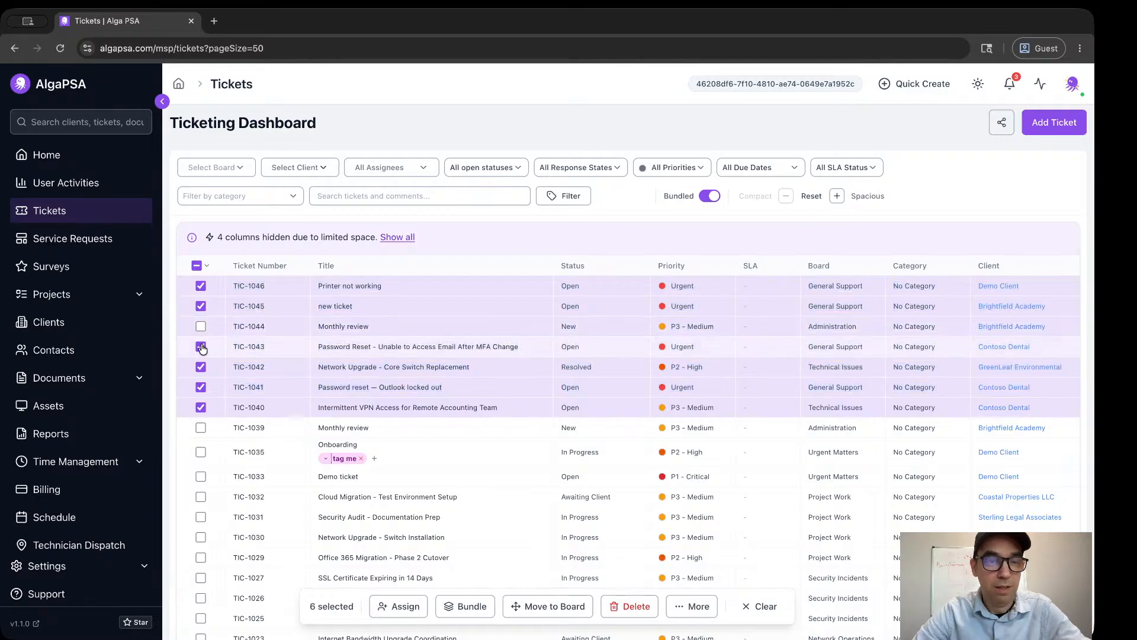
{"action": "left_click", "coordinate": [201, 348]}
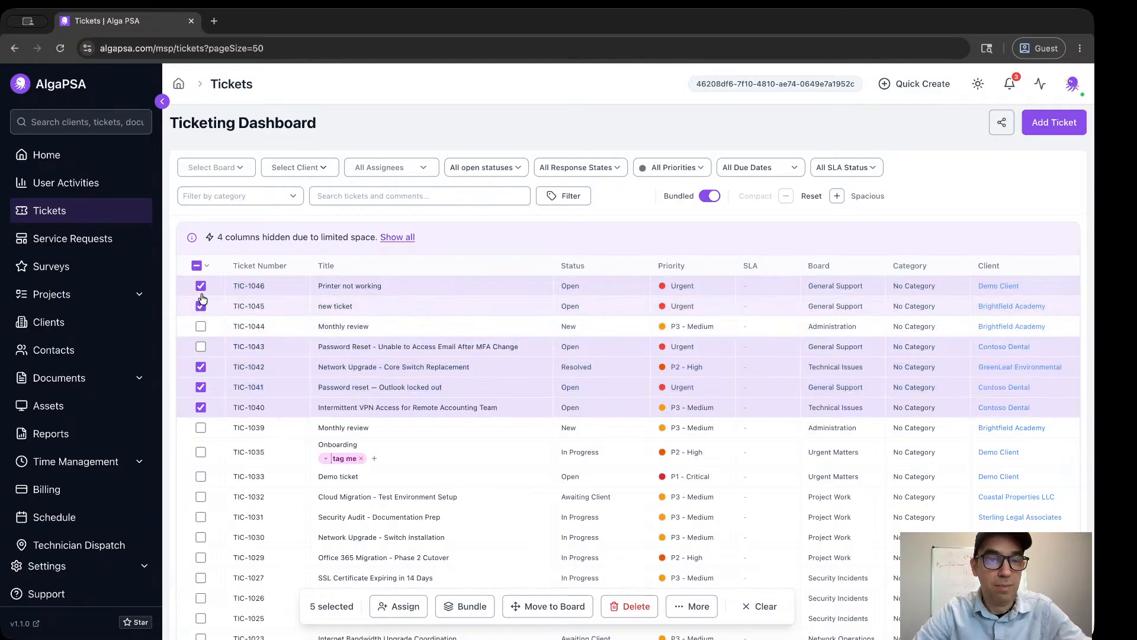
Toggle the selection of all listed tickets on and off, leaving every ticket deselected.
{"action": "left_click", "coordinate": [197, 266]}
{"action": "left_click", "coordinate": [197, 266]}
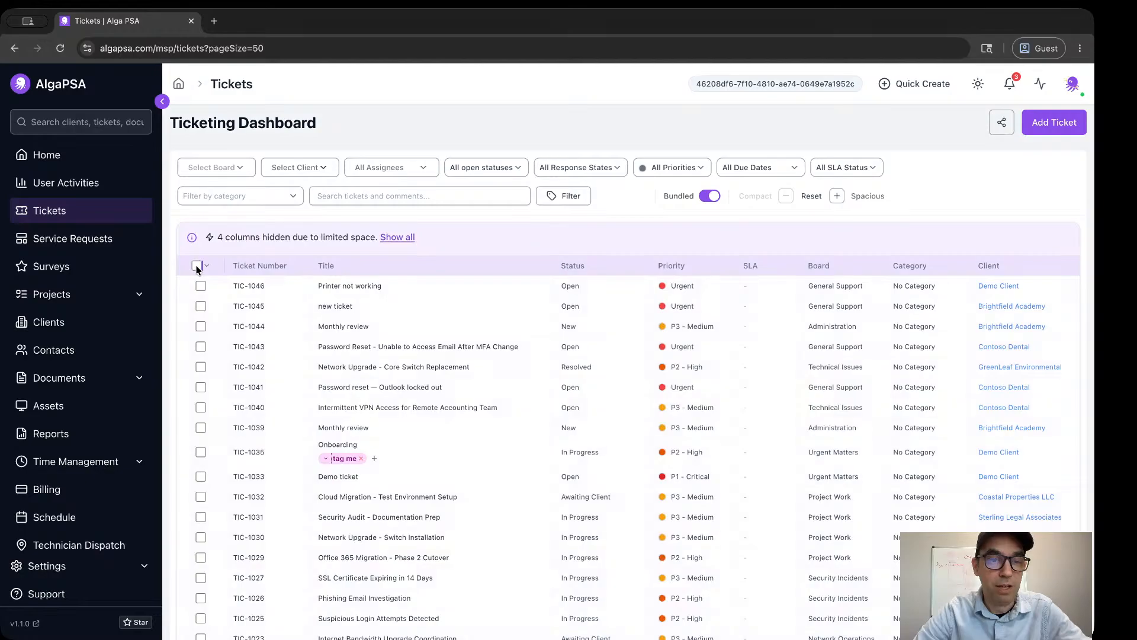
{"action": "left_click", "coordinate": [197, 266]}
{"action": "left_click", "coordinate": [197, 266]}
{"action": "left_click", "coordinate": [197, 266]}
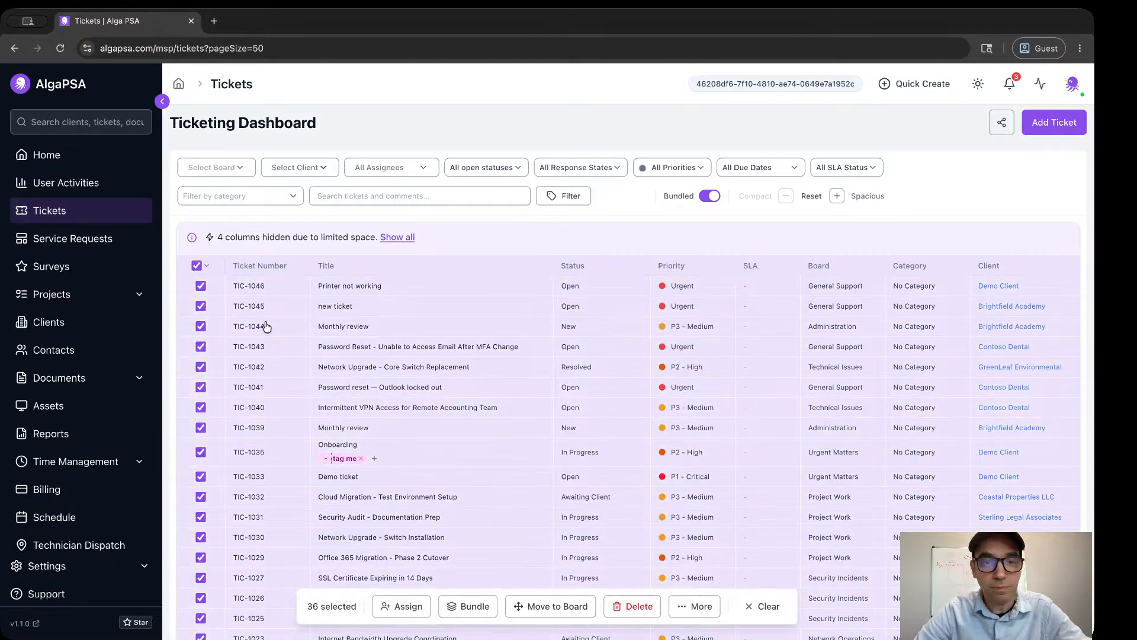
{"action": "scroll", "coordinate": [269, 330], "scroll_direction": "down", "scroll_amount": 5}
{"action": "scroll", "coordinate": [269, 330], "scroll_direction": "up", "scroll_amount": 5}
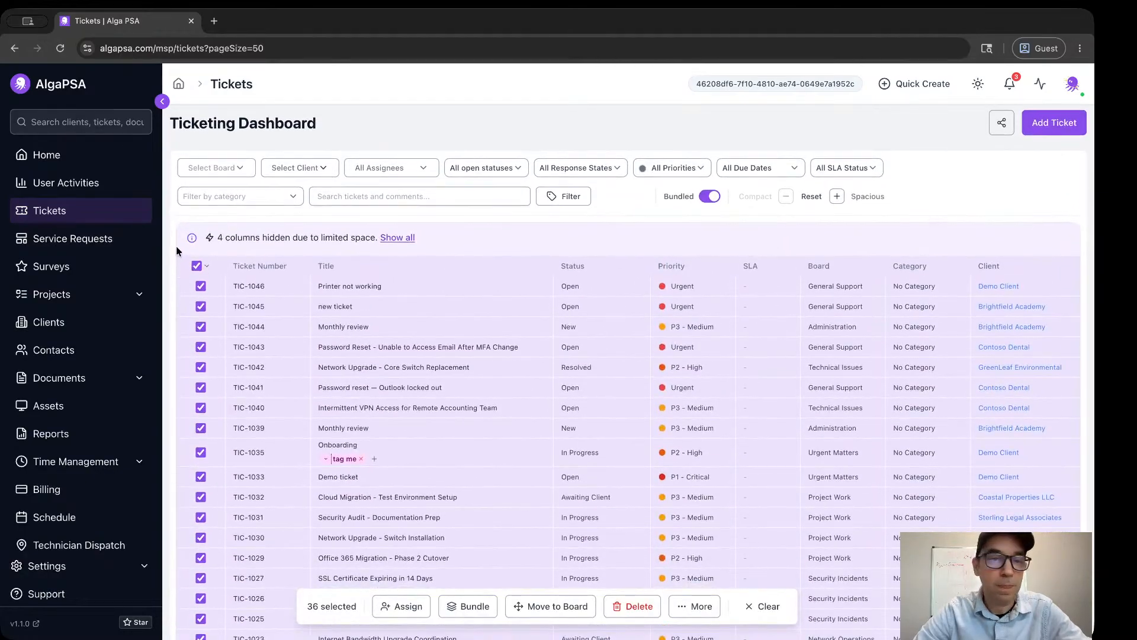
{"action": "left_click", "coordinate": [197, 266]}
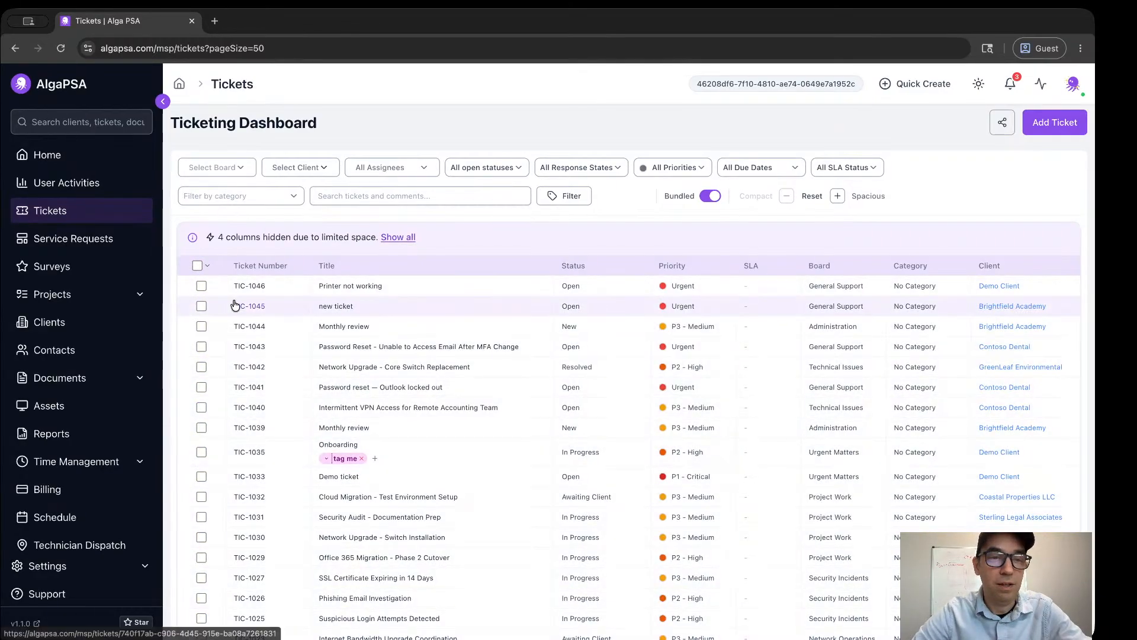
Select the tickets for the core switch replacement, Outlook password reset, intermittent VPN access, "Onboarding" and "Demo ticket".
{"action": "left_click", "coordinate": [204, 368]}
{"action": "left_click", "coordinate": [203, 388]}
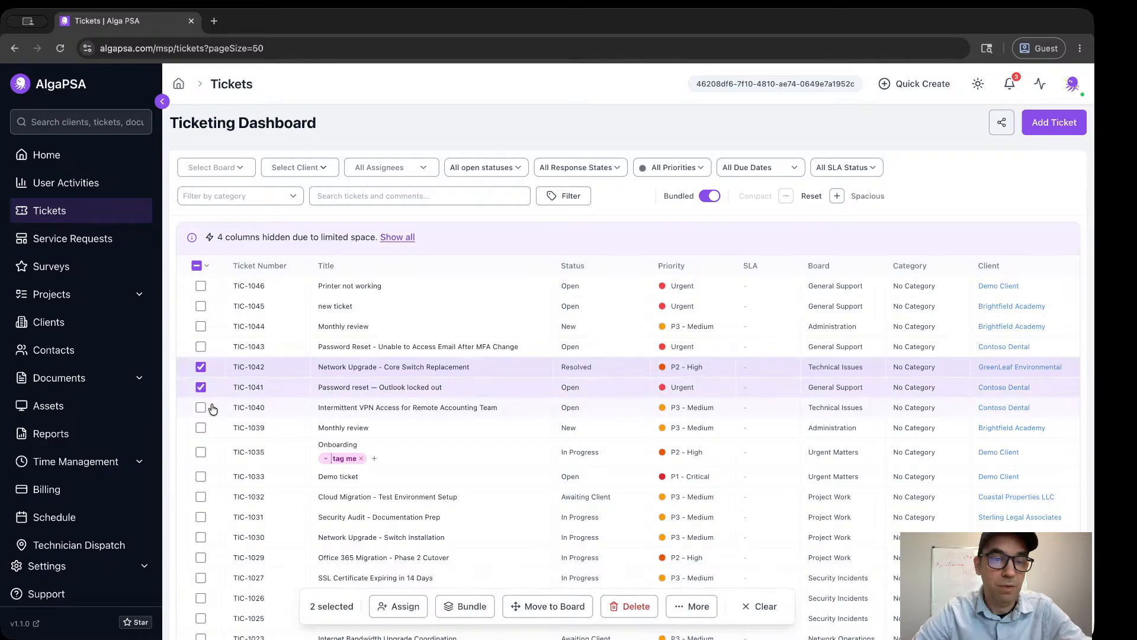
{"action": "left_click", "coordinate": [202, 407]}
{"action": "left_click", "coordinate": [201, 452]}
{"action": "left_click", "coordinate": [202, 478]}
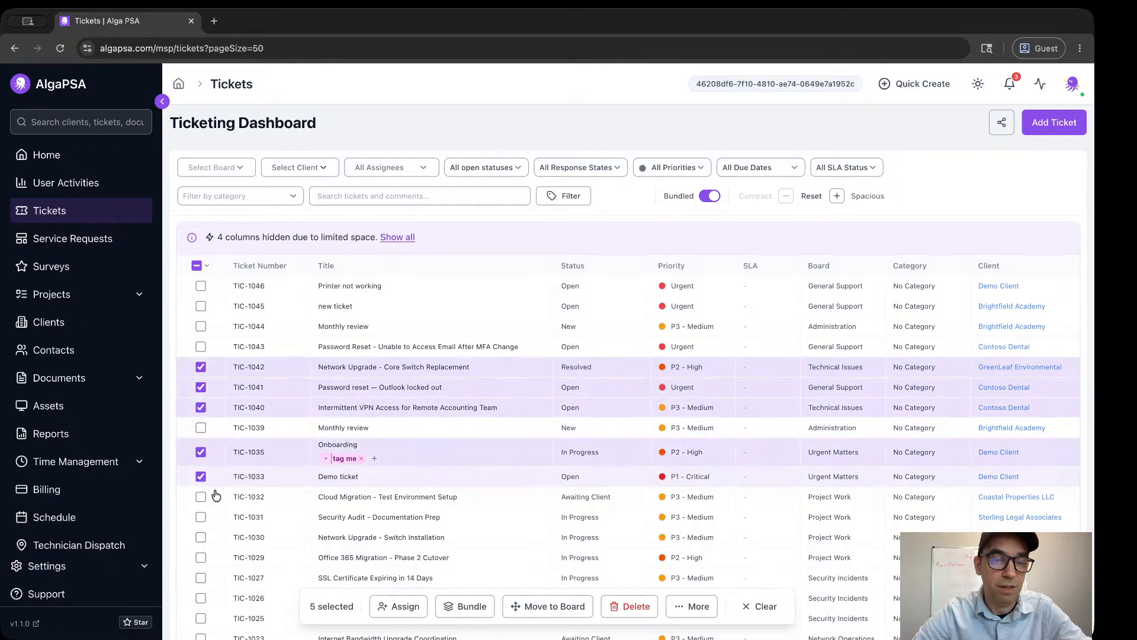
Add the security audit, Office 365 migration, SSL certificate, phishing email and suspicious login tickets to the selection.
{"action": "left_click", "coordinate": [202, 517]}
{"action": "left_click", "coordinate": [201, 558]}
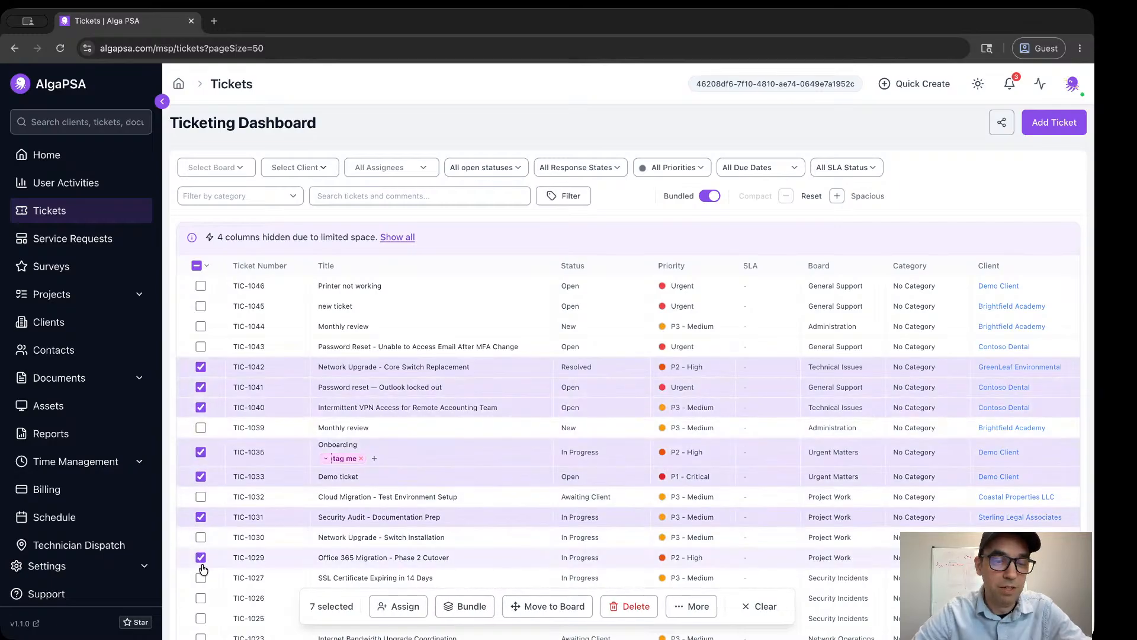
{"action": "left_click", "coordinate": [201, 578]}
{"action": "left_click", "coordinate": [202, 599]}
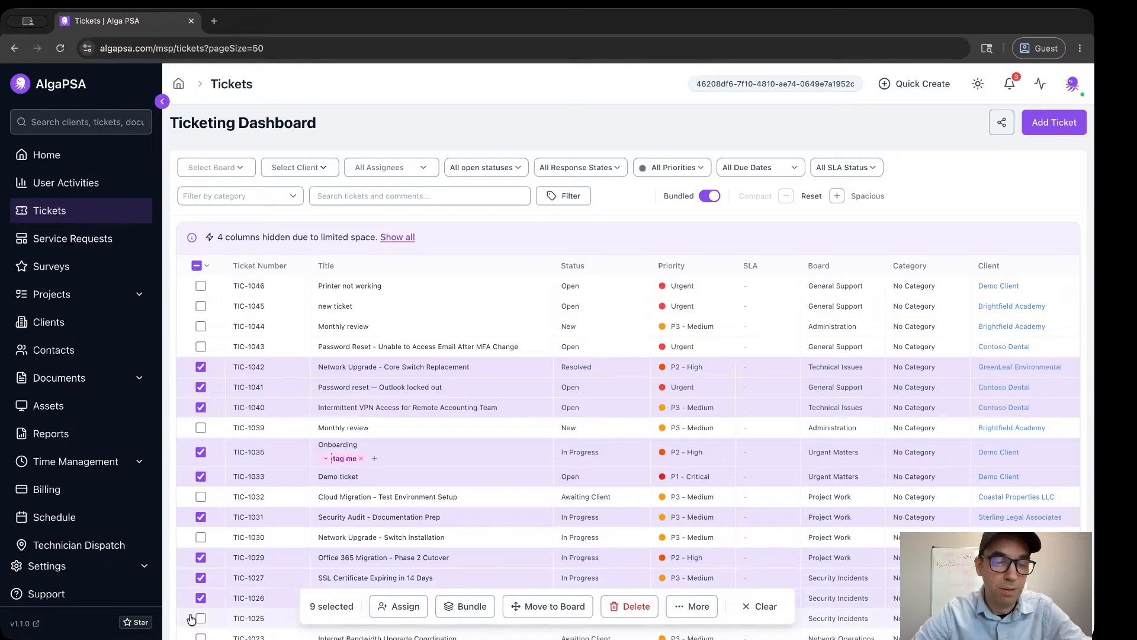
{"action": "left_click", "coordinate": [201, 618]}
Add "new ticket", "Monthly review" TIC-1044 and the MFA password reset ticket to the selection, then deselect every ticket.
{"action": "left_click", "coordinate": [200, 306]}
{"action": "left_click", "coordinate": [201, 327]}
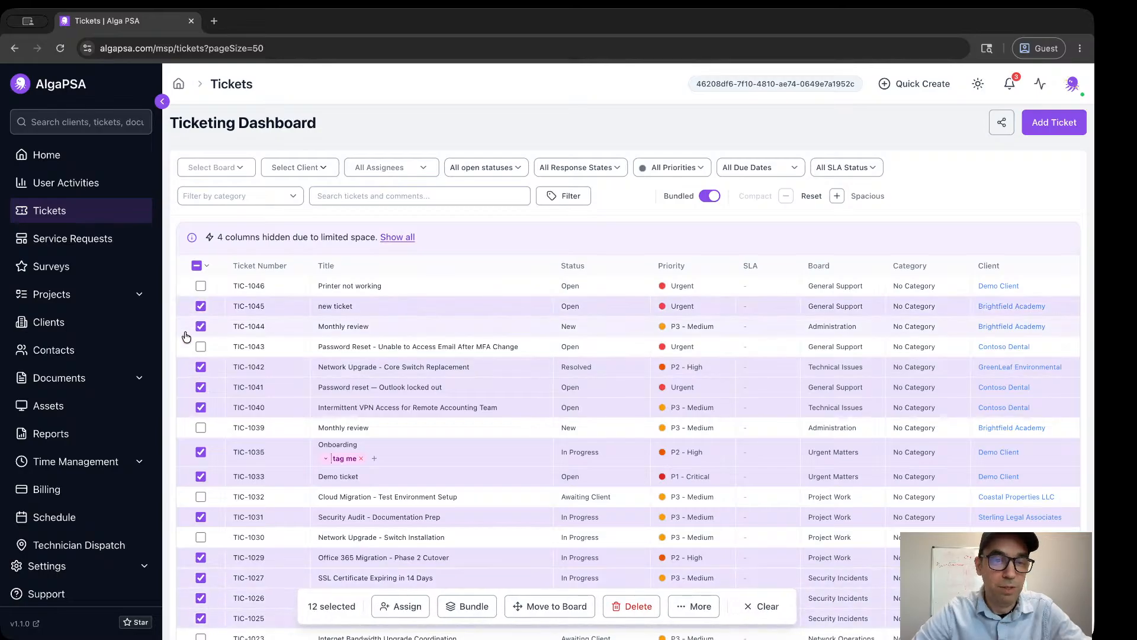
{"action": "left_click", "coordinate": [200, 346]}
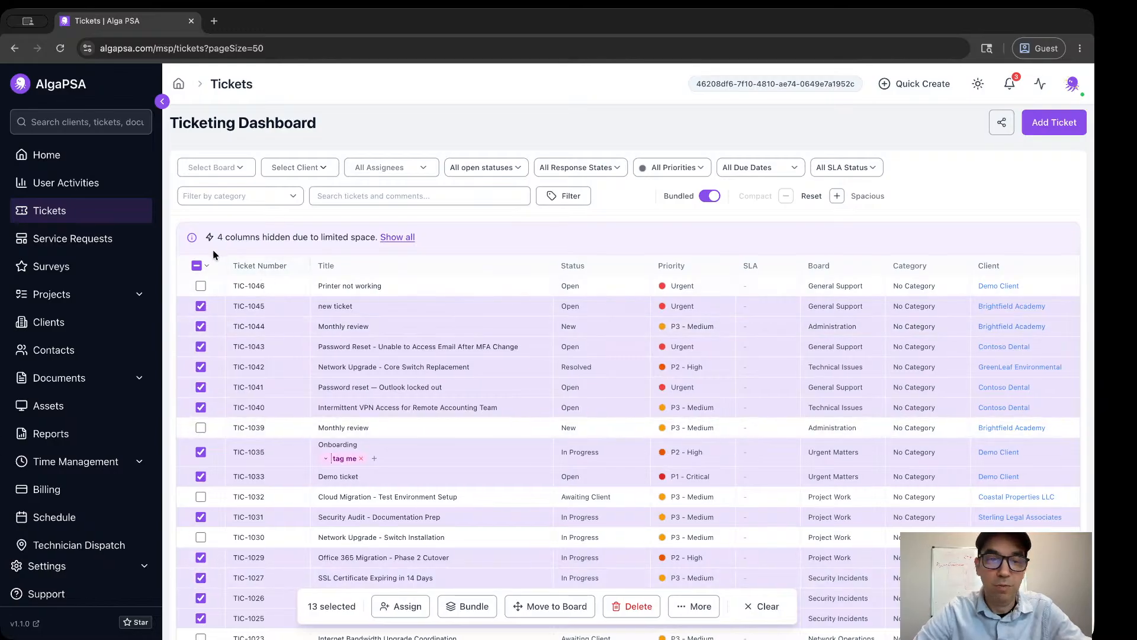
{"action": "left_click", "coordinate": [197, 266]}
{"action": "left_click", "coordinate": [196, 266]}
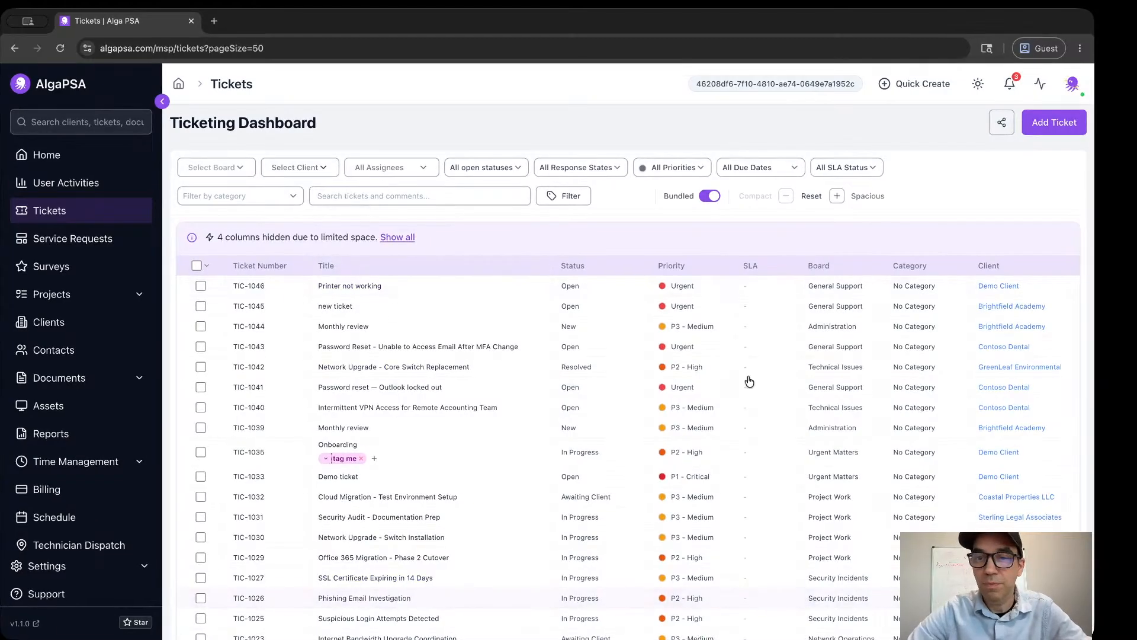
Try wider row spacing and the default spacing on the ticket list, then return it to the most compact density.
{"action": "double_click", "coordinate": [837, 198]}
{"action": "left_click", "coordinate": [848, 197]}
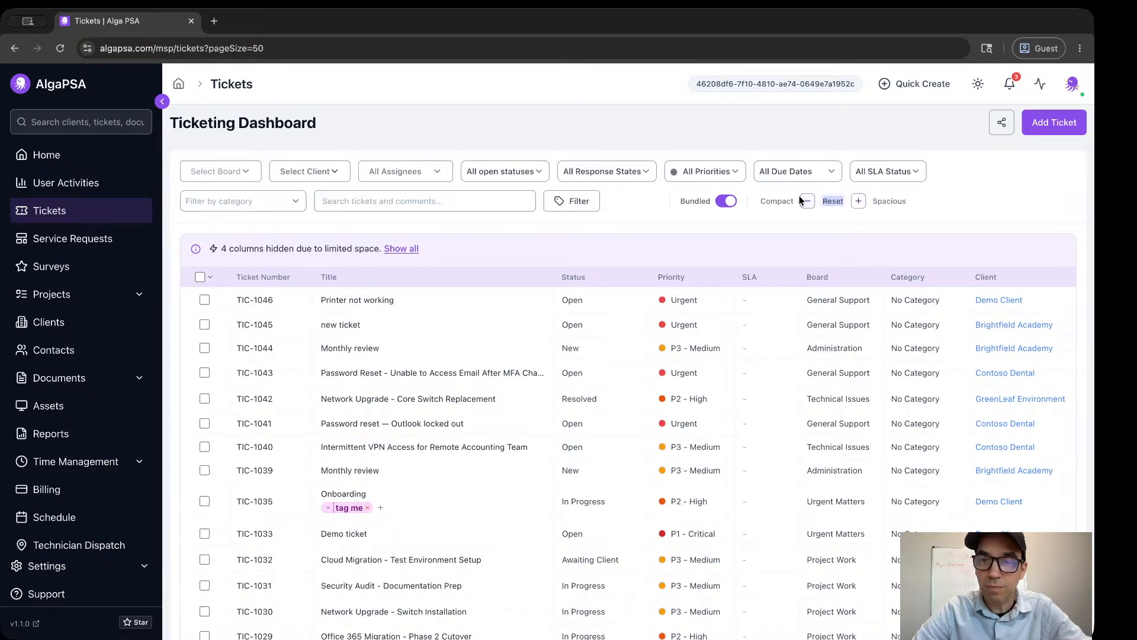
{"action": "left_click", "coordinate": [800, 199]}
{"action": "left_click", "coordinate": [821, 199]}
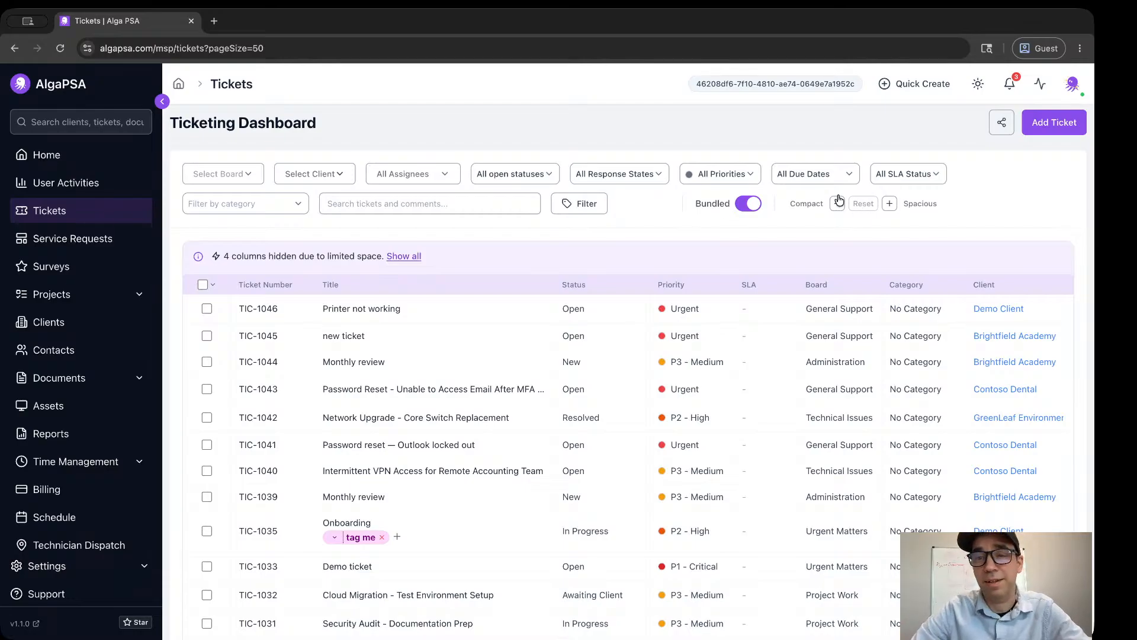
{"action": "left_click", "coordinate": [808, 204]}
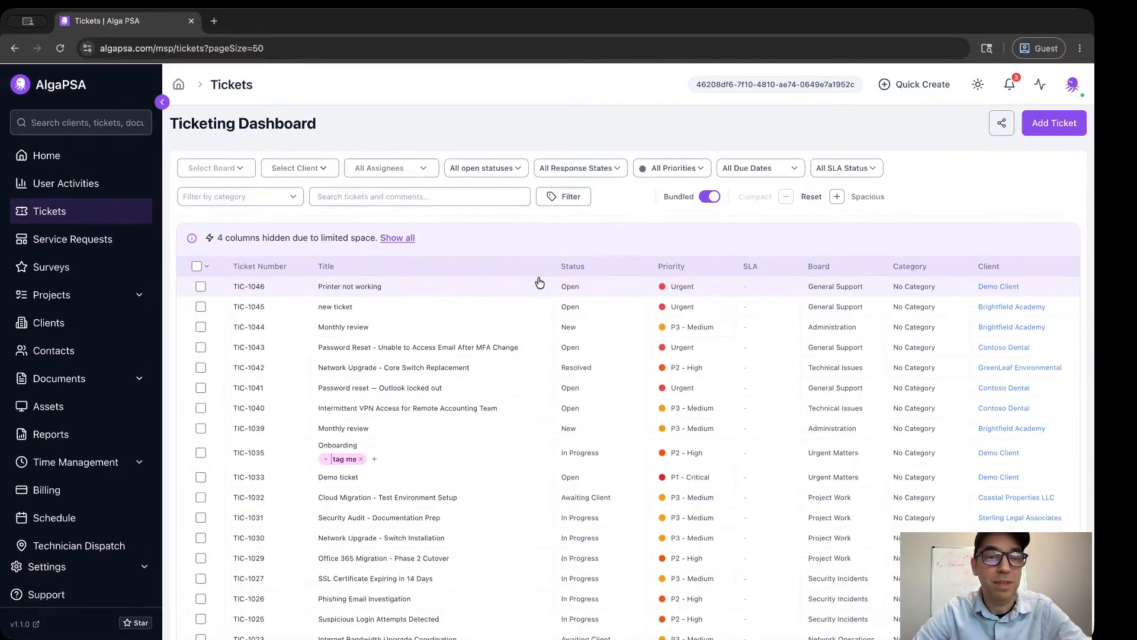
Look through the open tickets in the compact list, checking how the filters behave while browsing.
{"action": "scroll", "coordinate": [539, 282], "scroll_direction": "down", "scroll_amount": 2}
{"action": "scroll", "coordinate": [539, 282], "scroll_direction": "down", "scroll_amount": 5}
{"action": "scroll", "coordinate": [539, 282], "scroll_direction": "up", "scroll_amount": 10}
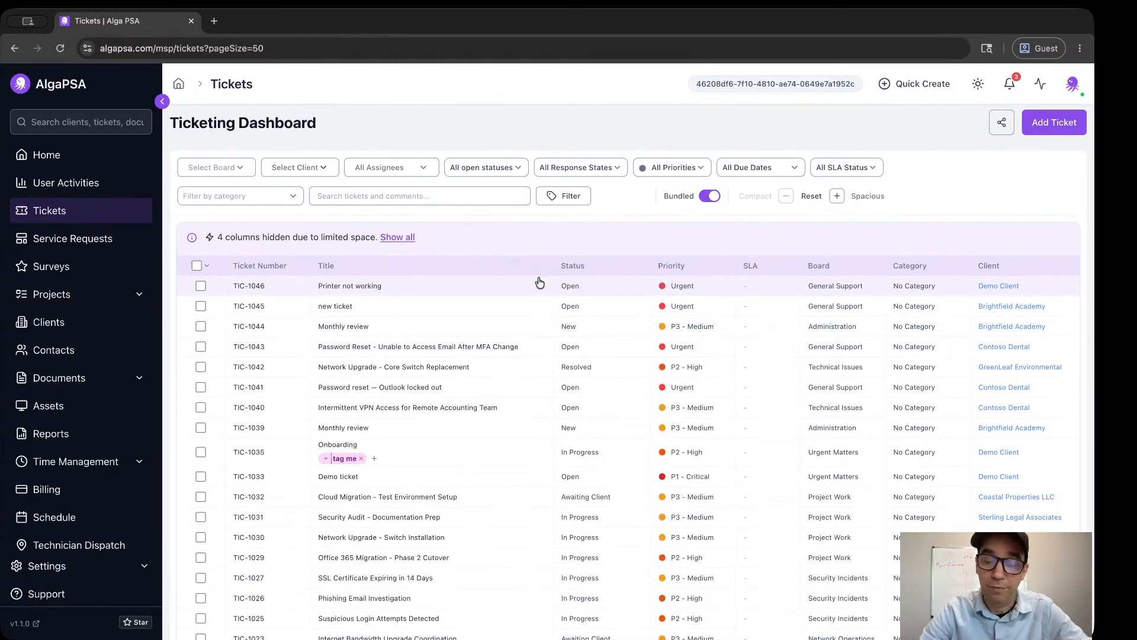
{"action": "scroll", "coordinate": [393, 363], "scroll_direction": "down", "scroll_amount": 10}
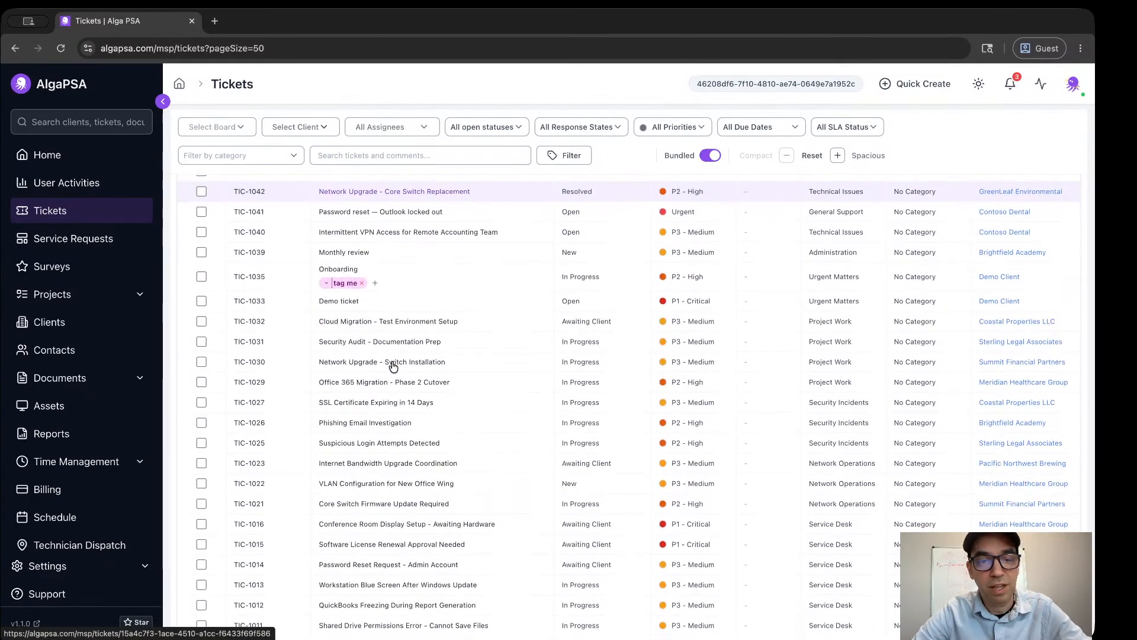
{"action": "scroll", "coordinate": [394, 365], "scroll_direction": "up", "scroll_amount": 10}
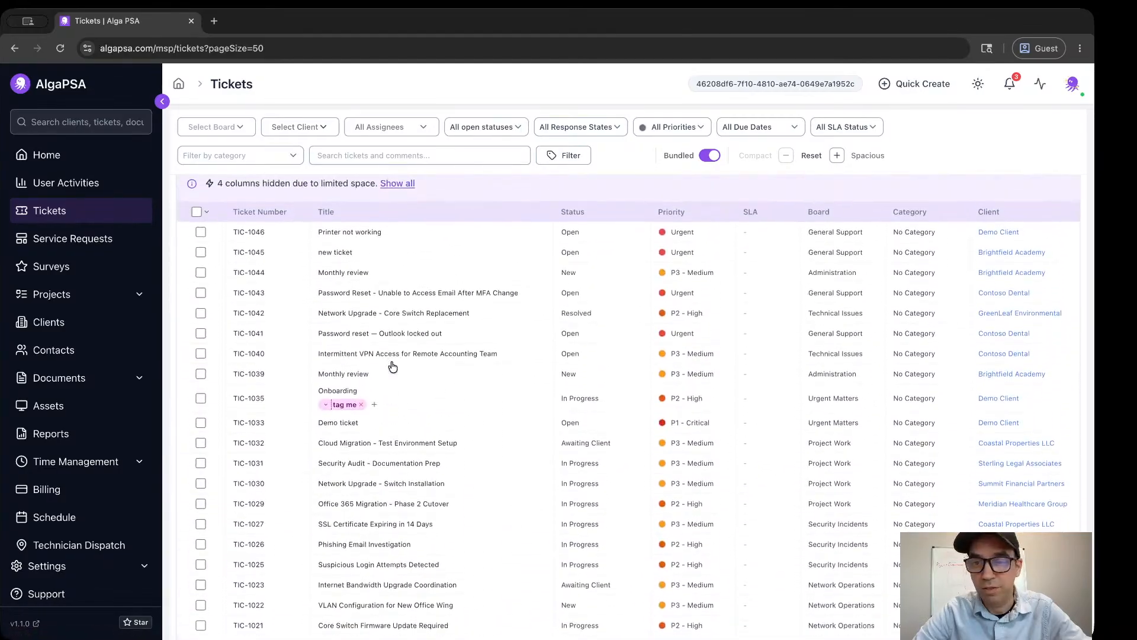
{"action": "scroll", "coordinate": [394, 367], "scroll_direction": "down", "scroll_amount": 5}
{"action": "scroll", "coordinate": [394, 367], "scroll_direction": "up", "scroll_amount": 6}
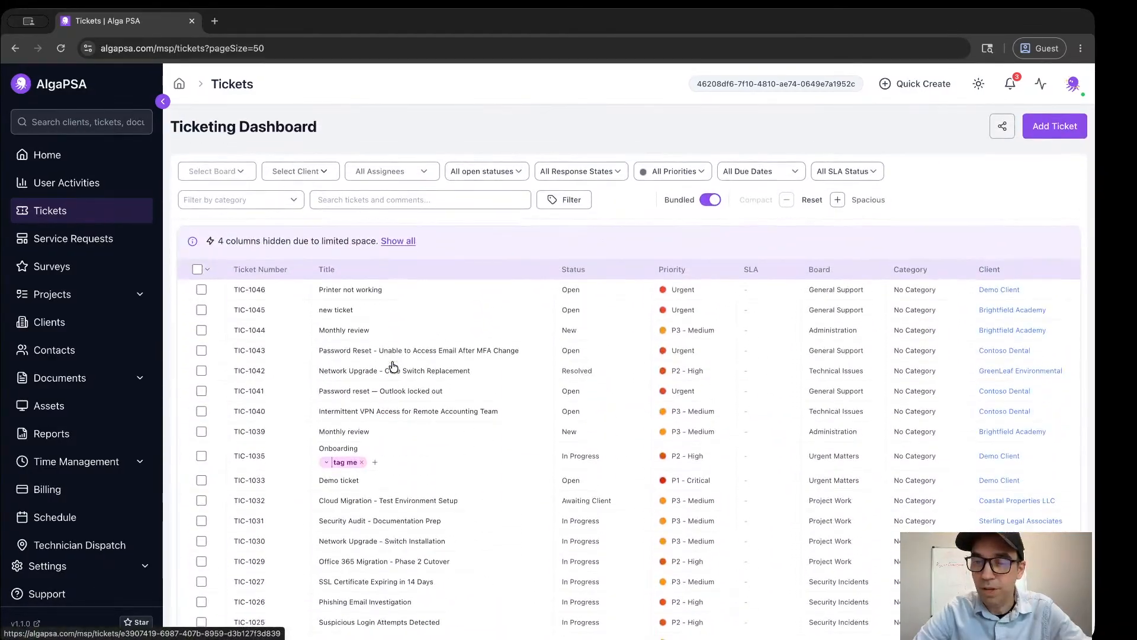
{"action": "scroll", "coordinate": [386, 356], "scroll_direction": "down", "scroll_amount": 1}
{"action": "scroll", "coordinate": [383, 333], "scroll_direction": "up", "scroll_amount": 1}
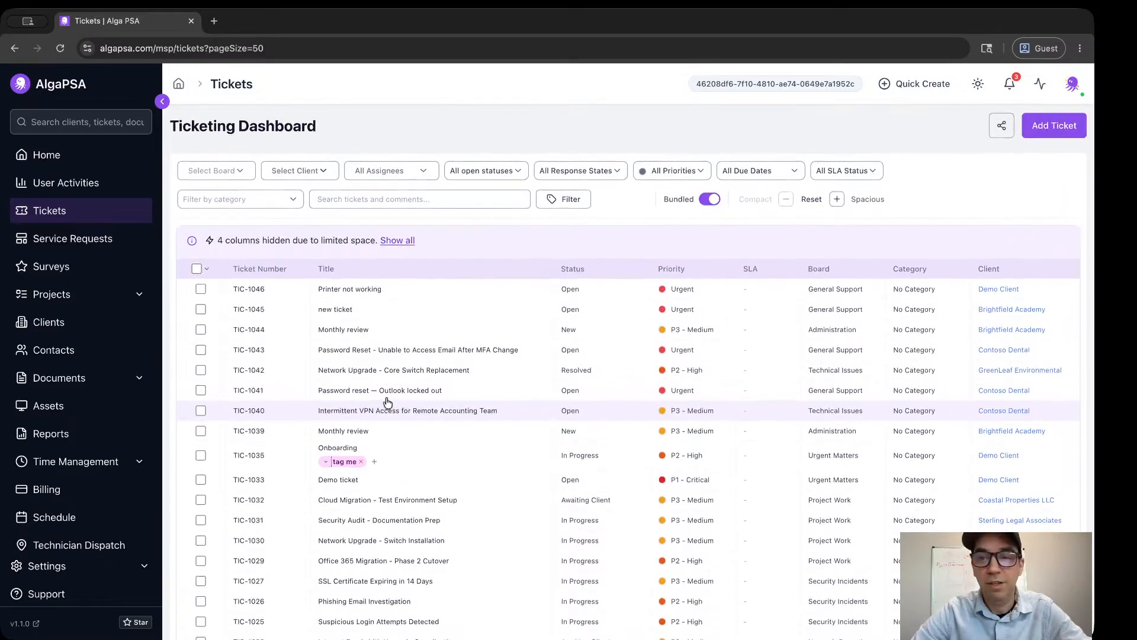
Make the ticket list slightly more spacious, switch it back to fully compact and glance over the rows.
{"action": "left_click", "coordinate": [838, 196]}
{"action": "left_click", "coordinate": [845, 198]}
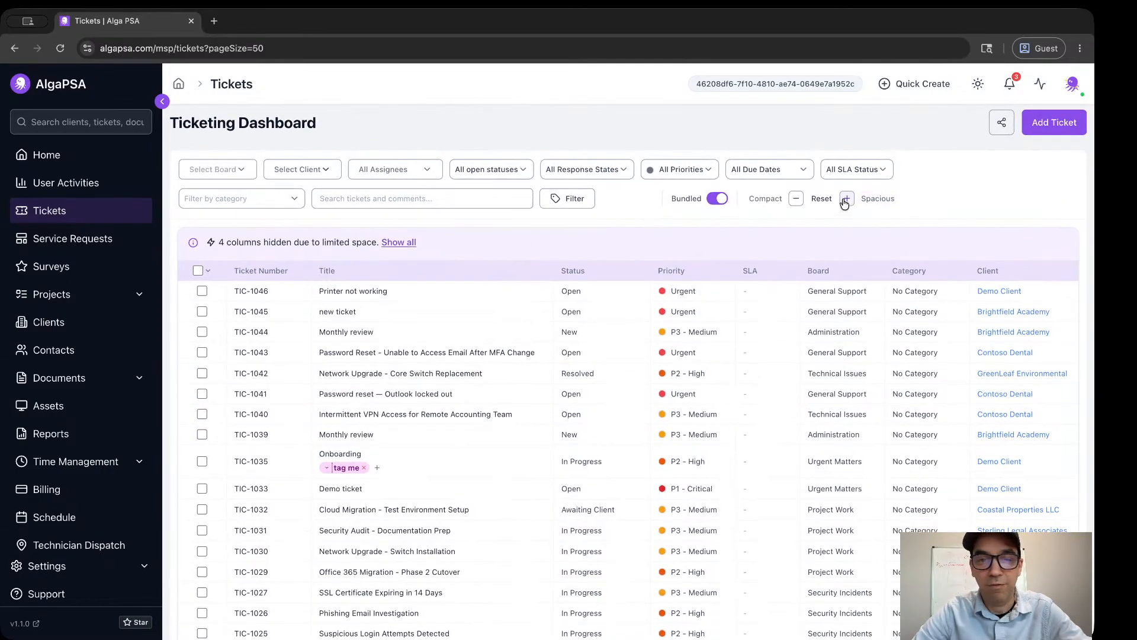
{"action": "left_click", "coordinate": [845, 200]}
{"action": "left_click", "coordinate": [796, 200]}
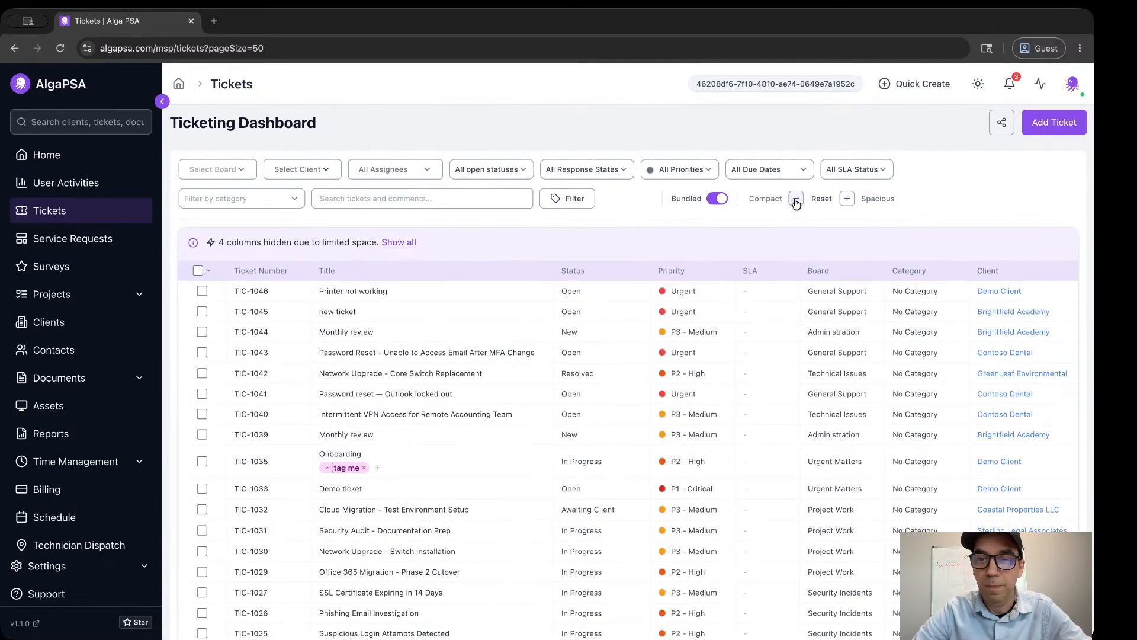
{"action": "left_click", "coordinate": [795, 201]}
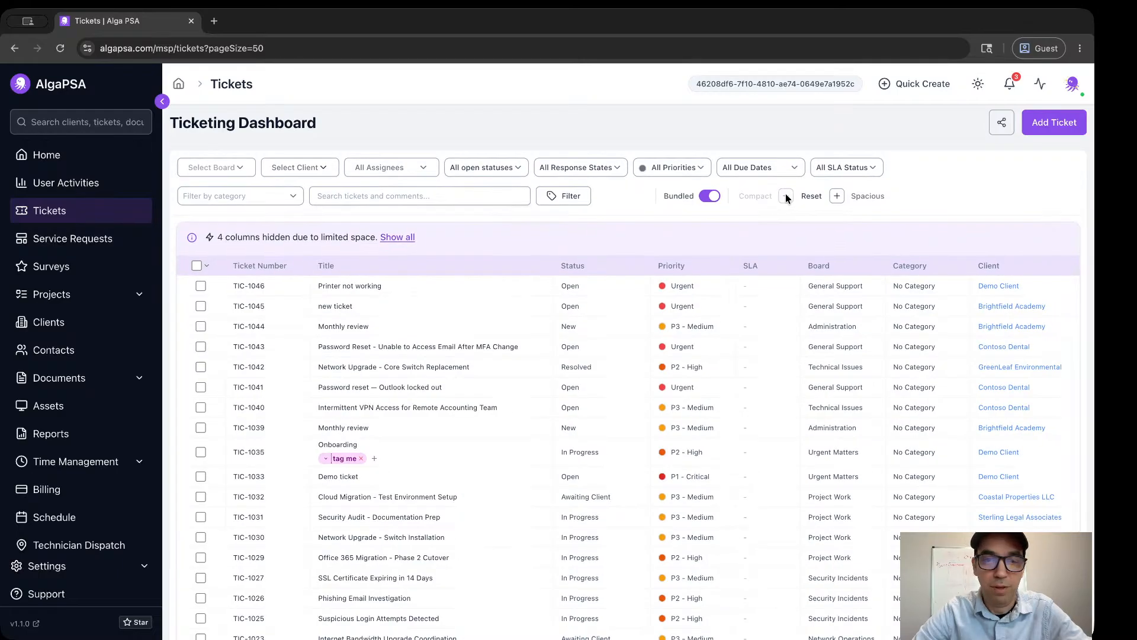
{"action": "scroll", "coordinate": [514, 363], "scroll_direction": "down", "scroll_amount": 1}
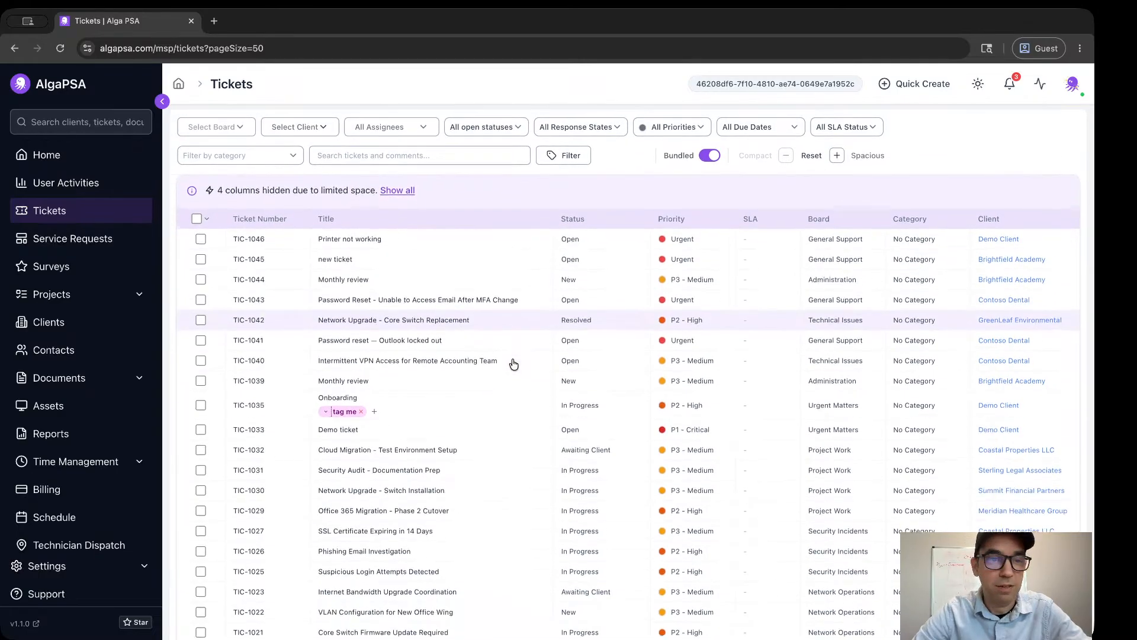
{"action": "scroll", "coordinate": [513, 363], "scroll_direction": "up", "scroll_amount": 1}
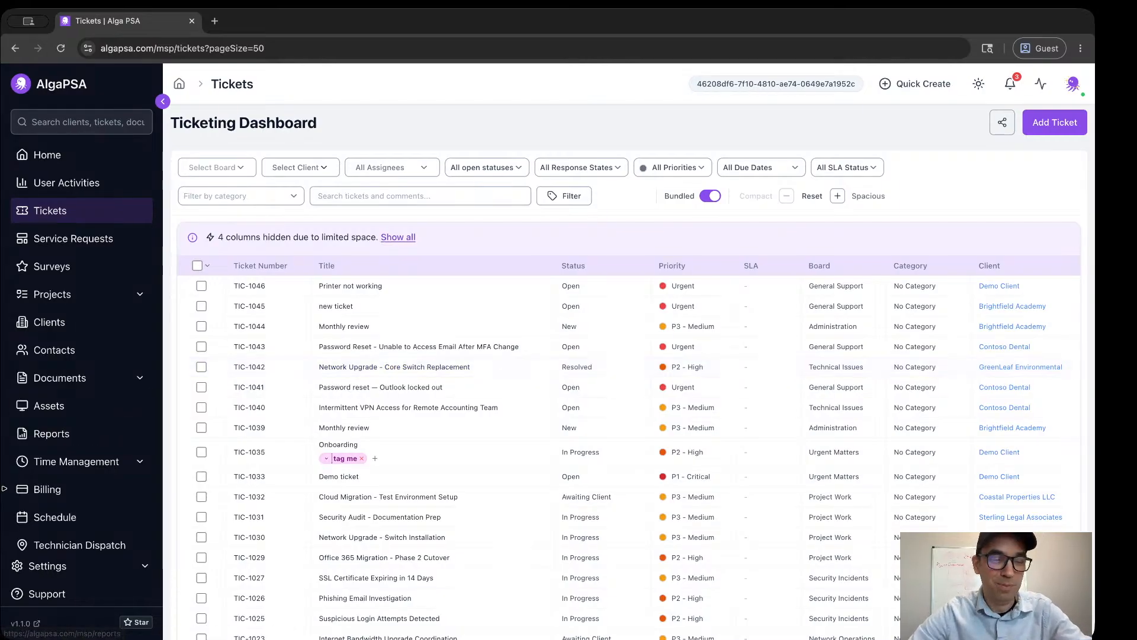
Open the webhook configuration in the security settings.
{"action": "scroll", "coordinate": [83, 504], "scroll_direction": "down", "scroll_amount": 3}
{"action": "left_click", "coordinate": [144, 565]}
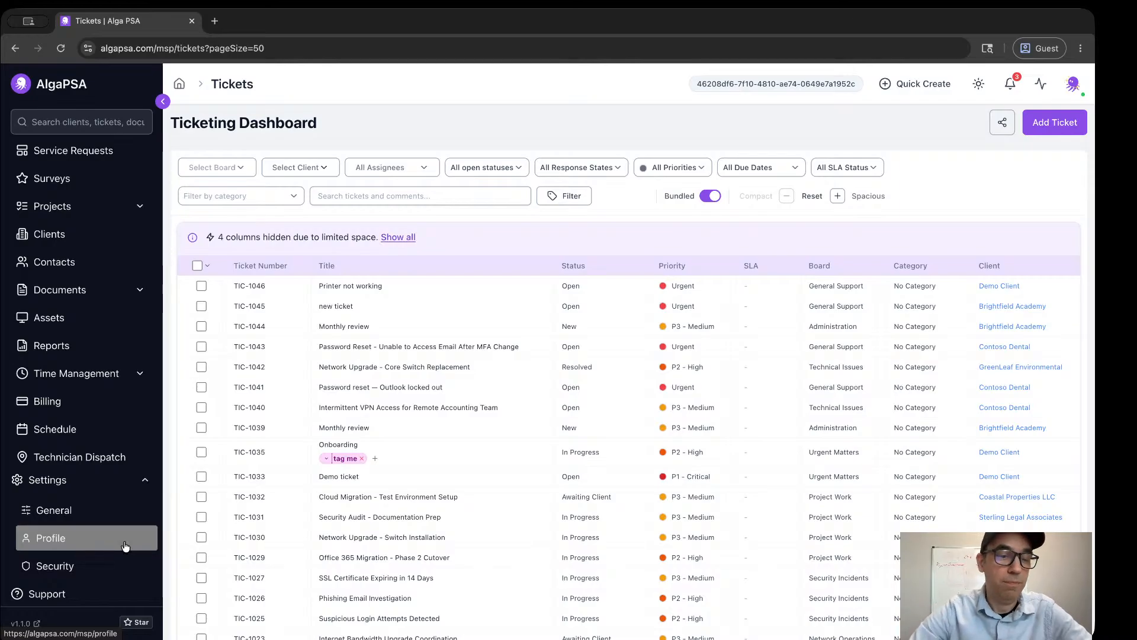
{"action": "left_click", "coordinate": [85, 567]}
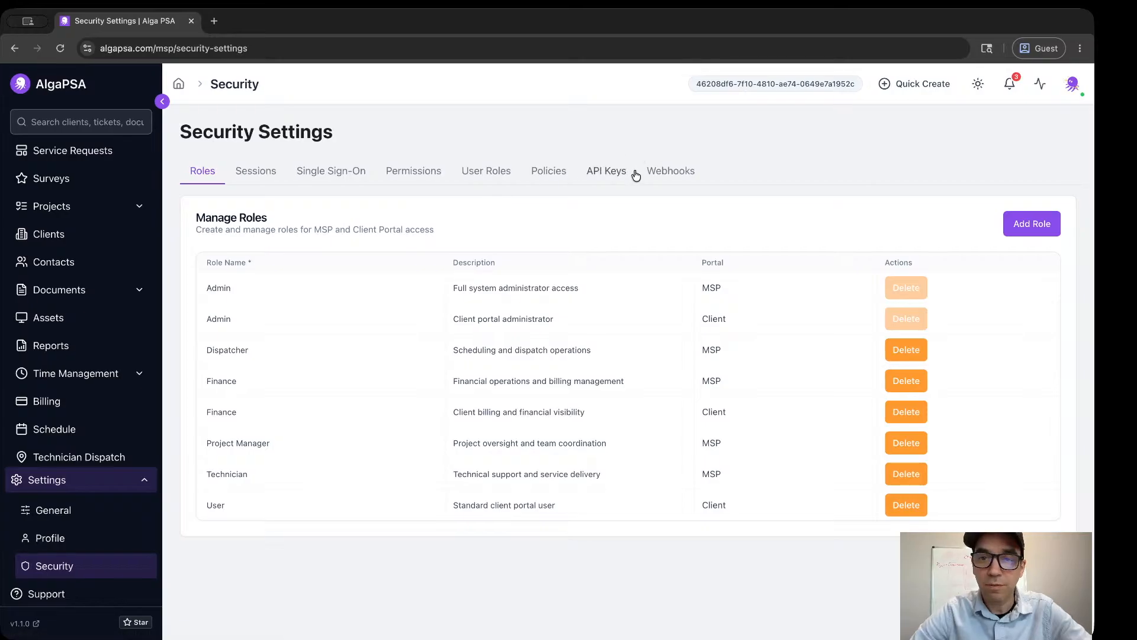
{"action": "left_click", "coordinate": [671, 173]}
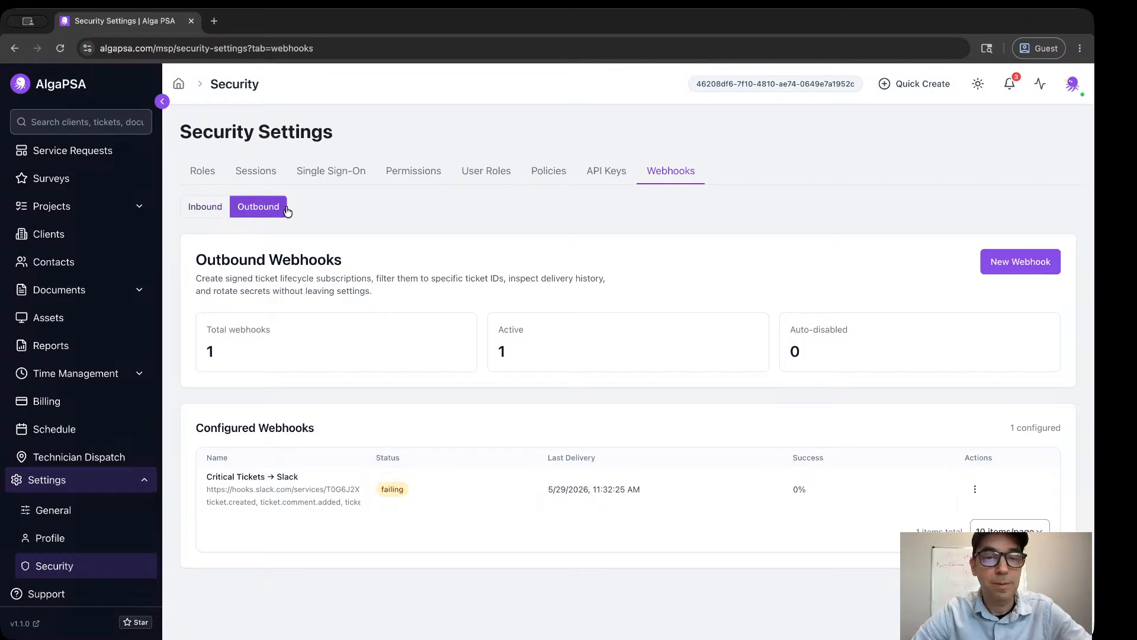
Start a new outbound webhook and subscribe it to ticket.created, ticket.assigned, ticket.closed, ticket.updated, ticket.status_changed and ticket.comment.added.
{"action": "left_click", "coordinate": [1021, 261]}
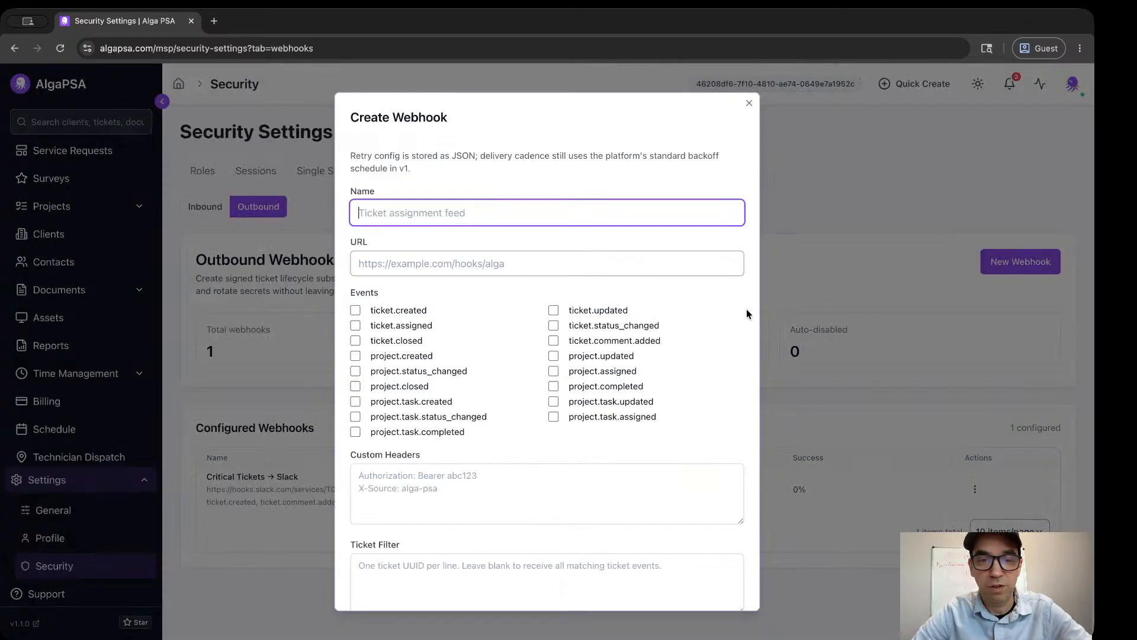
{"action": "scroll", "coordinate": [746, 311], "scroll_direction": "down", "scroll_amount": 2}
{"action": "scroll", "coordinate": [747, 310], "scroll_direction": "down", "scroll_amount": 5}
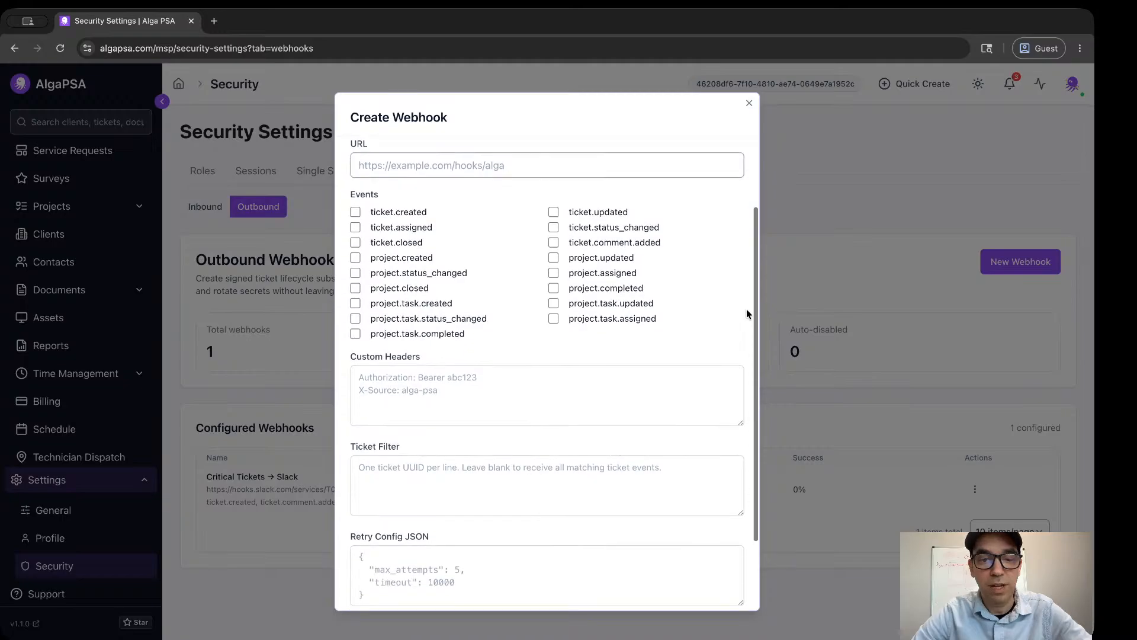
{"action": "scroll", "coordinate": [697, 272], "scroll_direction": "up", "scroll_amount": 7}
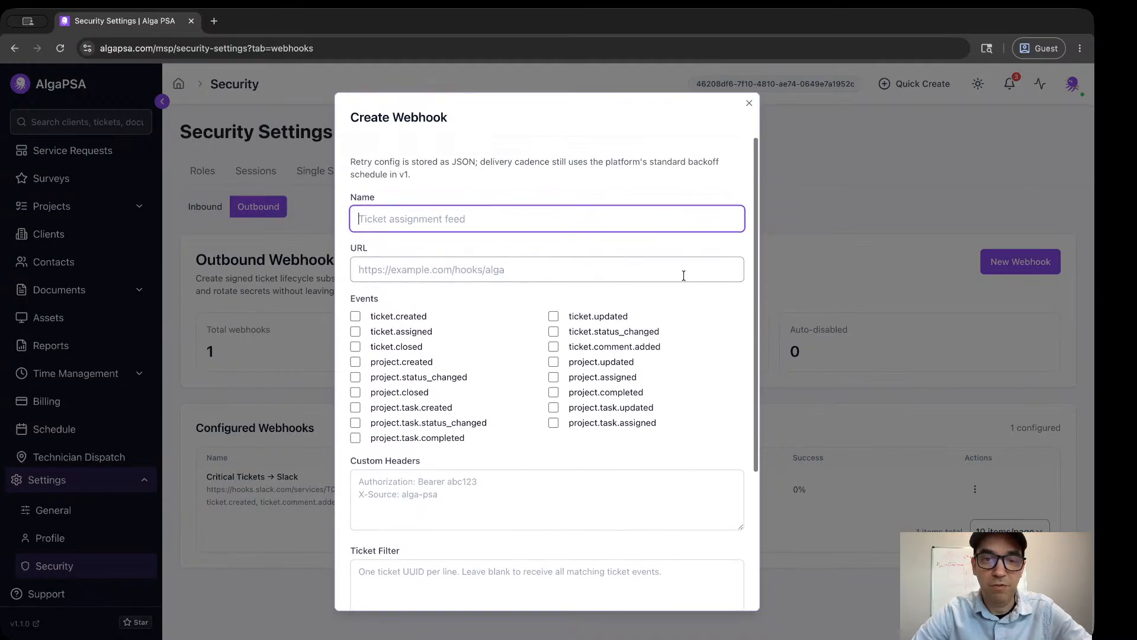
{"action": "left_click", "coordinate": [356, 311]}
{"action": "left_click", "coordinate": [356, 325]}
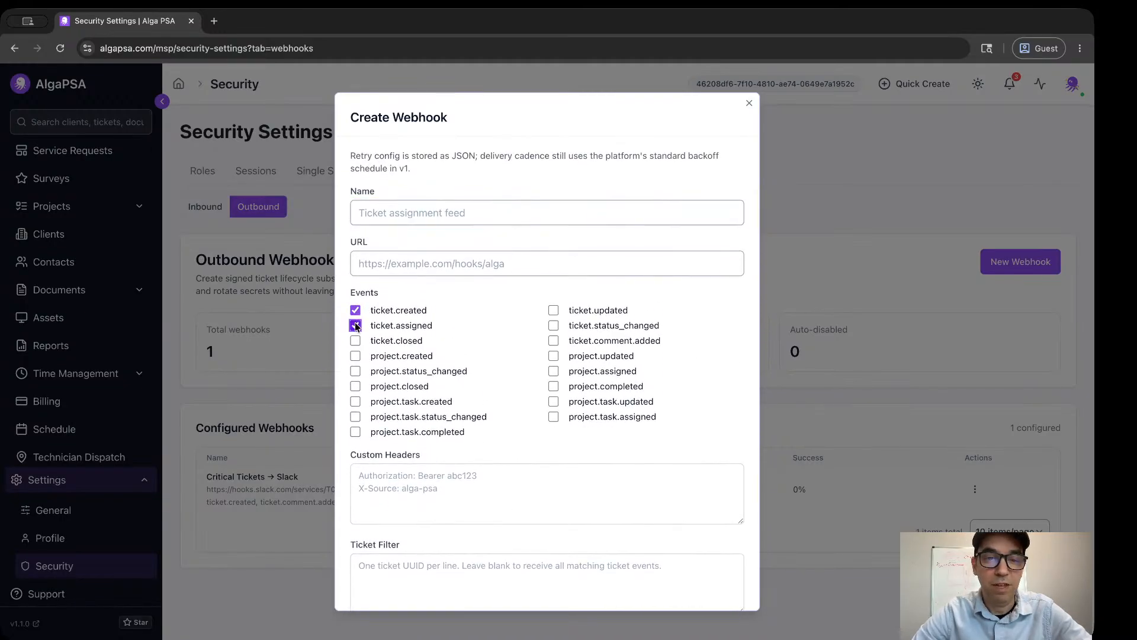
{"action": "left_click", "coordinate": [356, 356]}
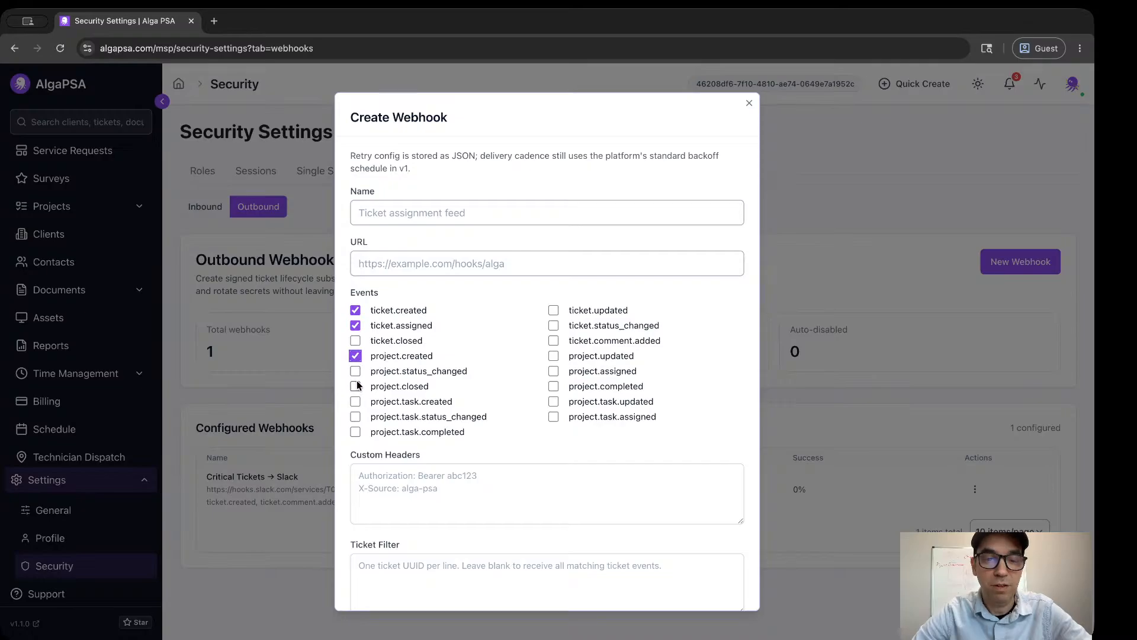
{"action": "left_click", "coordinate": [357, 356]}
{"action": "left_click", "coordinate": [356, 341]}
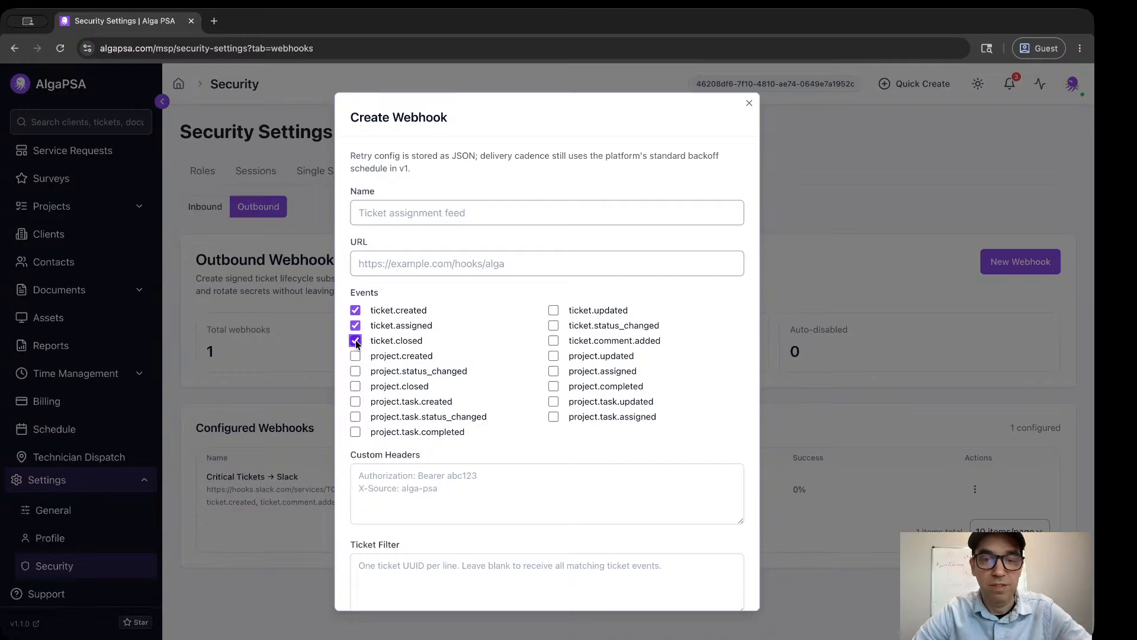
{"action": "left_click", "coordinate": [552, 311]}
{"action": "left_click", "coordinate": [554, 326]}
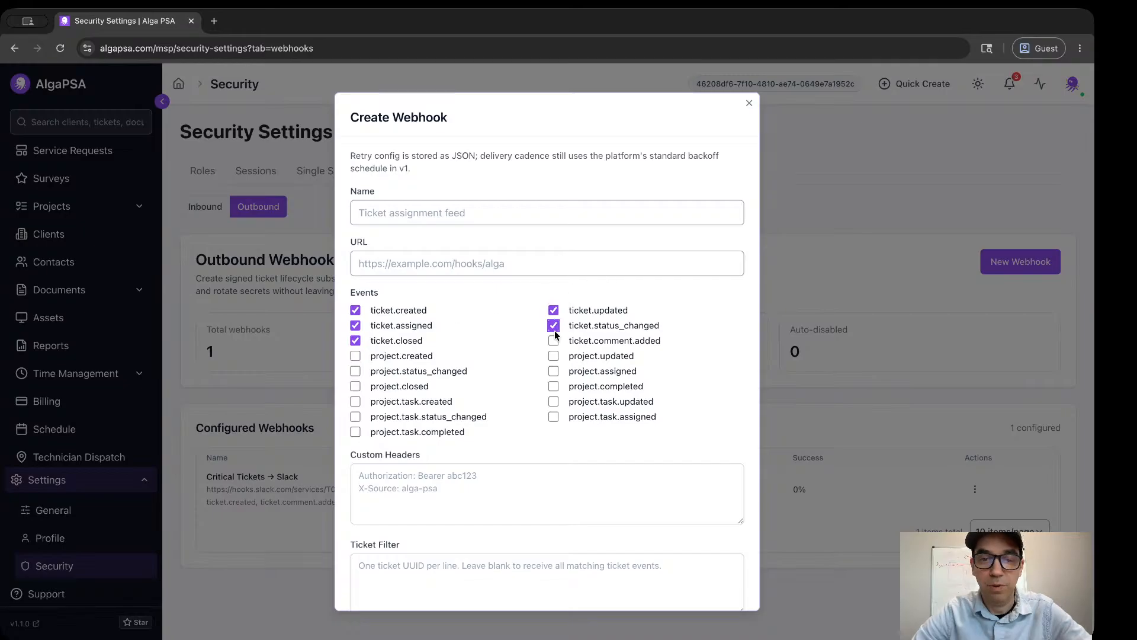
{"action": "left_click", "coordinate": [553, 340]}
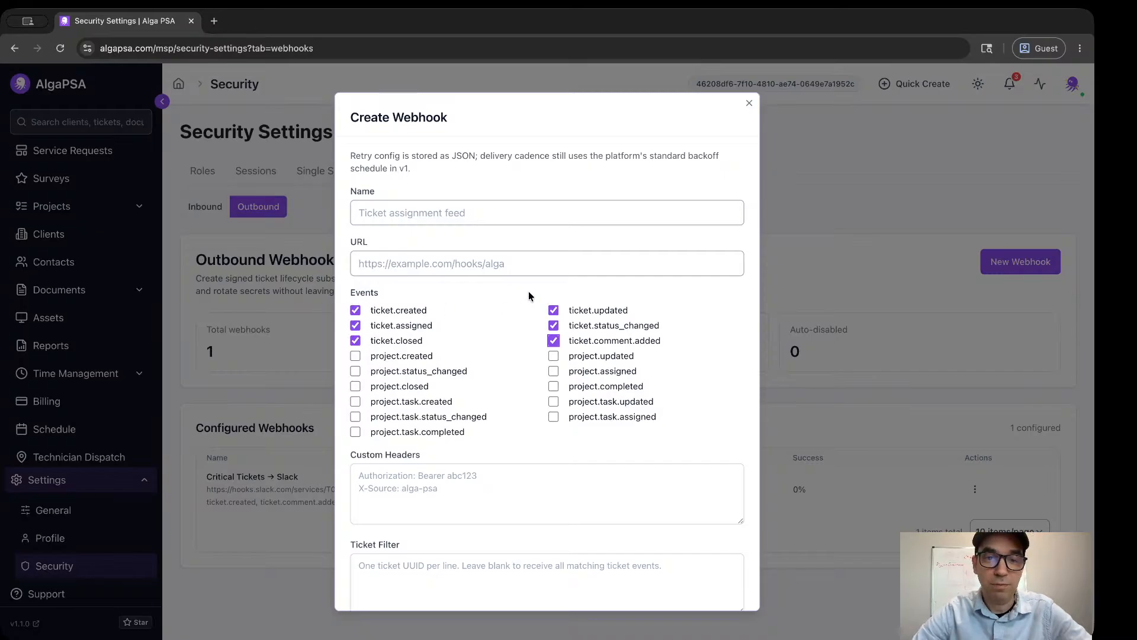
Examine the outbound webhook's name, URL, ticket filter, retry configuration and delivered fields, then close the form without creating it.
{"action": "left_click", "coordinate": [483, 215]}
{"action": "left_click", "coordinate": [483, 263]}
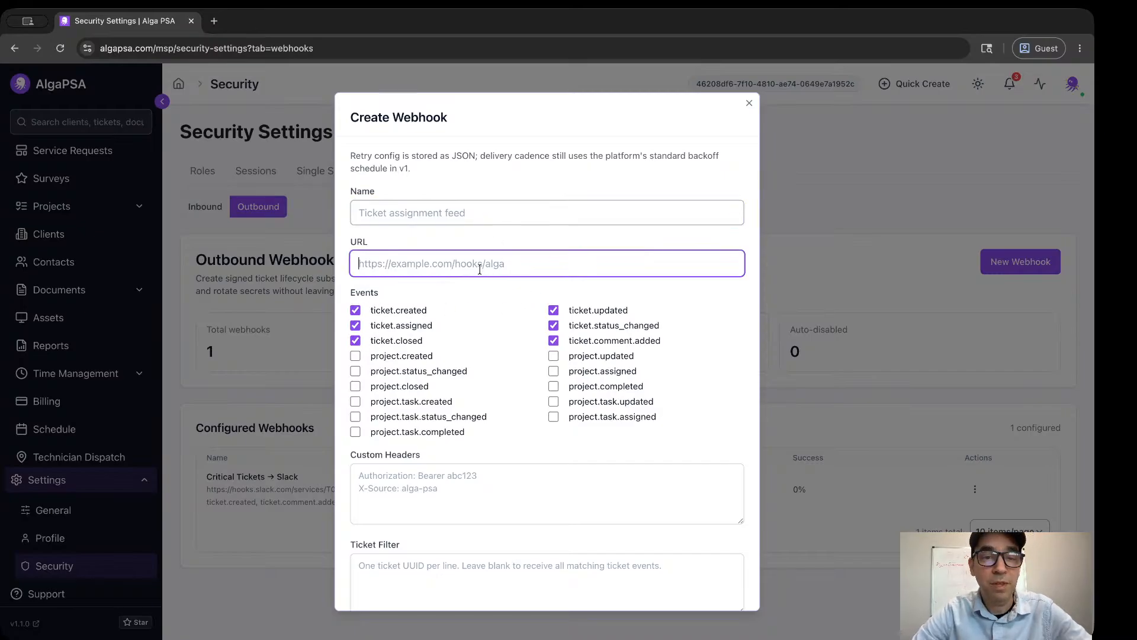
{"action": "scroll", "coordinate": [434, 423], "scroll_direction": "down", "scroll_amount": 5}
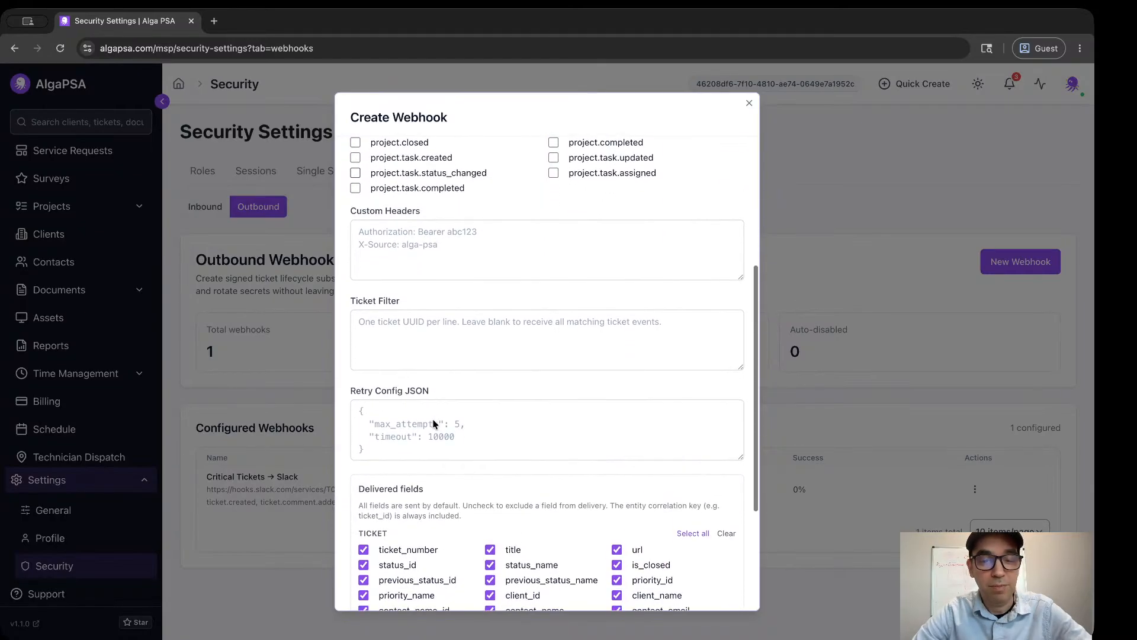
{"action": "scroll", "coordinate": [414, 438], "scroll_direction": "down", "scroll_amount": 3}
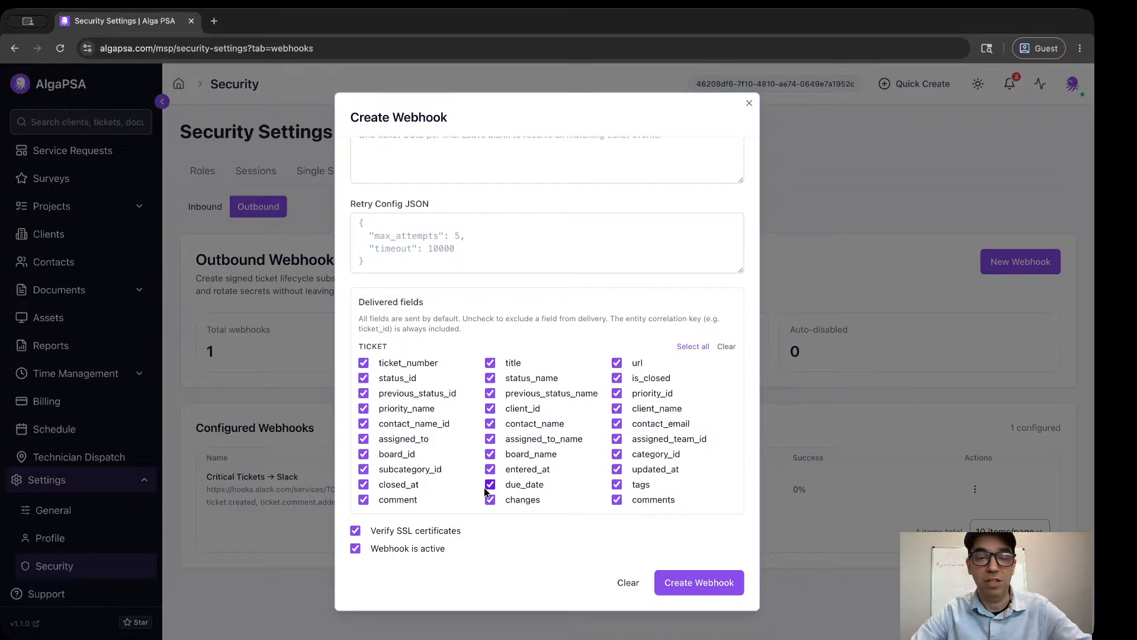
{"action": "left_click", "coordinate": [699, 582]}
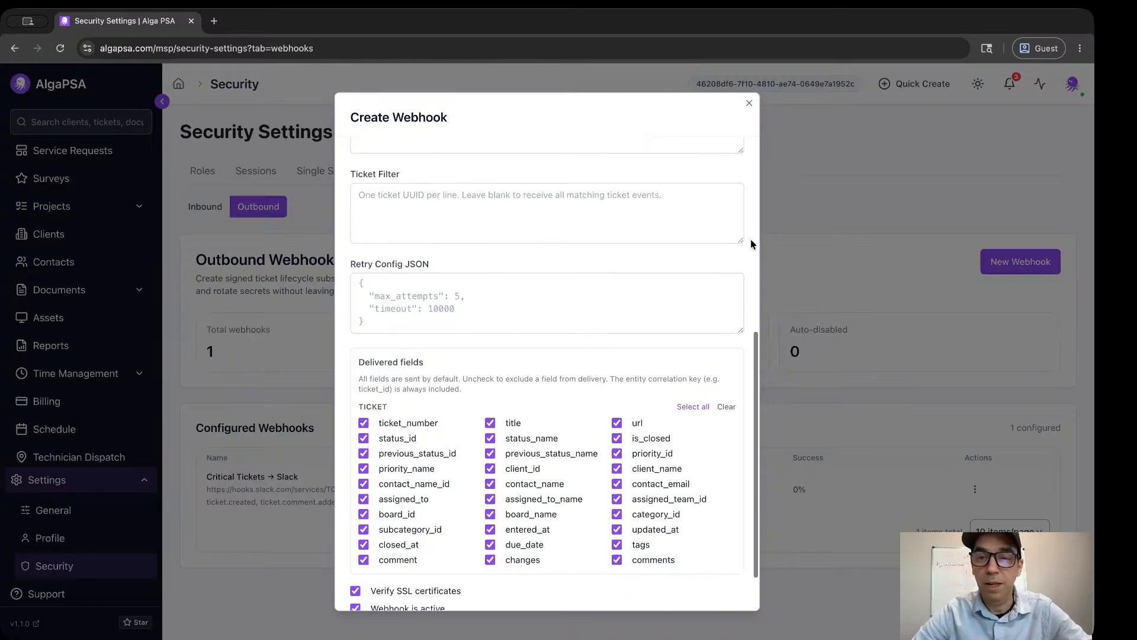
{"action": "left_click", "coordinate": [749, 105]}
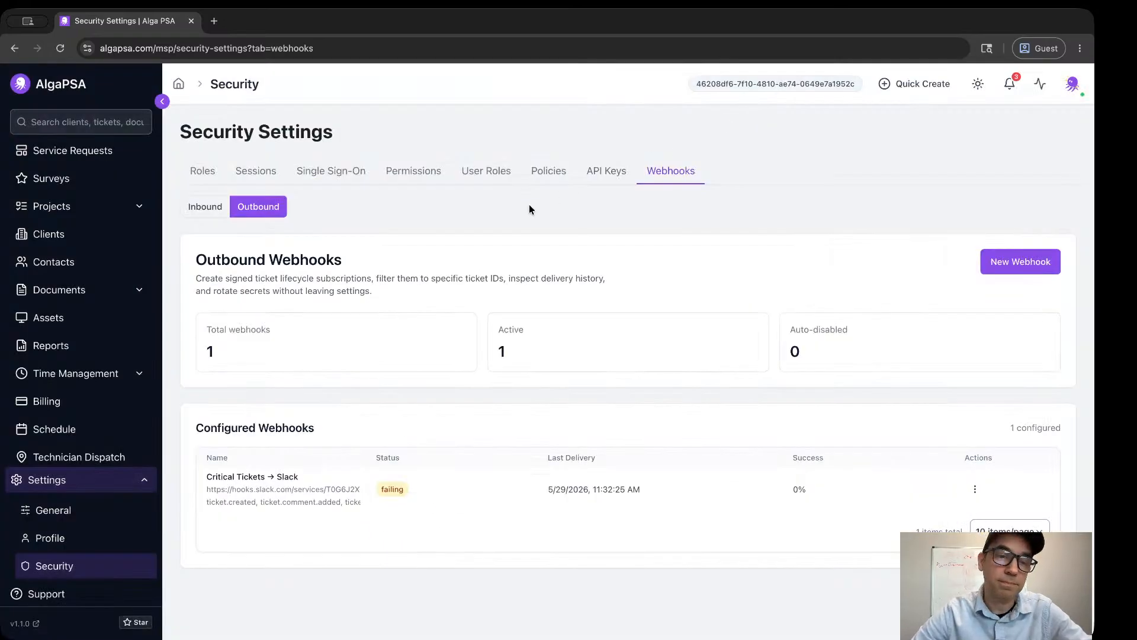
Start a new inbound webhook and look over its authentication, idempotency, active state and handler type settings.
{"action": "left_click", "coordinate": [189, 207]}
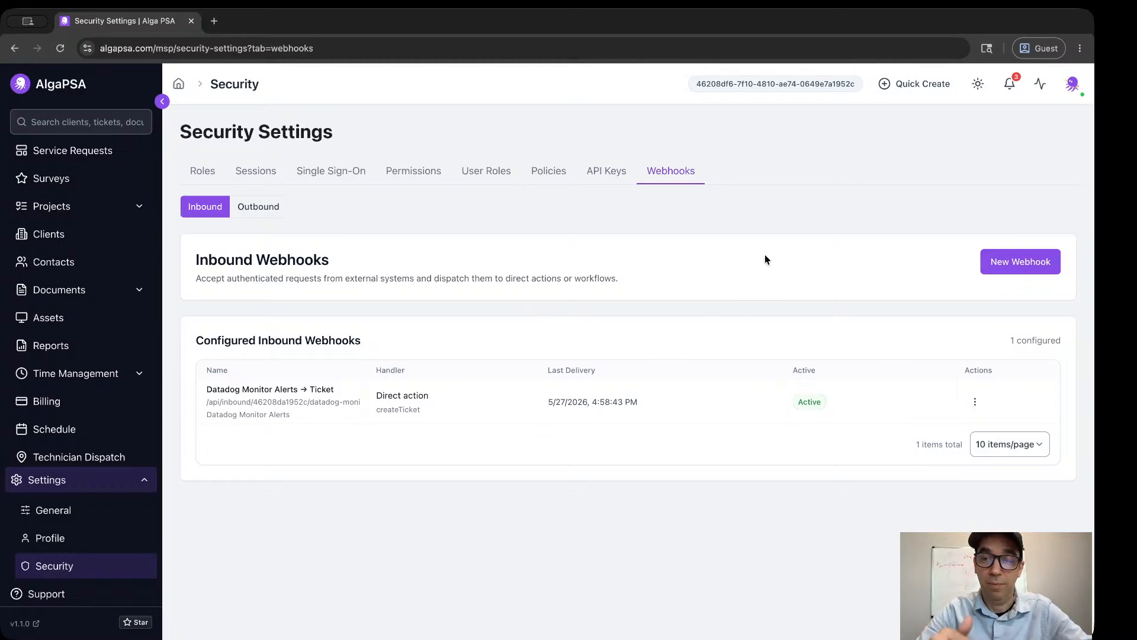
{"action": "left_click", "coordinate": [988, 268]}
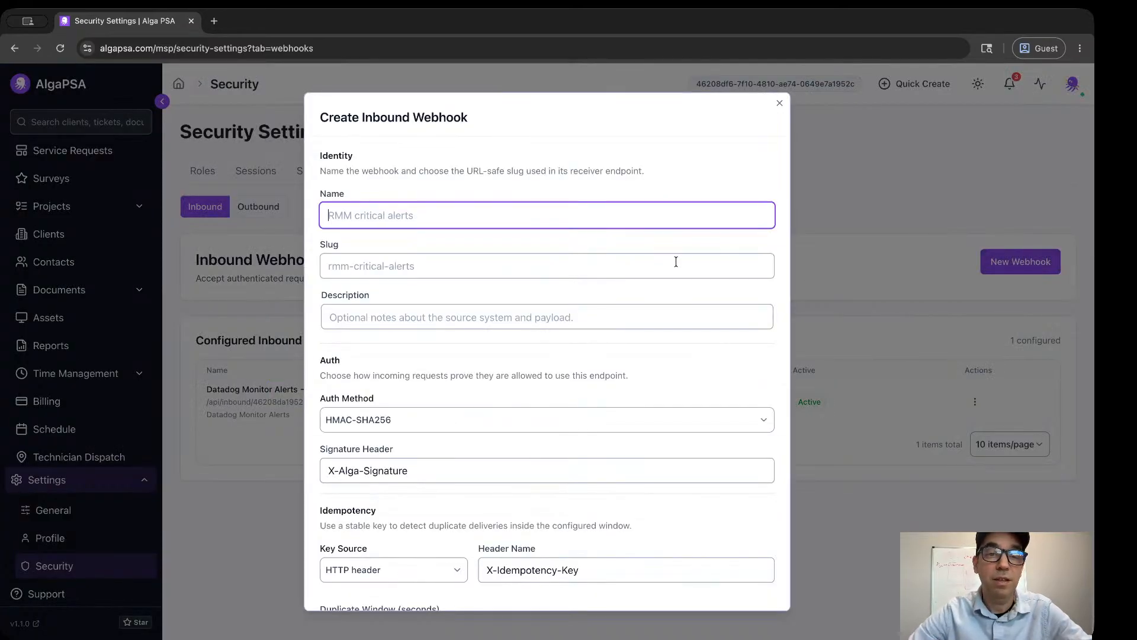
{"action": "scroll", "coordinate": [676, 261], "scroll_direction": "down", "scroll_amount": 5}
{"action": "scroll", "coordinate": [676, 260], "scroll_direction": "down", "scroll_amount": 4}
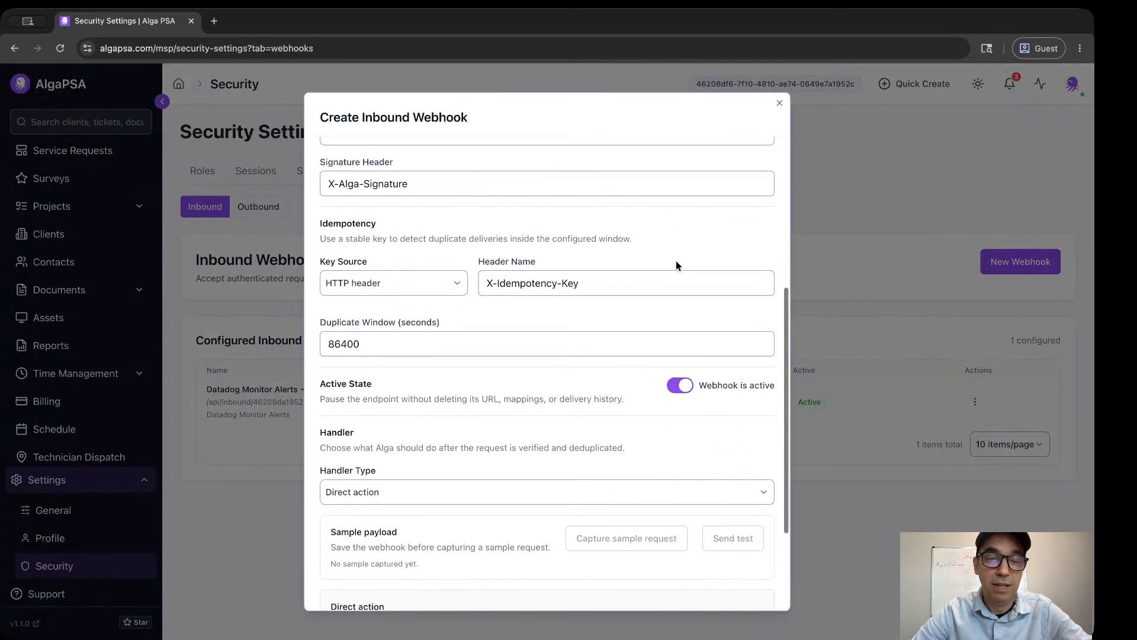
{"action": "scroll", "coordinate": [676, 261], "scroll_direction": "down", "scroll_amount": 1}
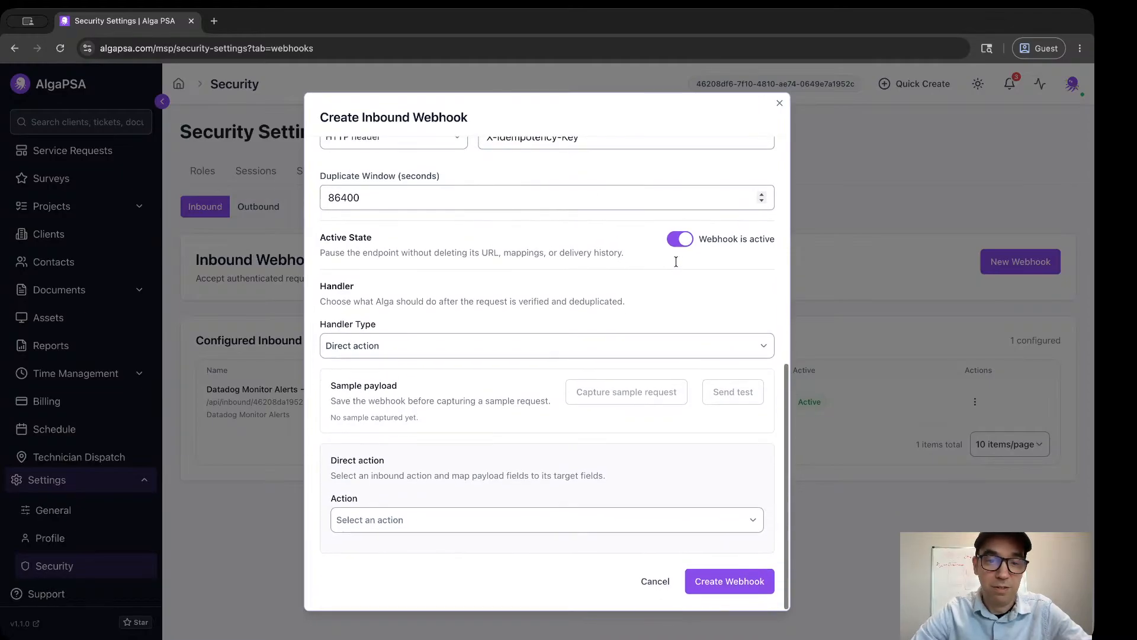
{"action": "scroll", "coordinate": [603, 303], "scroll_direction": "up", "scroll_amount": 7}
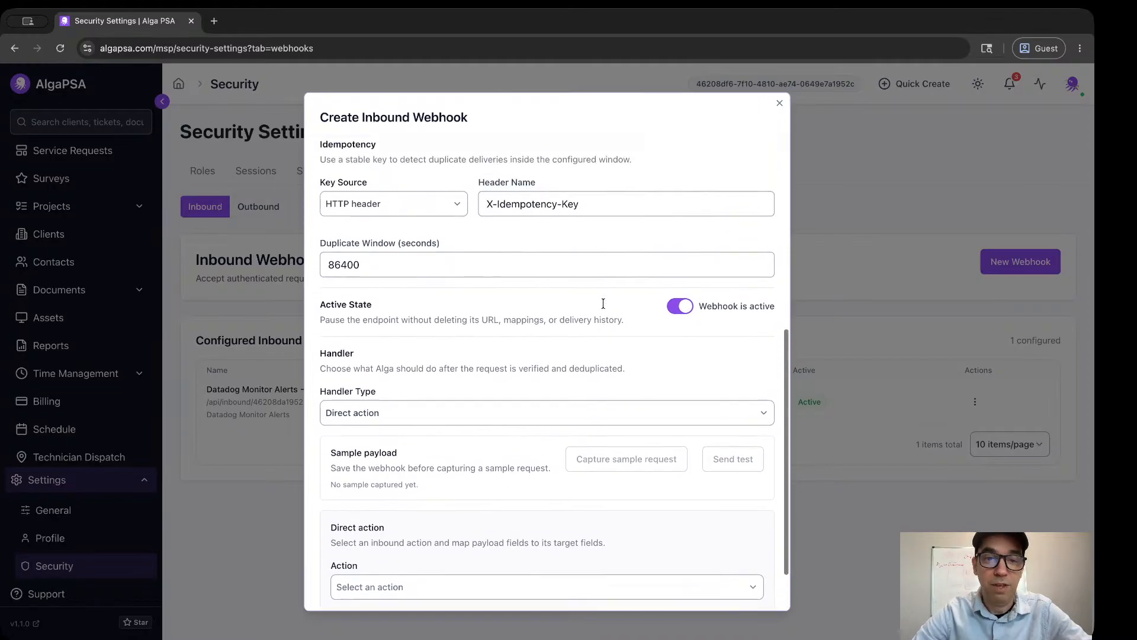
{"action": "scroll", "coordinate": [605, 308], "scroll_direction": "down", "scroll_amount": 6}
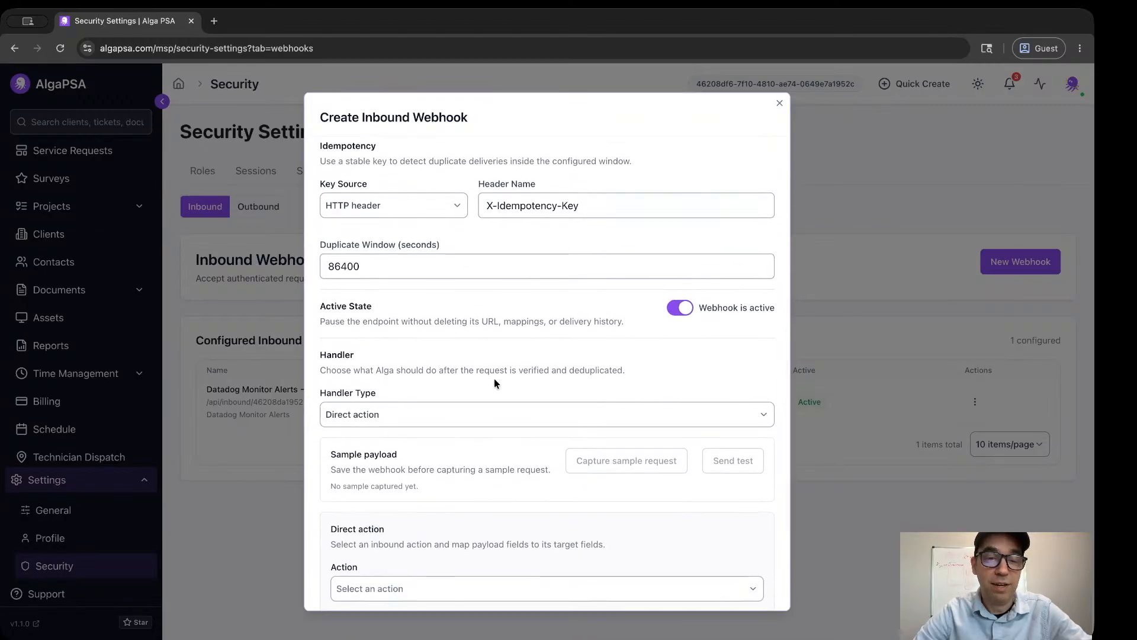
{"action": "left_click", "coordinate": [441, 412]}
{"action": "left_click", "coordinate": [441, 388]}
{"action": "scroll", "coordinate": [450, 415], "scroll_direction": "down", "scroll_amount": 2}
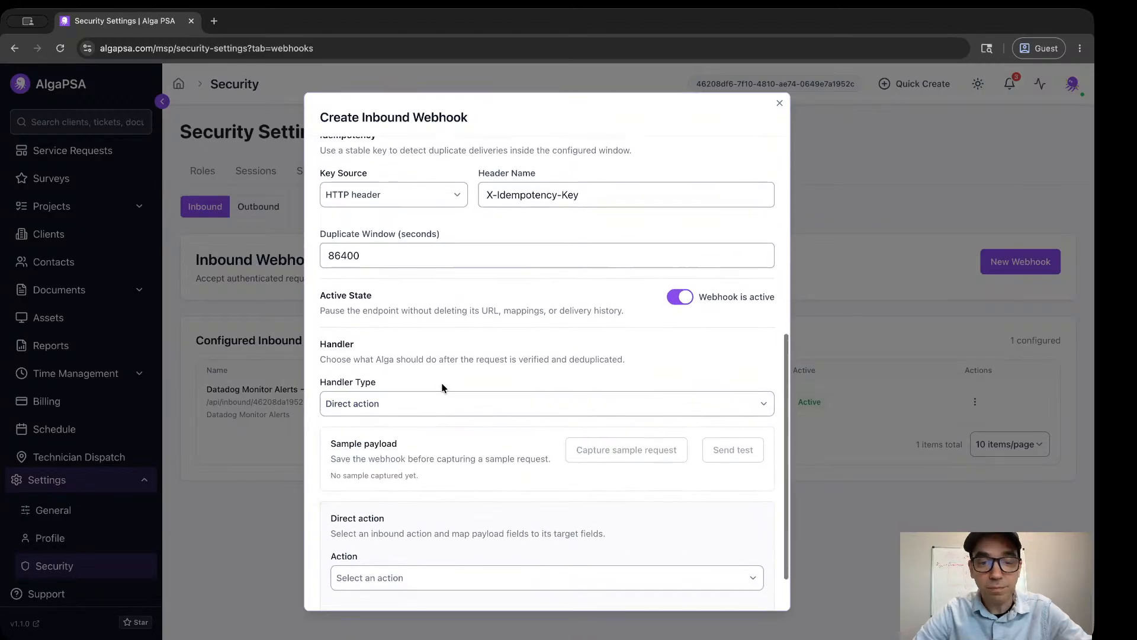
Choose "ticket: Add Ticket Comment by External ID" as the inbound webhook's direct action and review its target fields.
{"action": "left_click", "coordinate": [424, 521]}
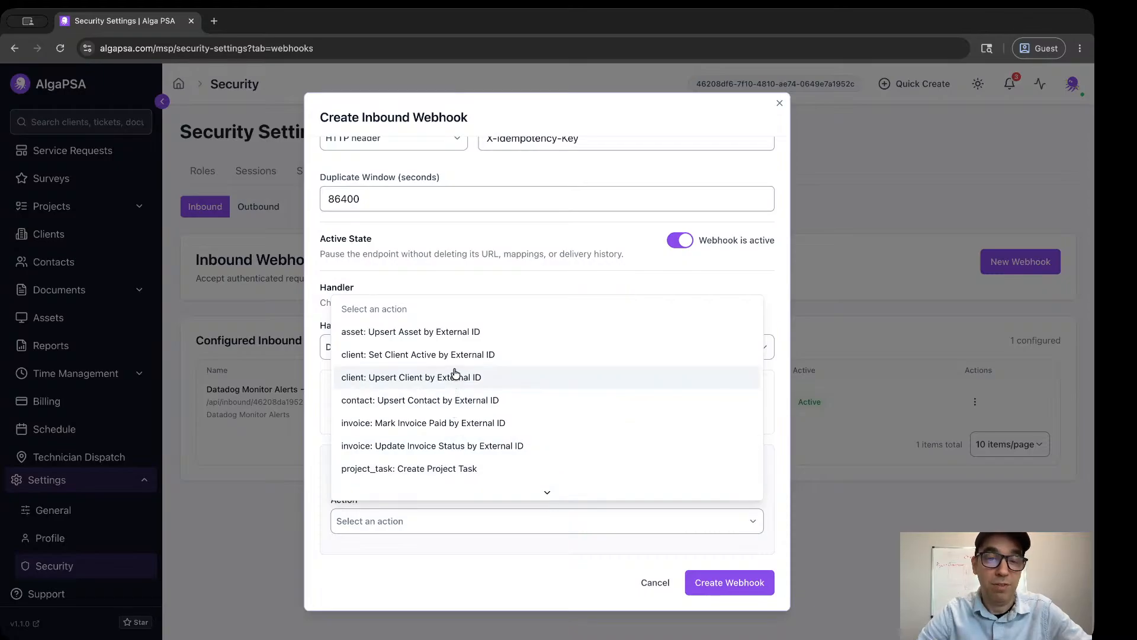
{"action": "scroll", "coordinate": [455, 373], "scroll_direction": "down", "scroll_amount": 3}
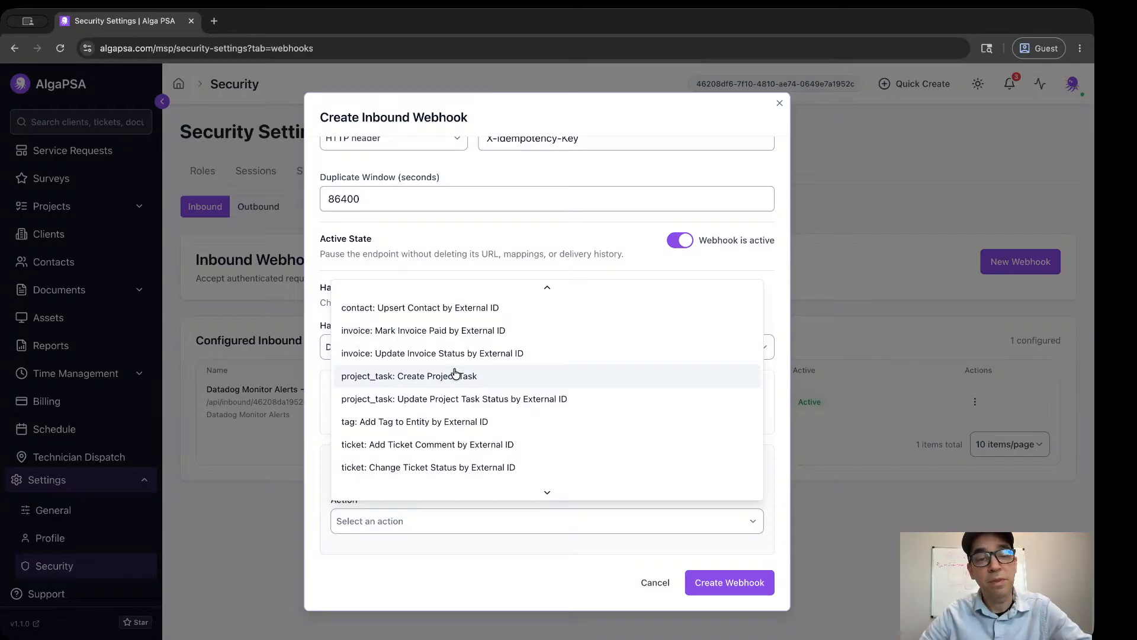
{"action": "scroll", "coordinate": [425, 408], "scroll_direction": "down", "scroll_amount": 2}
{"action": "left_click", "coordinate": [425, 402]}
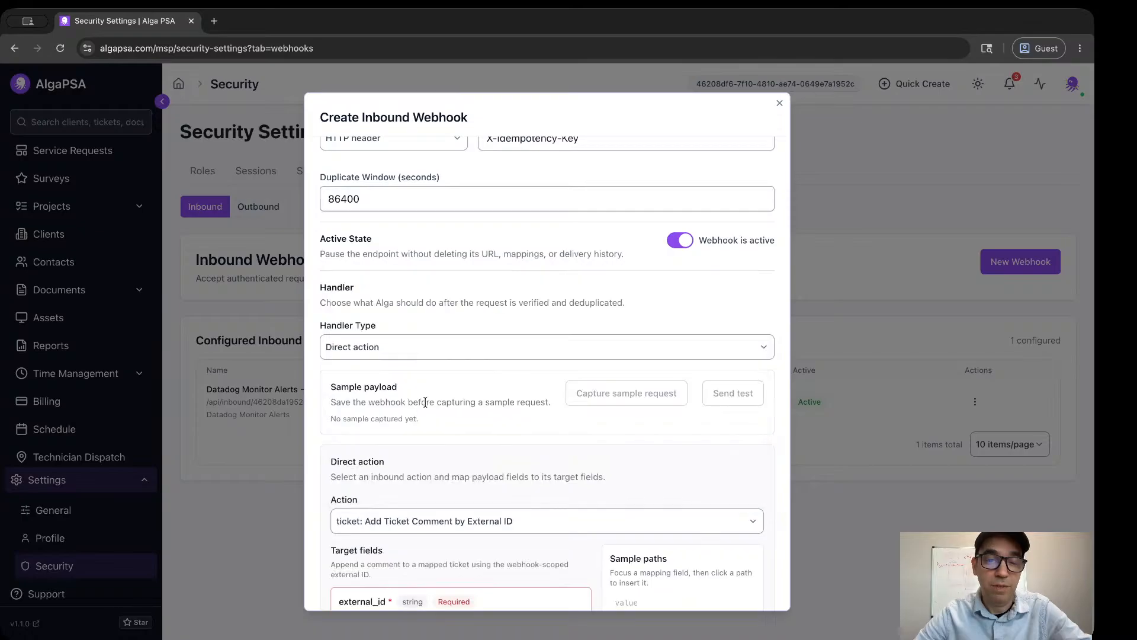
{"action": "scroll", "coordinate": [512, 375], "scroll_direction": "down", "scroll_amount": 5}
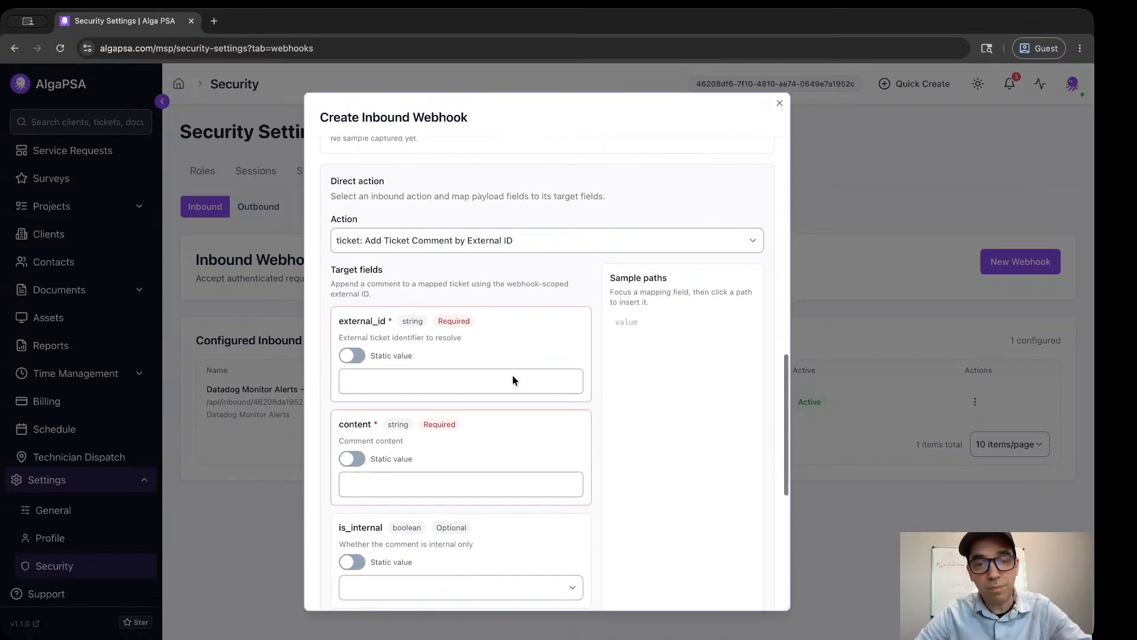
{"action": "scroll", "coordinate": [513, 375], "scroll_direction": "down", "scroll_amount": 1}
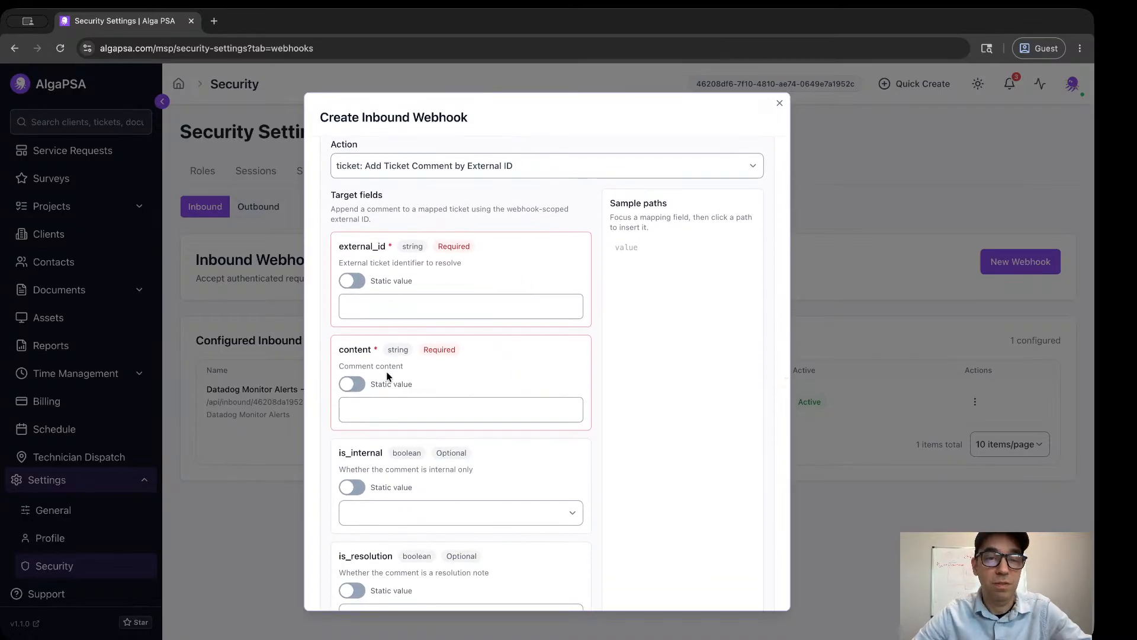
{"action": "scroll", "coordinate": [409, 312], "scroll_direction": "down", "scroll_amount": 5}
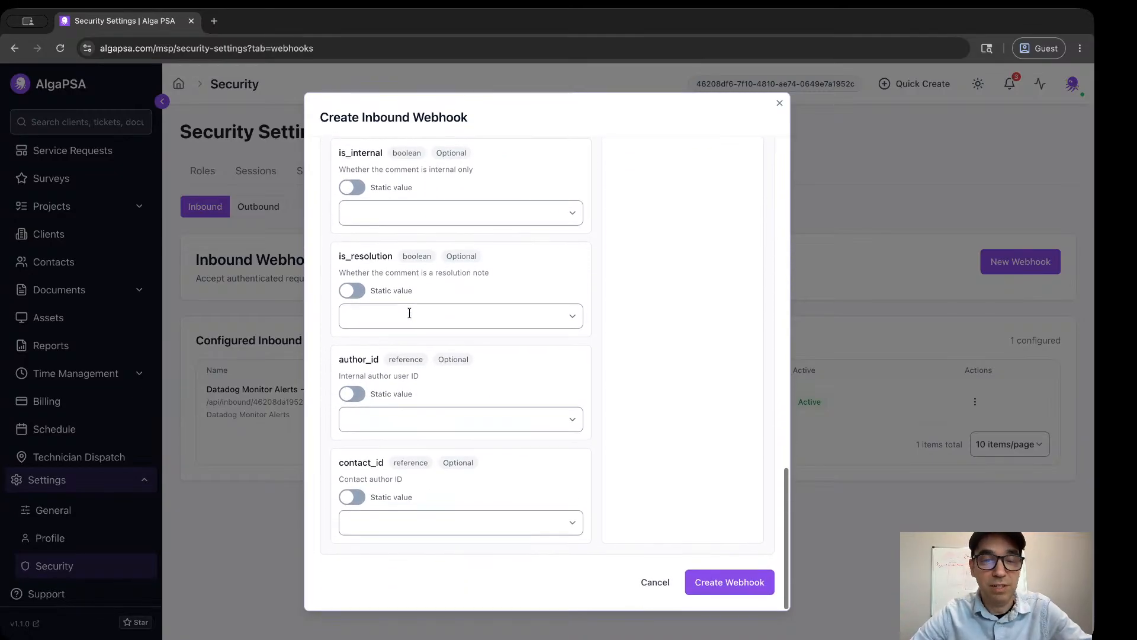
{"action": "scroll", "coordinate": [410, 313], "scroll_direction": "up", "scroll_amount": 4}
{"action": "scroll", "coordinate": [410, 317], "scroll_direction": "up", "scroll_amount": 3}
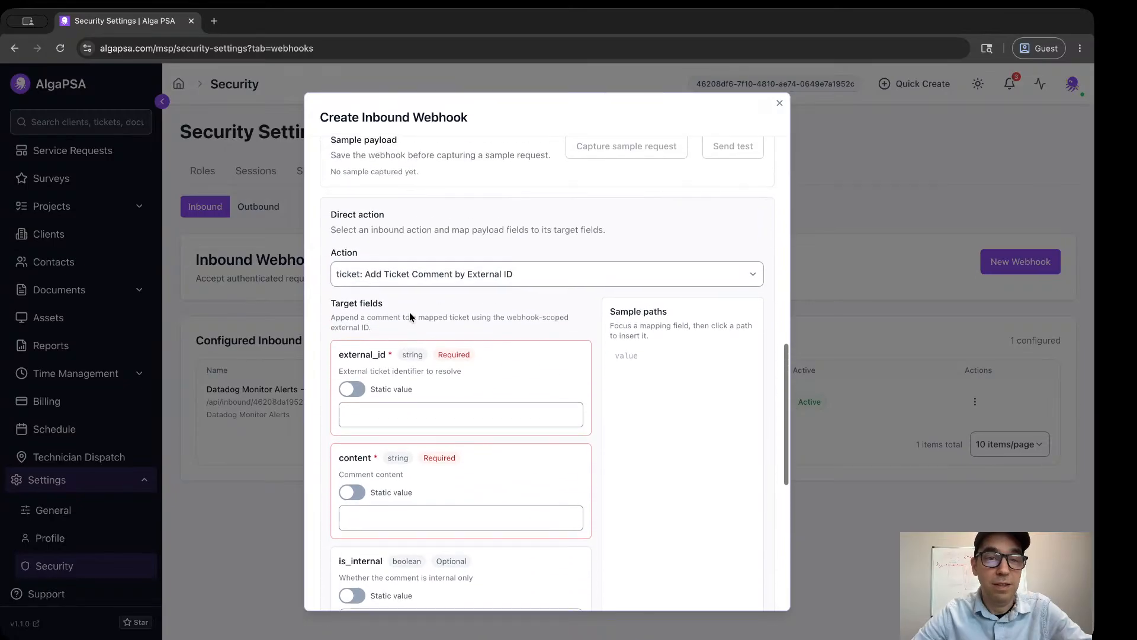
Change the direct action to "ticket: Create Ticket" and switch its title field to map from the payload.
{"action": "left_click", "coordinate": [417, 299]}
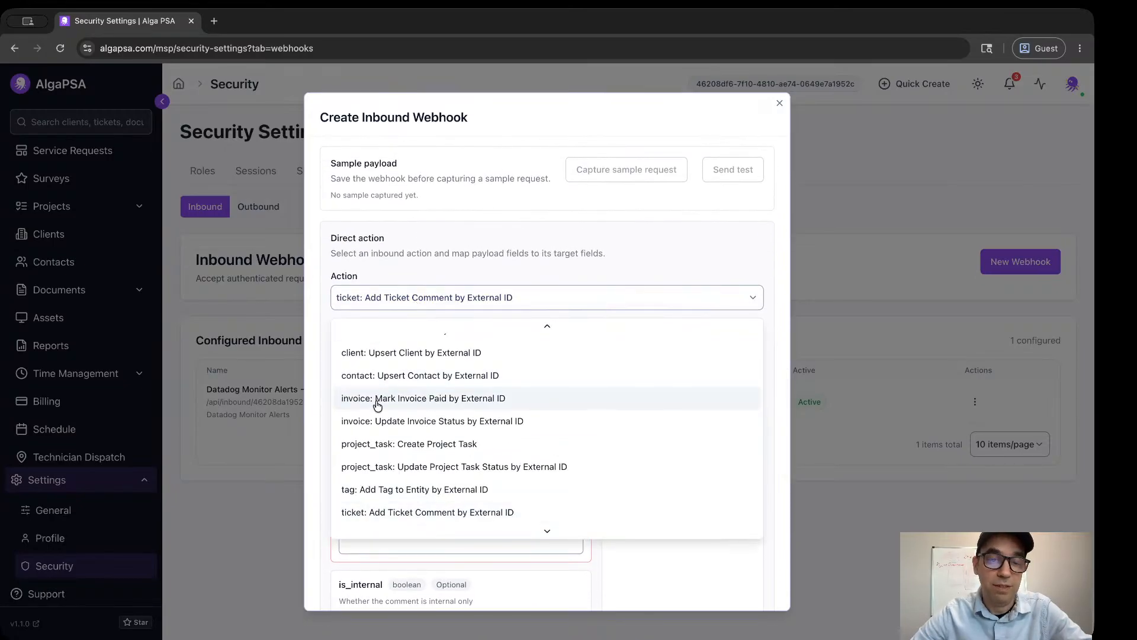
{"action": "scroll", "coordinate": [376, 453], "scroll_direction": "down", "scroll_amount": 1}
{"action": "scroll", "coordinate": [393, 522], "scroll_direction": "down", "scroll_amount": 1}
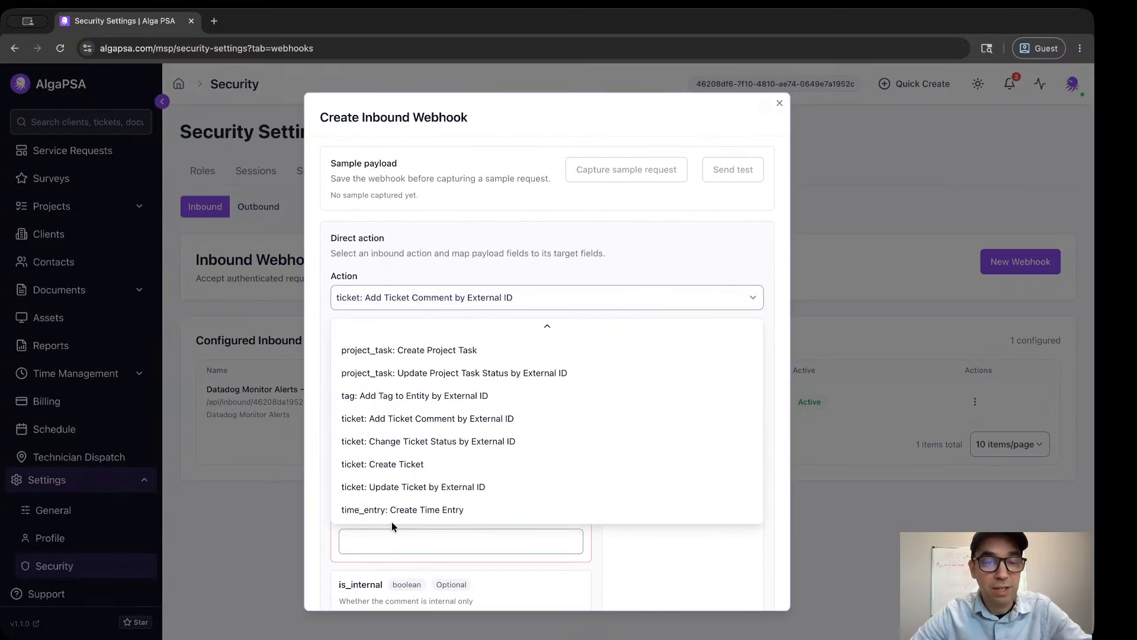
{"action": "left_click", "coordinate": [399, 465]}
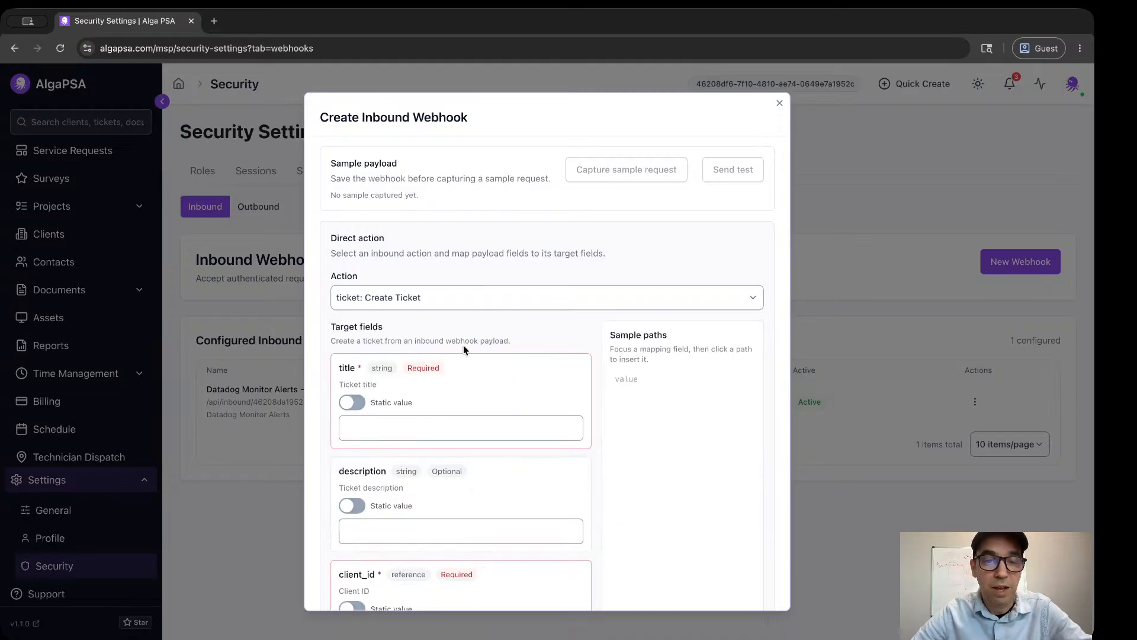
{"action": "scroll", "coordinate": [463, 343], "scroll_direction": "down", "scroll_amount": 1}
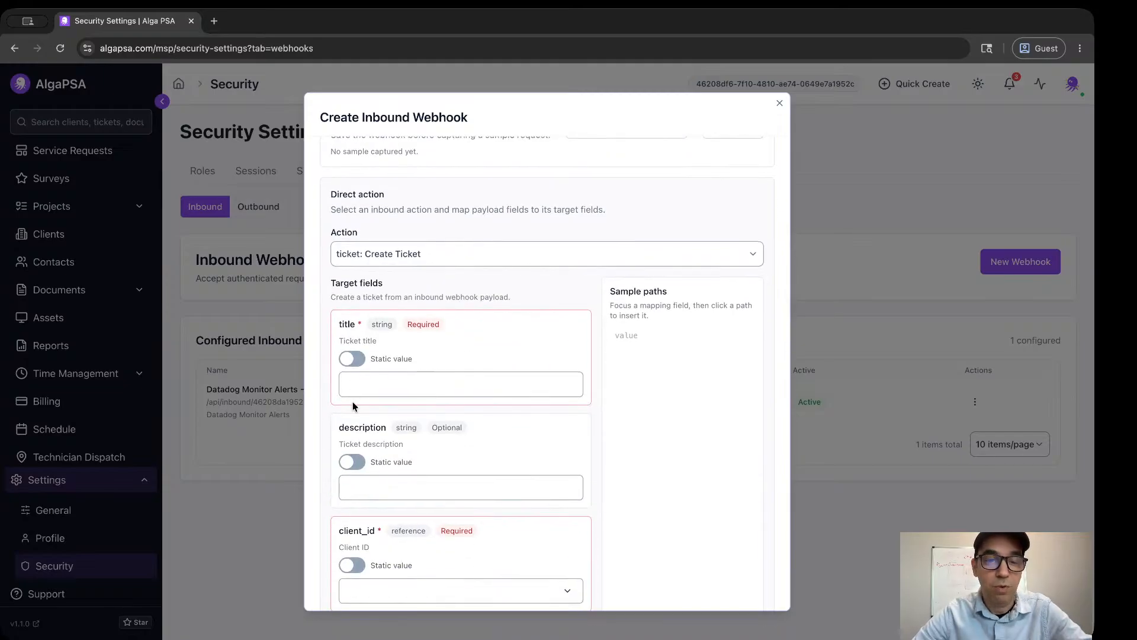
{"action": "scroll", "coordinate": [385, 334], "scroll_direction": "down", "scroll_amount": 1}
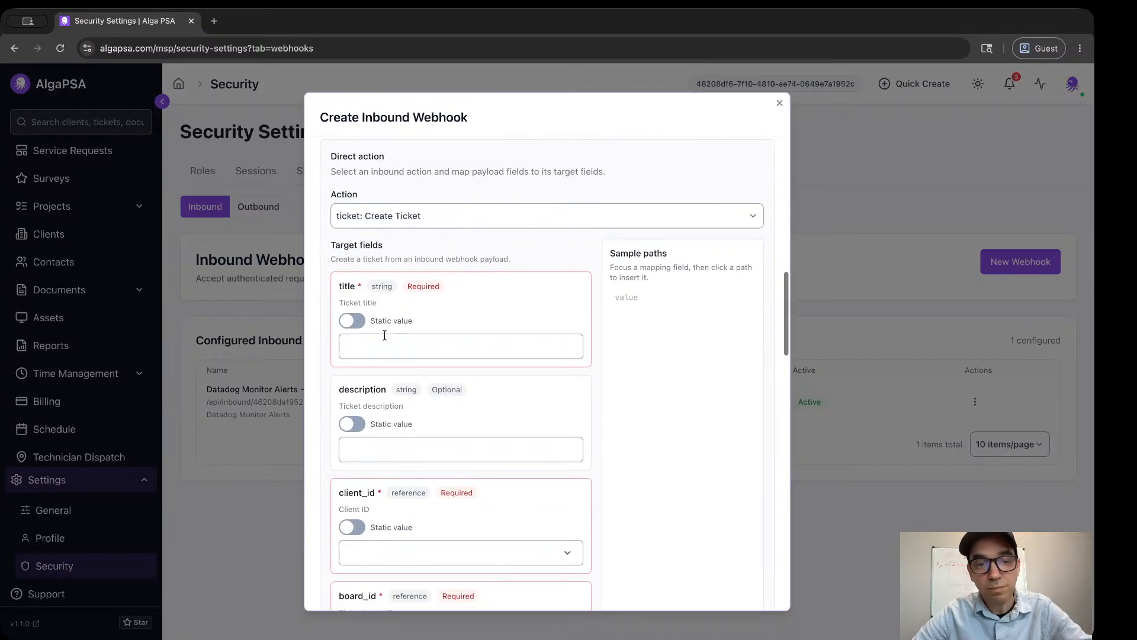
{"action": "left_click", "coordinate": [355, 325]}
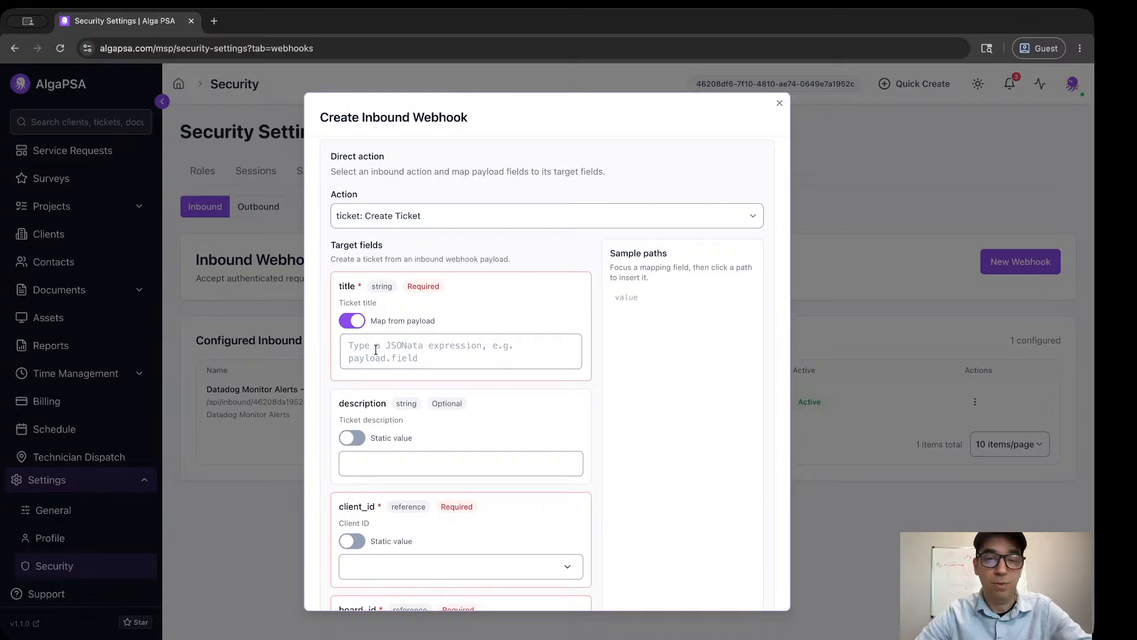
Examine the Create Ticket target fields and the inbound webhook's authentication, idempotency and handler settings.
{"action": "scroll", "coordinate": [448, 352], "scroll_direction": "down", "scroll_amount": 5}
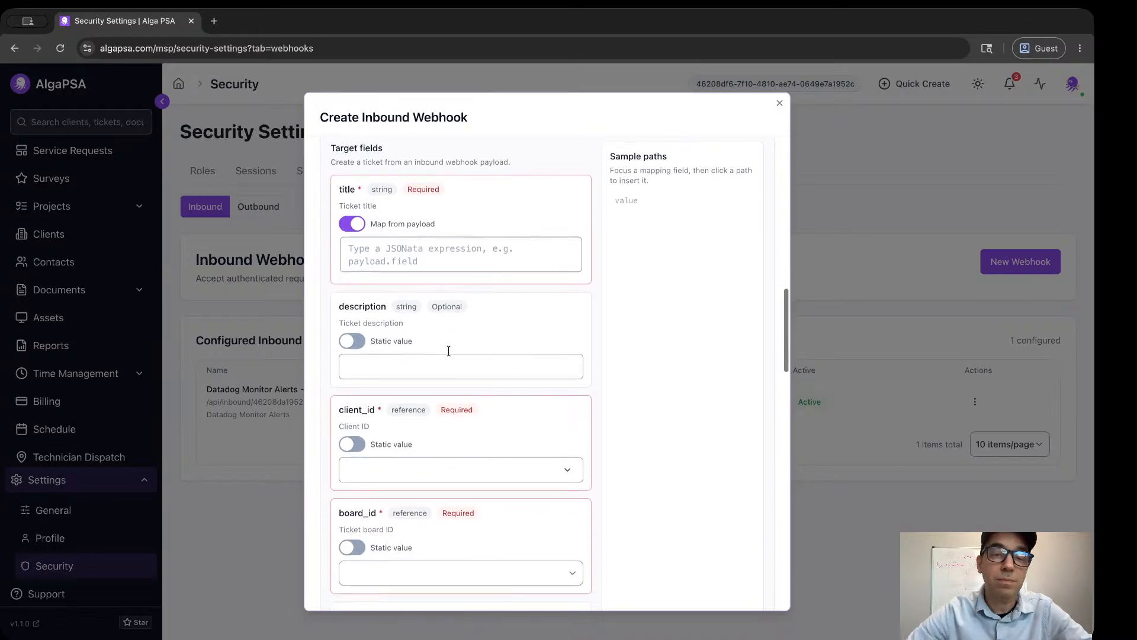
{"action": "scroll", "coordinate": [448, 350], "scroll_direction": "up", "scroll_amount": 5}
{"action": "scroll", "coordinate": [448, 351], "scroll_direction": "down", "scroll_amount": 10}
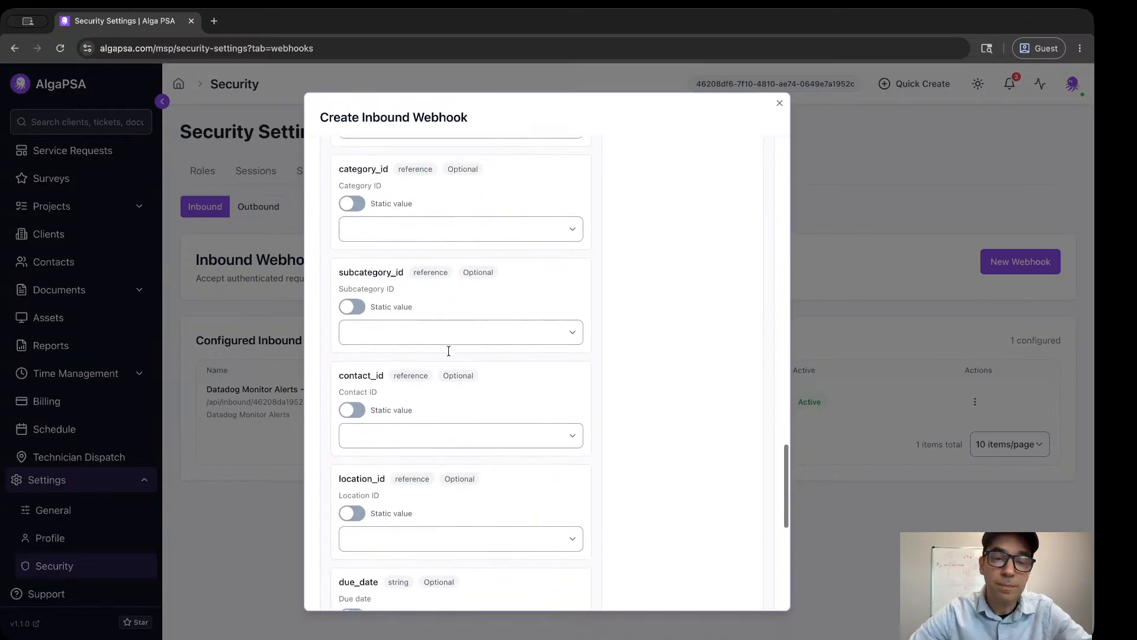
{"action": "scroll", "coordinate": [448, 351], "scroll_direction": "up", "scroll_amount": 4}
{"action": "scroll", "coordinate": [448, 351], "scroll_direction": "up", "scroll_amount": 10}
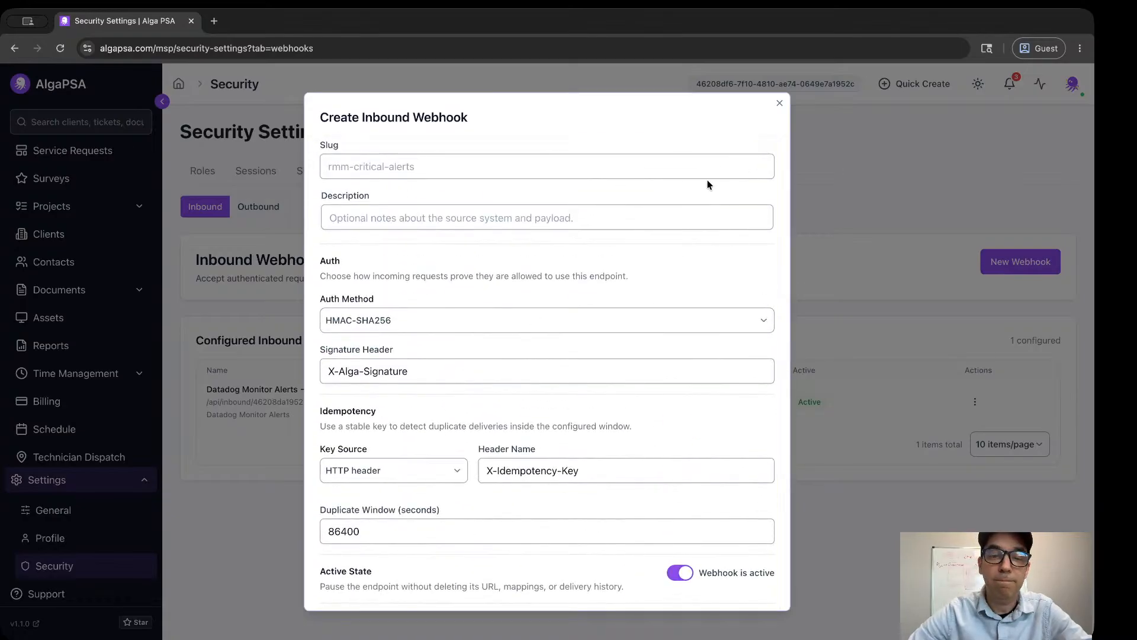
{"action": "scroll", "coordinate": [748, 141], "scroll_direction": "down", "scroll_amount": 1}
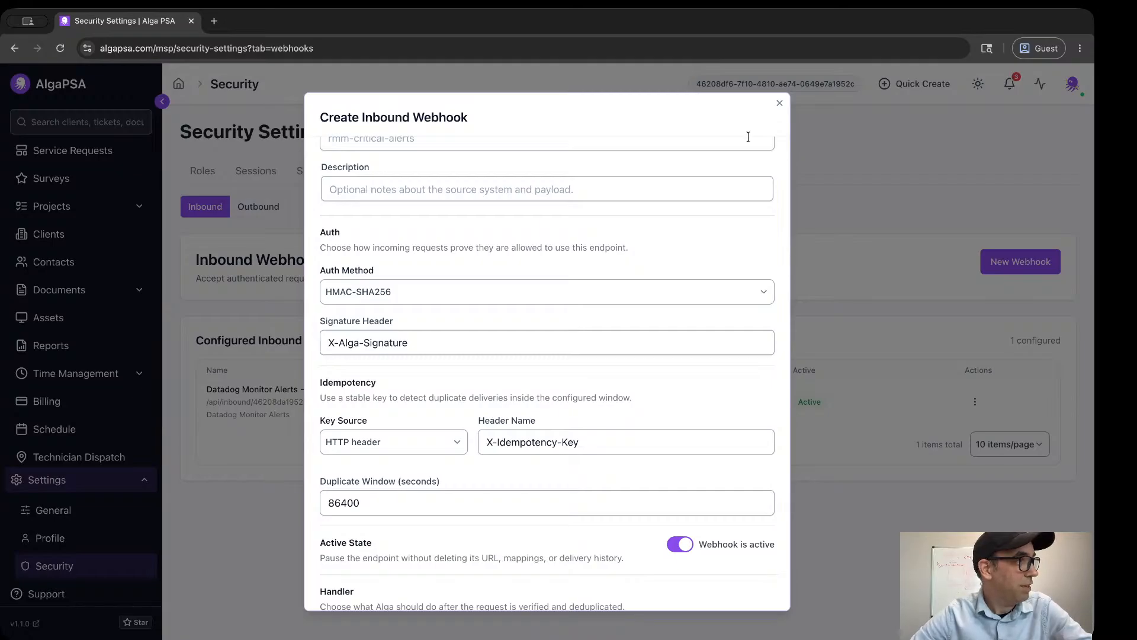
{"action": "scroll", "coordinate": [693, 170], "scroll_direction": "down", "scroll_amount": 6}
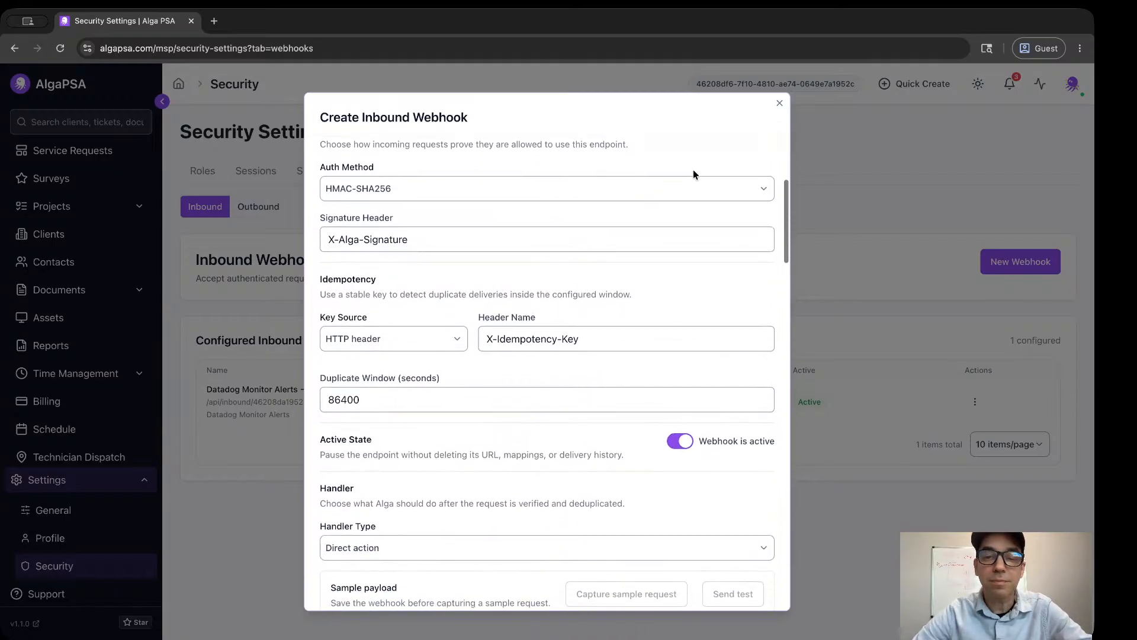
{"action": "scroll", "coordinate": [695, 175], "scroll_direction": "down", "scroll_amount": 15}
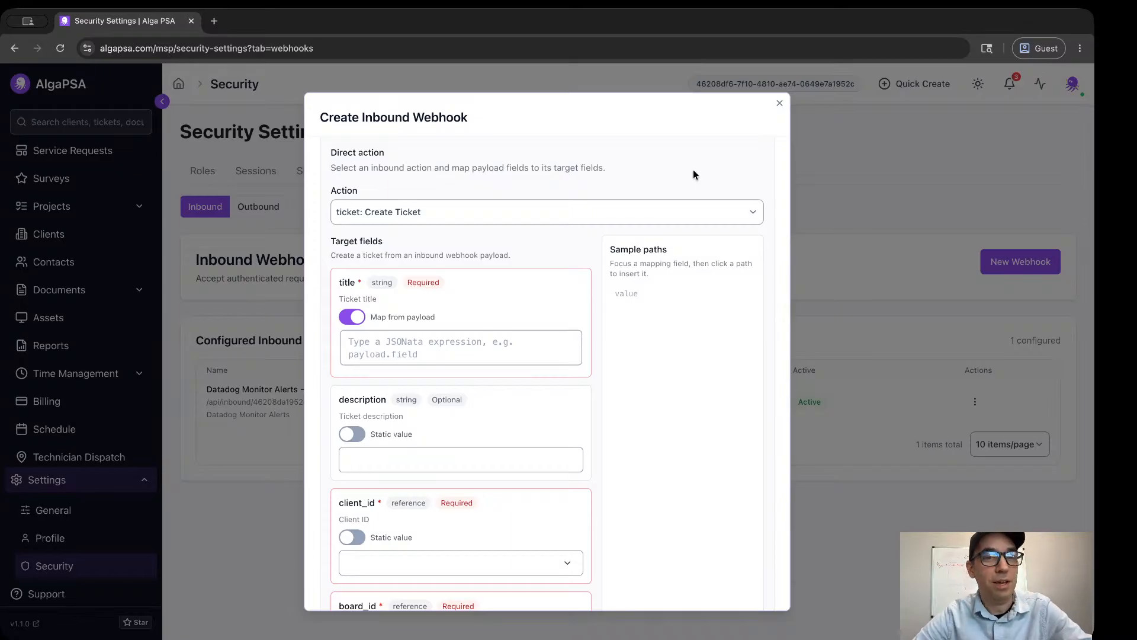
{"action": "scroll", "coordinate": [693, 169], "scroll_direction": "down", "scroll_amount": 5}
{"action": "scroll", "coordinate": [693, 169], "scroll_direction": "up", "scroll_amount": 7}
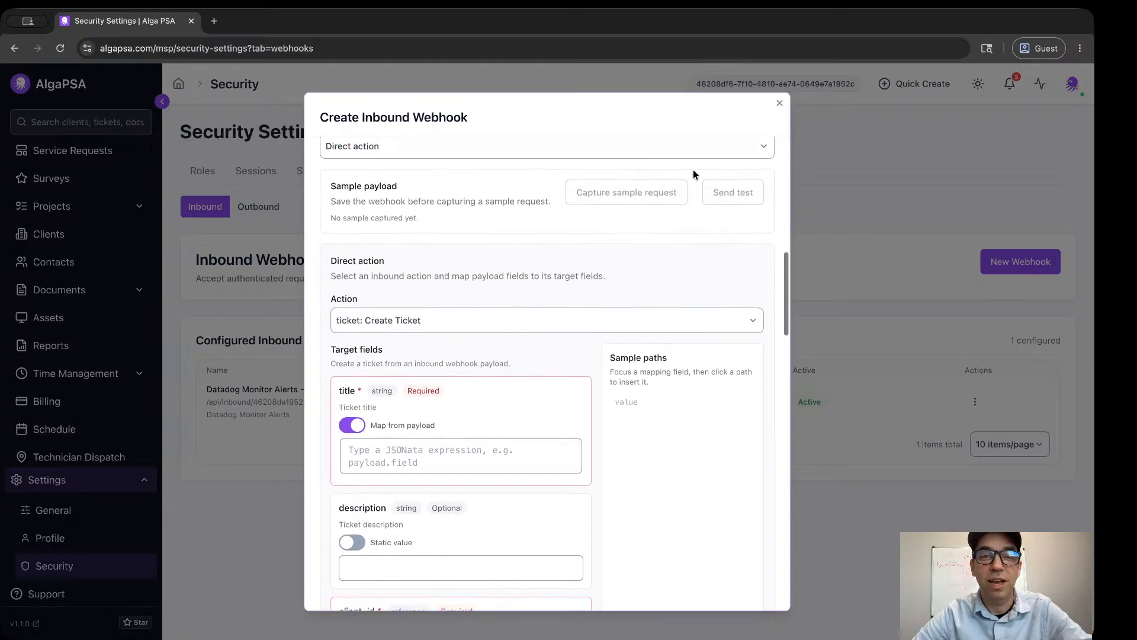
{"action": "scroll", "coordinate": [693, 169], "scroll_direction": "up", "scroll_amount": 3}
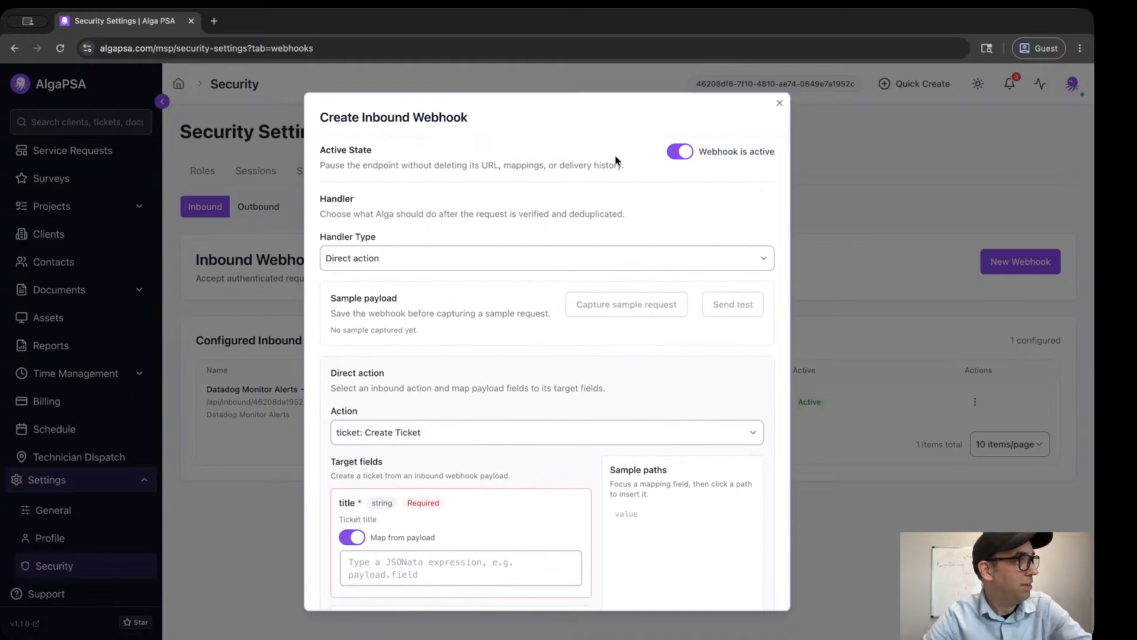
{"action": "scroll", "coordinate": [602, 258], "scroll_direction": "down", "scroll_amount": 20}
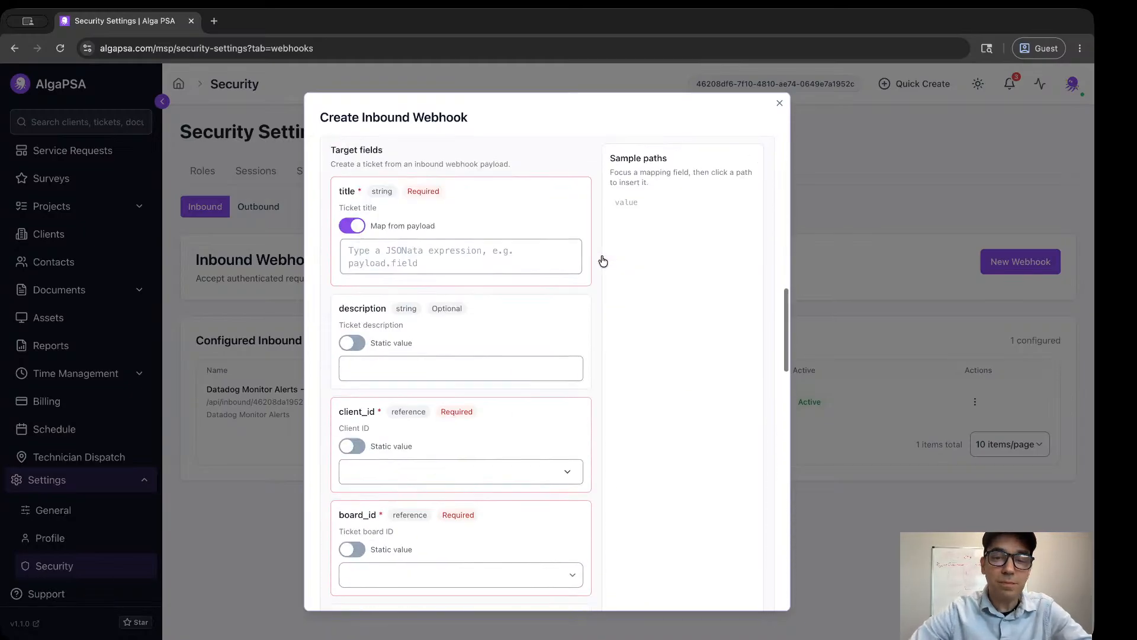
{"action": "scroll", "coordinate": [602, 259], "scroll_direction": "down", "scroll_amount": 5}
{"action": "scroll", "coordinate": [602, 259], "scroll_direction": "up", "scroll_amount": 20}
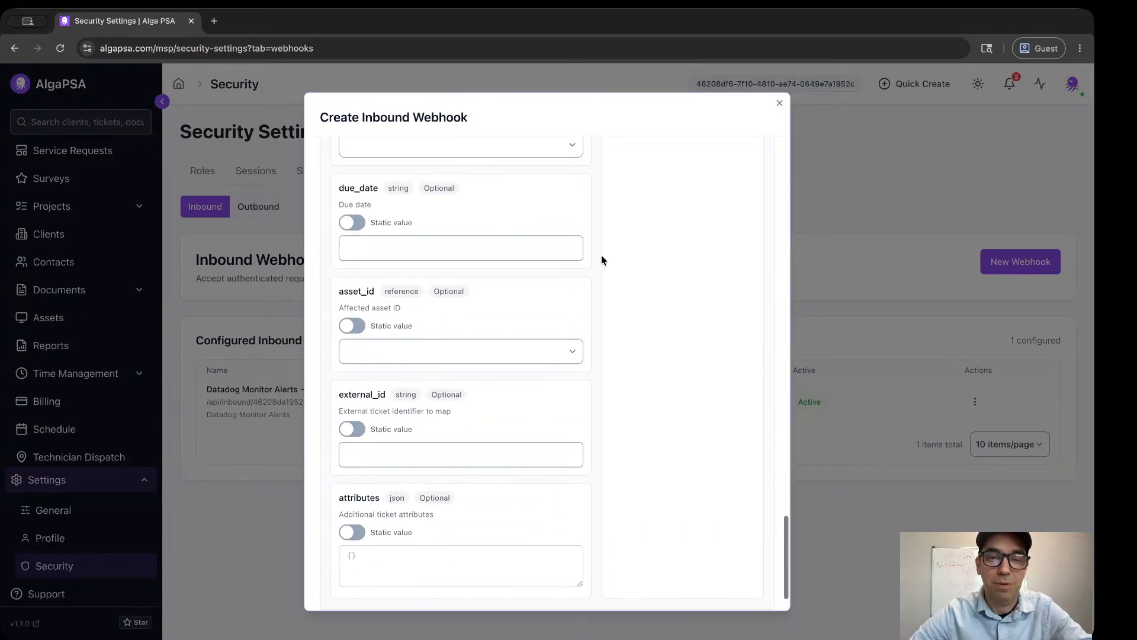
{"action": "scroll", "coordinate": [602, 254], "scroll_direction": "up", "scroll_amount": 4}
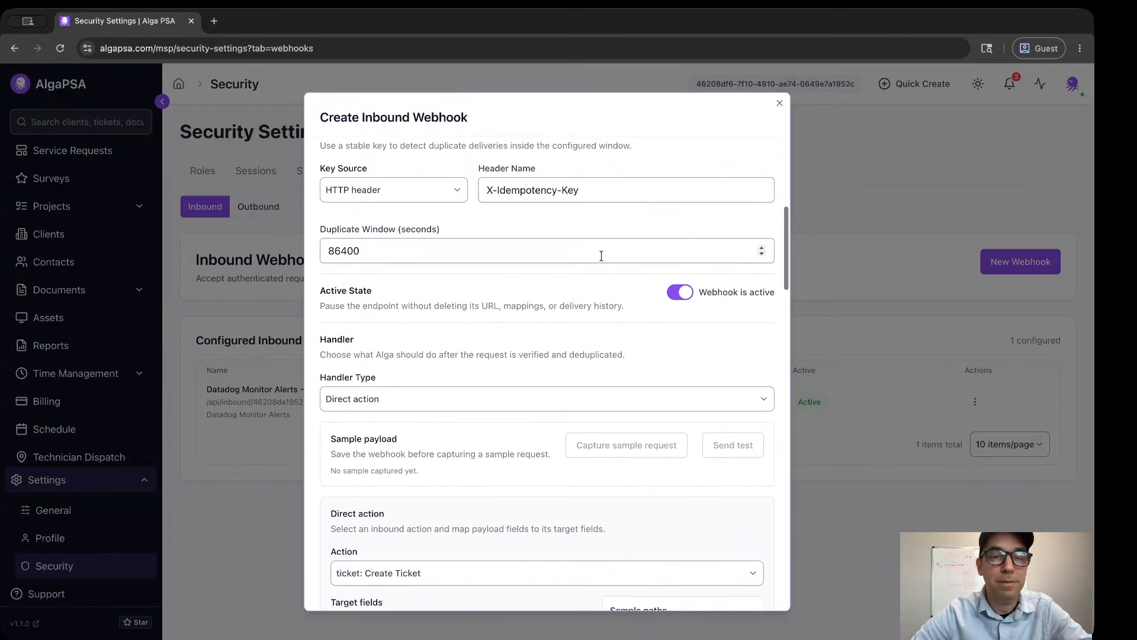
Switch the inbound webhook's handler type to Workflow, select Test Workflow and view its input envelope.
{"action": "left_click", "coordinate": [348, 400]}
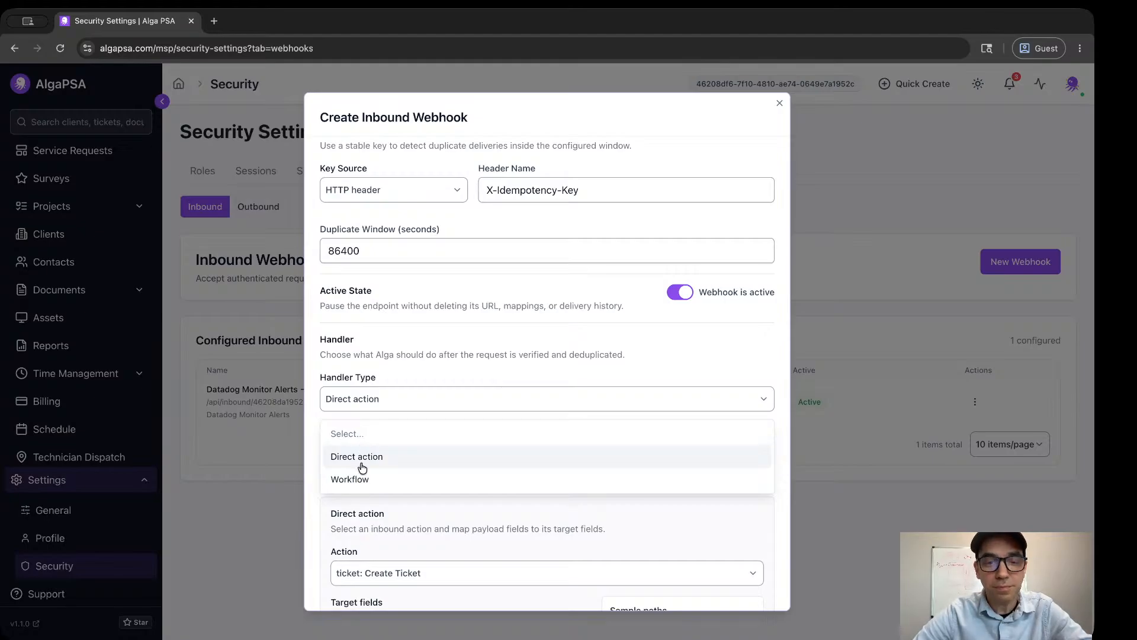
{"action": "left_click", "coordinate": [362, 490]}
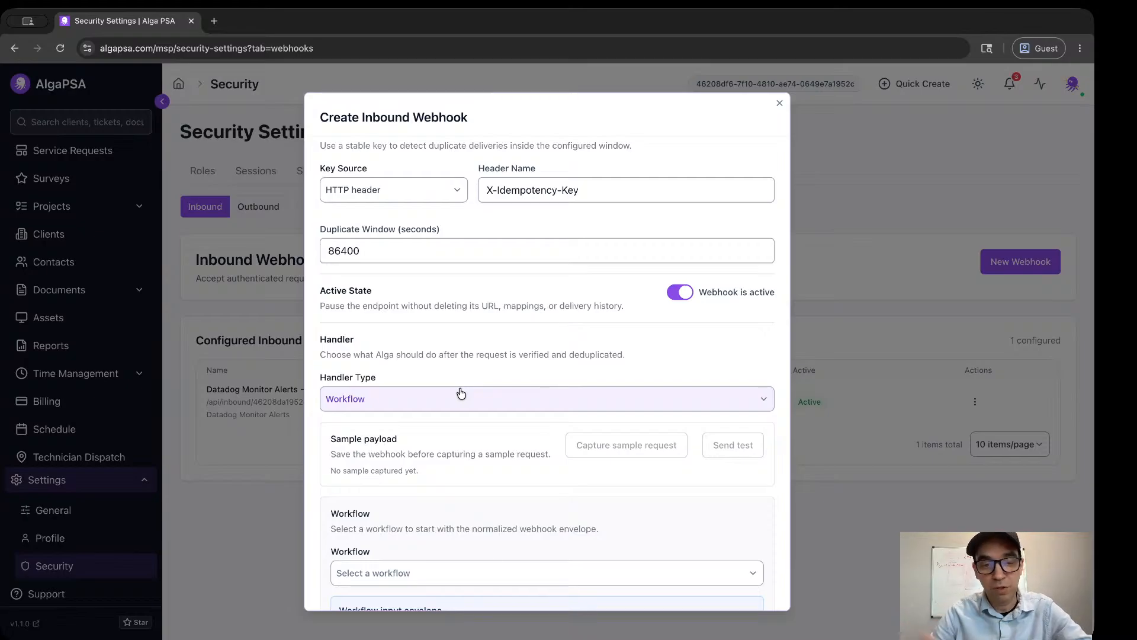
{"action": "left_click", "coordinate": [382, 565]}
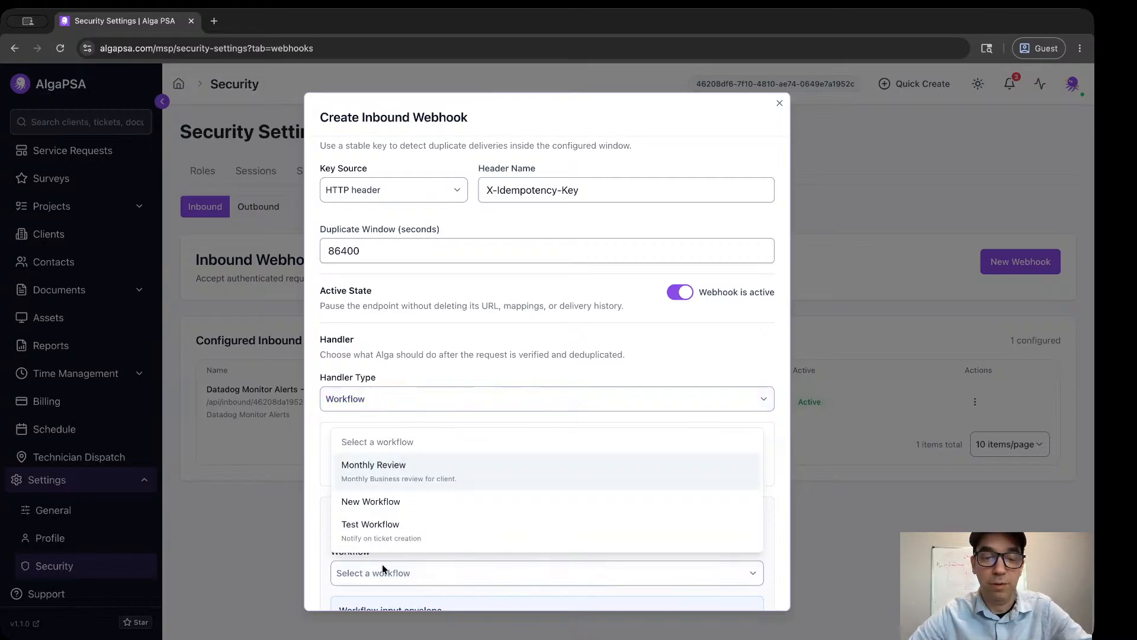
{"action": "left_click", "coordinate": [392, 529]}
{"action": "scroll", "coordinate": [363, 563], "scroll_direction": "down", "scroll_amount": 5}
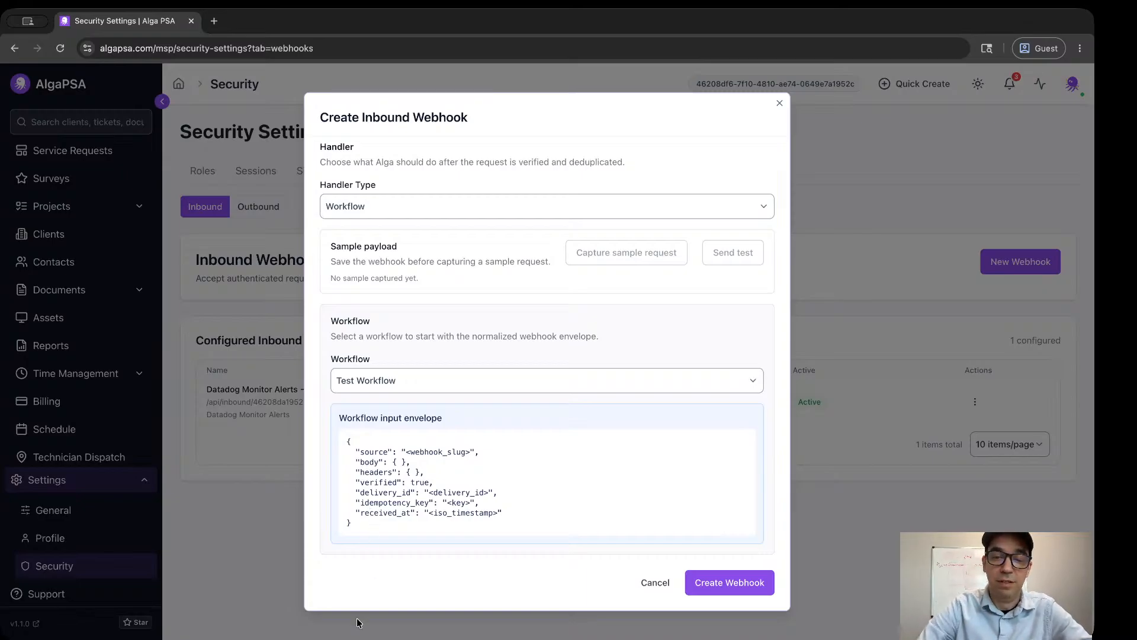
Discard the new inbound webhook and view the print, import and export options of the Tickets list.
{"action": "left_click", "coordinate": [651, 584]}
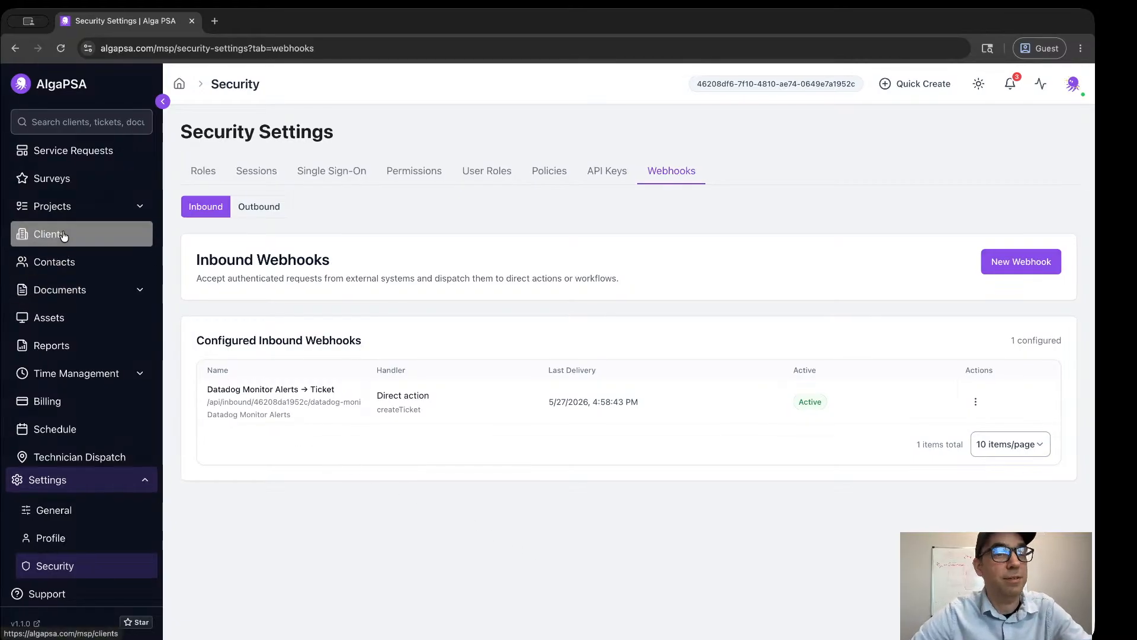
{"action": "scroll", "coordinate": [69, 179], "scroll_direction": "up", "scroll_amount": 1}
{"action": "scroll", "coordinate": [69, 179], "scroll_direction": "up", "scroll_amount": 2}
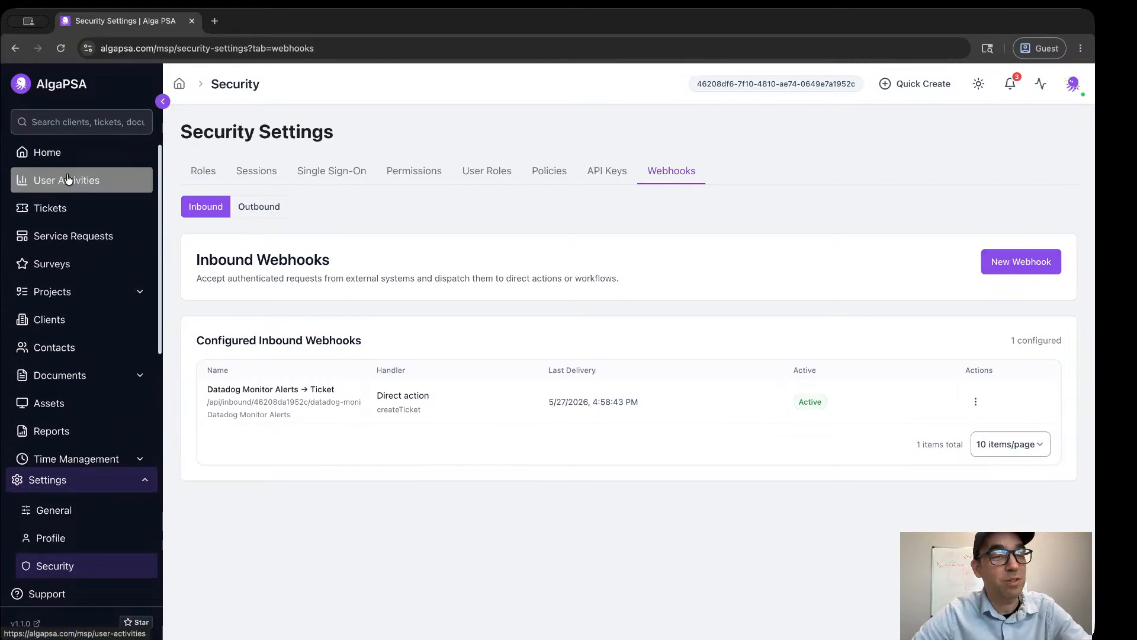
{"action": "left_click", "coordinate": [70, 212]}
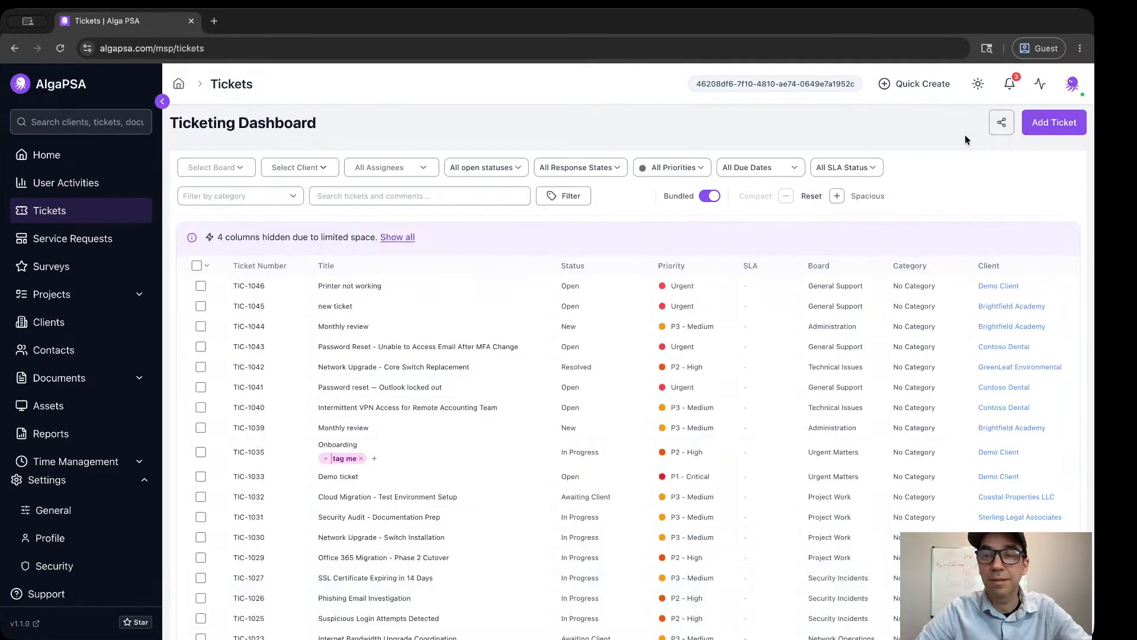
{"action": "left_click", "coordinate": [1003, 125]}
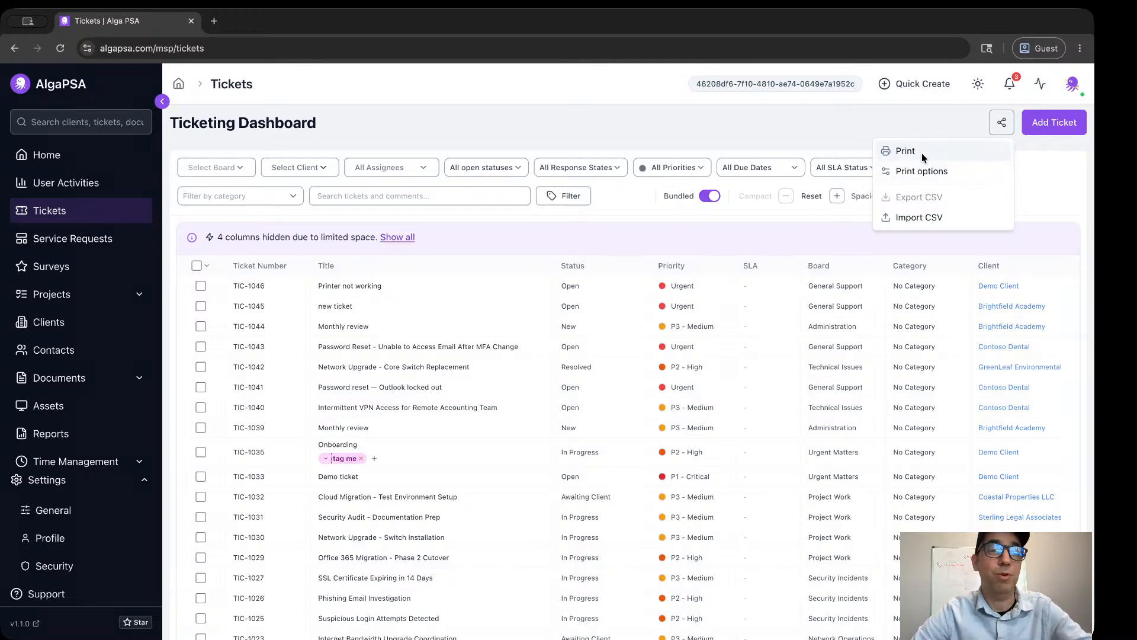
{"action": "left_click", "coordinate": [1047, 169]}
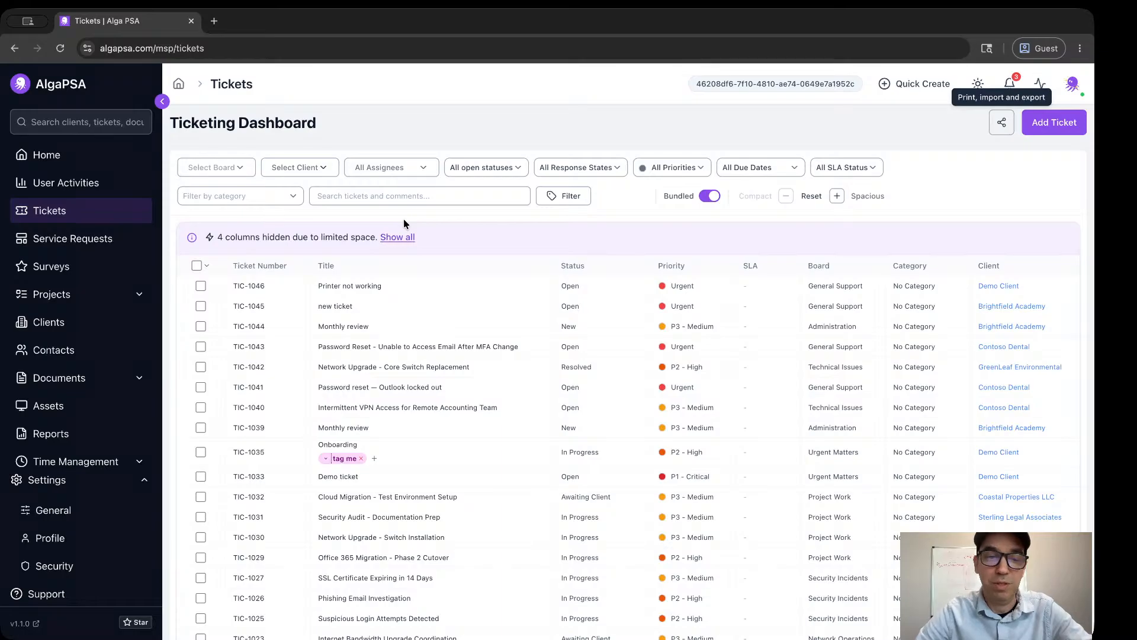
Open User Activities and review the grouped All Activities list with its type, ticket, task and due date filters.
{"action": "left_click", "coordinate": [49, 182]}
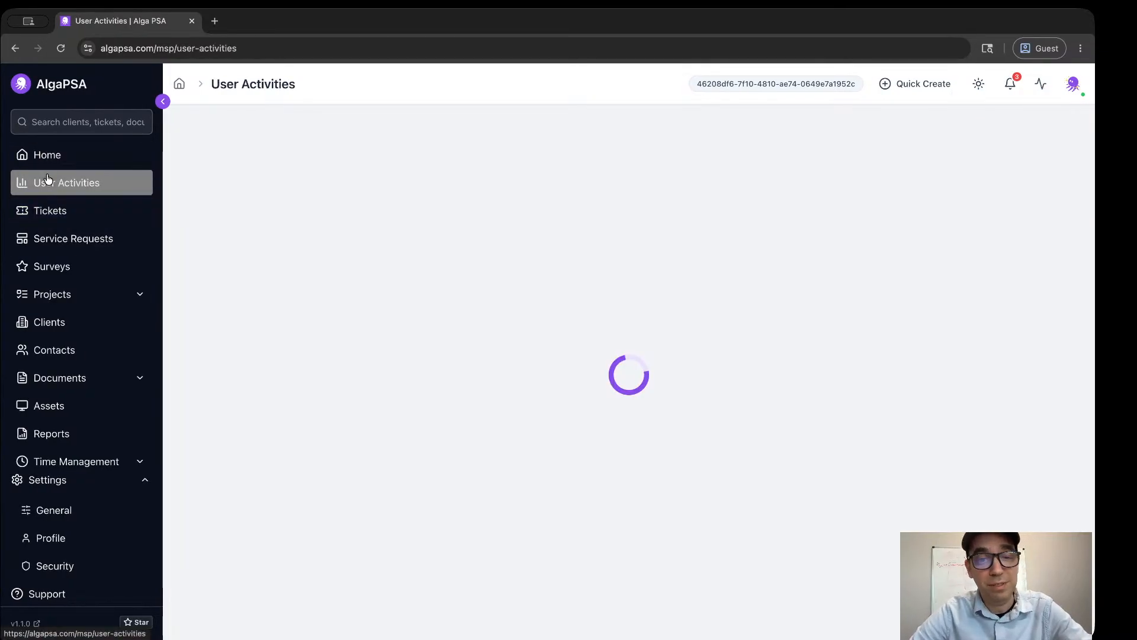
{"action": "scroll", "coordinate": [215, 276], "scroll_direction": "down", "scroll_amount": 1}
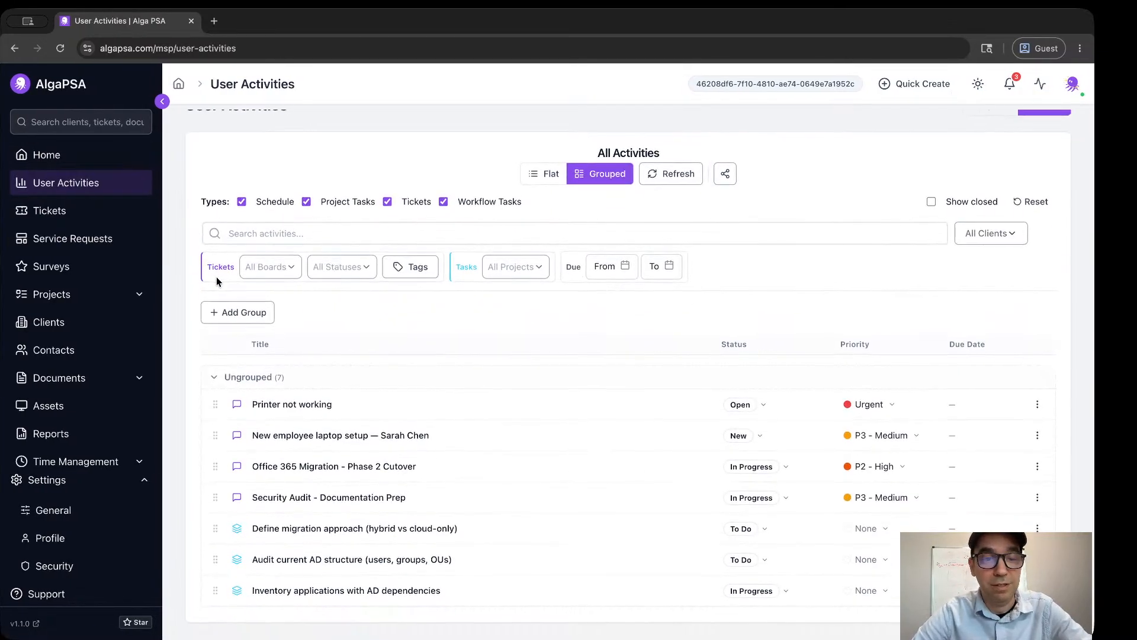
{"action": "scroll", "coordinate": [215, 276], "scroll_direction": "up", "scroll_amount": 1}
{"action": "scroll", "coordinate": [215, 276], "scroll_direction": "down", "scroll_amount": 1}
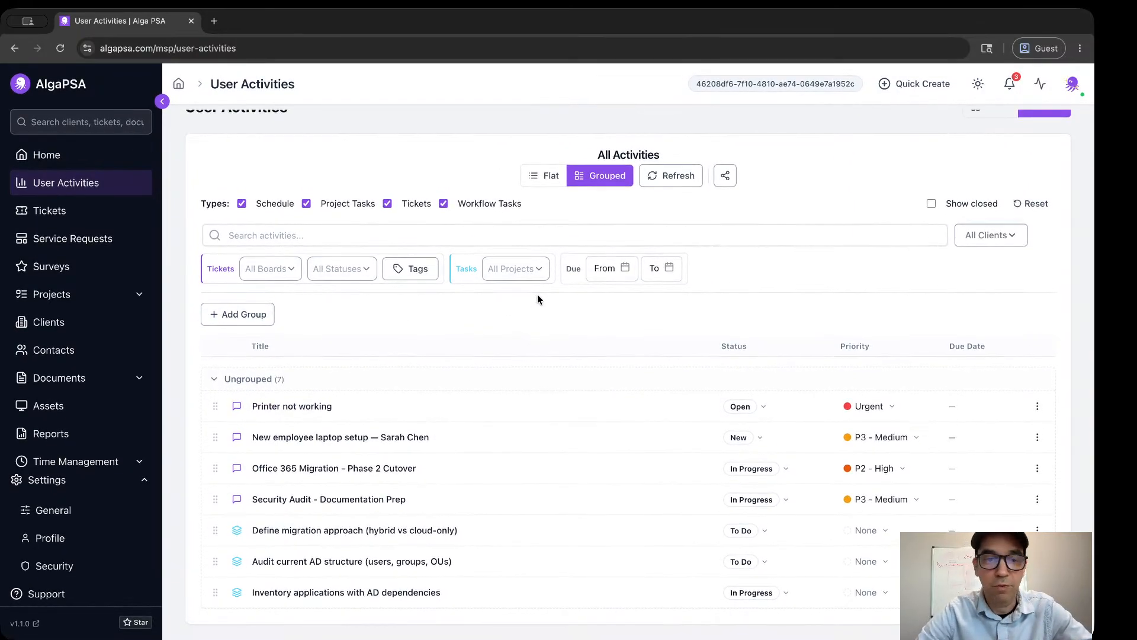
Preview the printout of the All Activities list and cancel printing.
{"action": "left_click", "coordinate": [726, 175]}
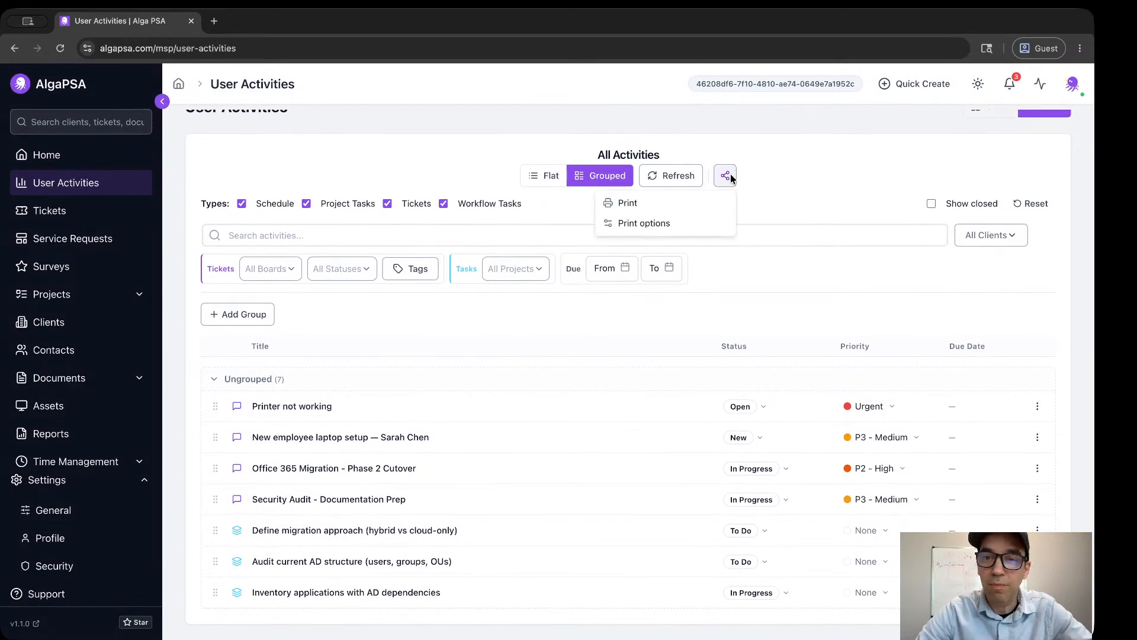
{"action": "left_click", "coordinate": [639, 201]}
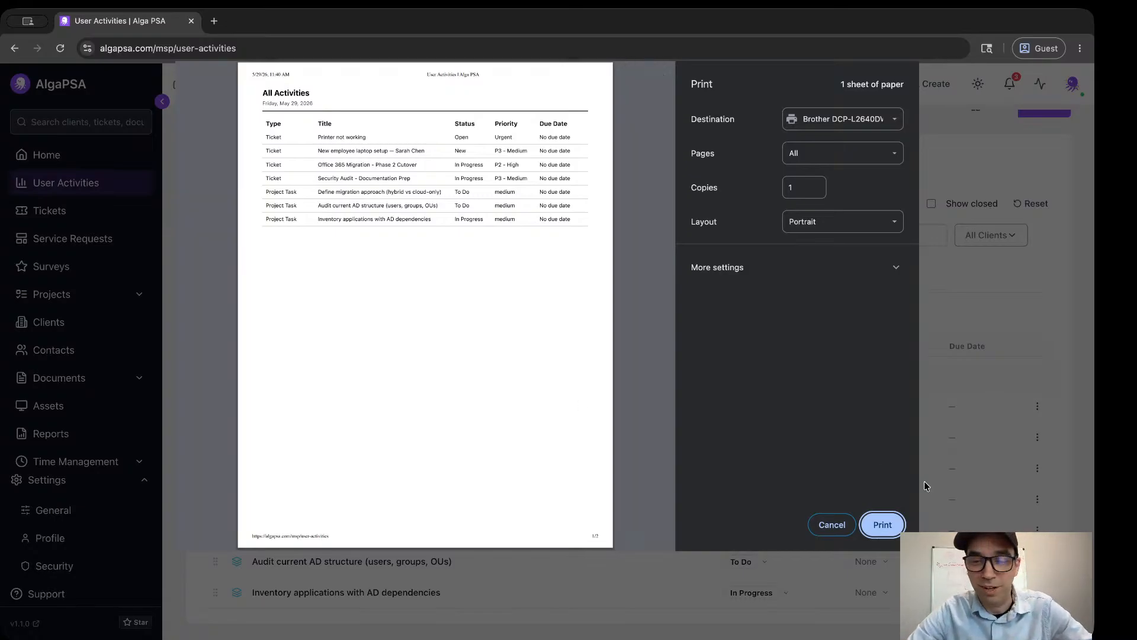
{"action": "left_click", "coordinate": [832, 524]}
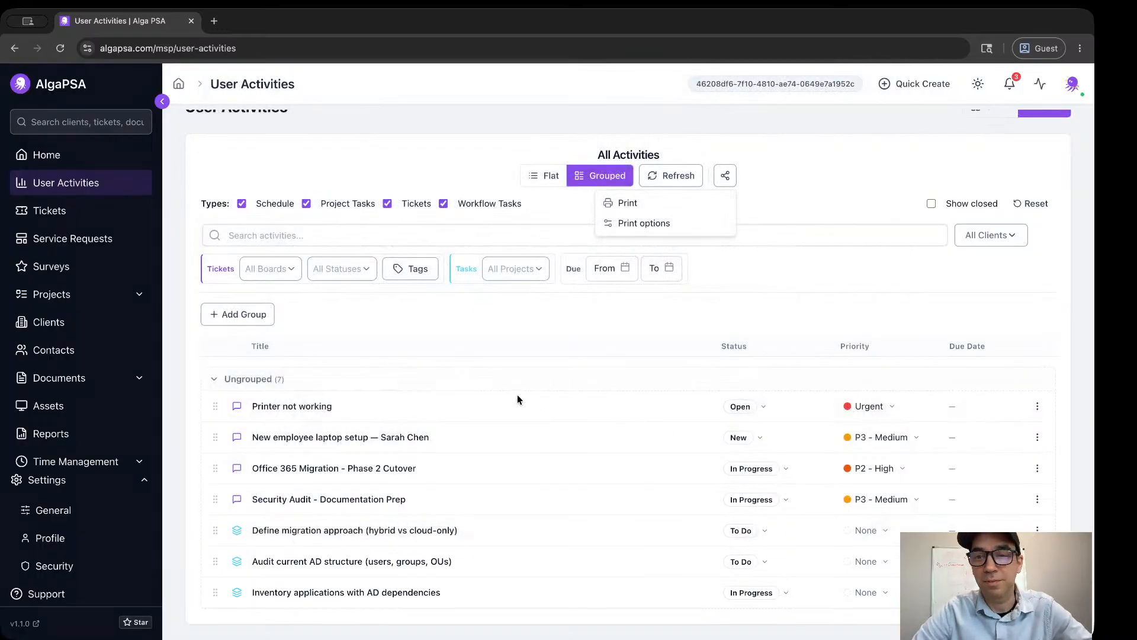
{"action": "left_click", "coordinate": [850, 177]}
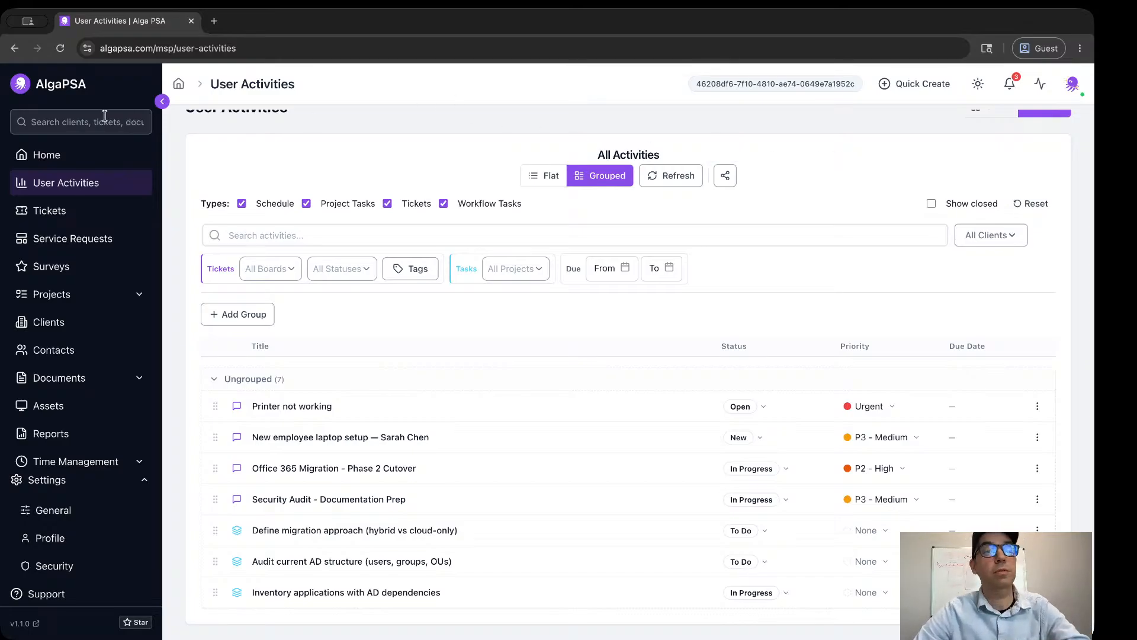
Search all records for "printer" and open the first "Printer on 3rd floor" result.
{"action": "left_click", "coordinate": [67, 122]}
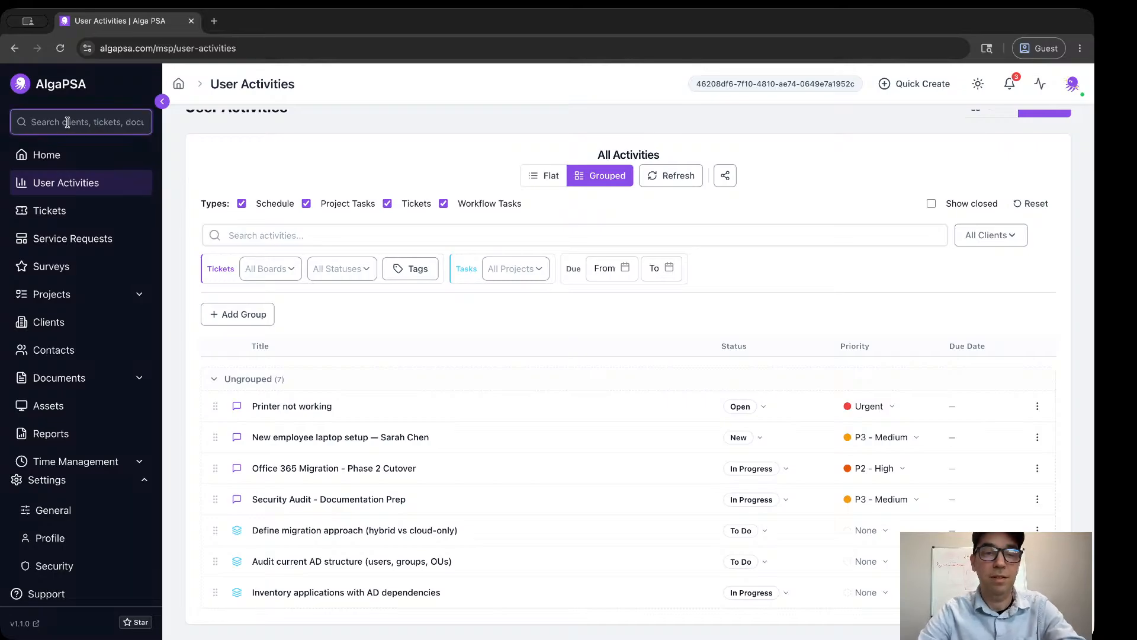
{"action": "type", "text": "printer"}
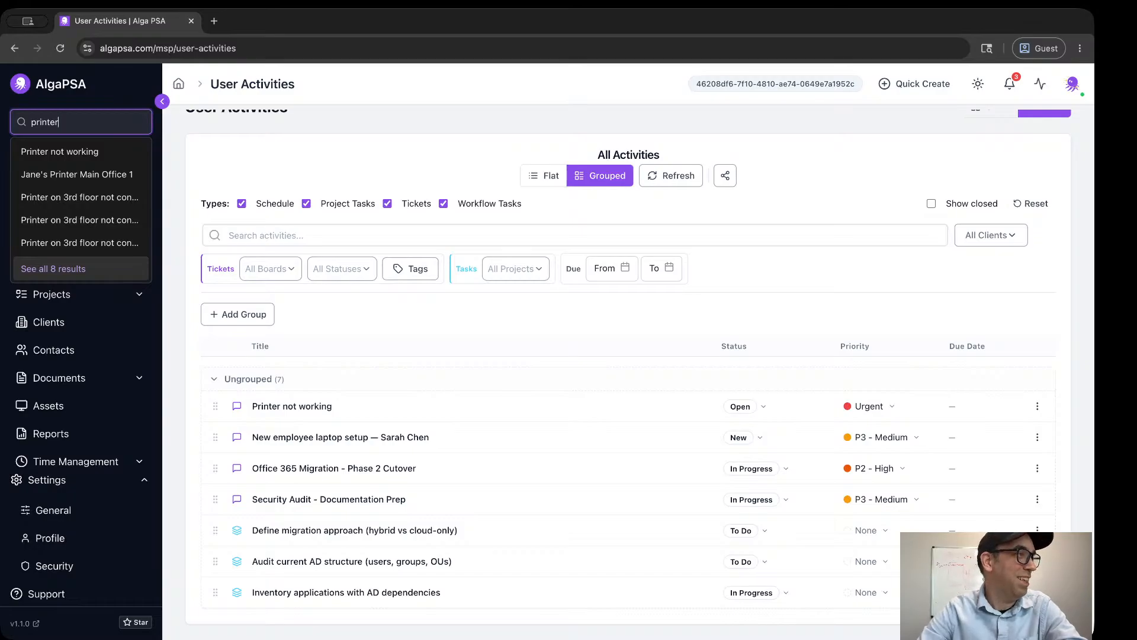
{"action": "left_click", "coordinate": [60, 200]}
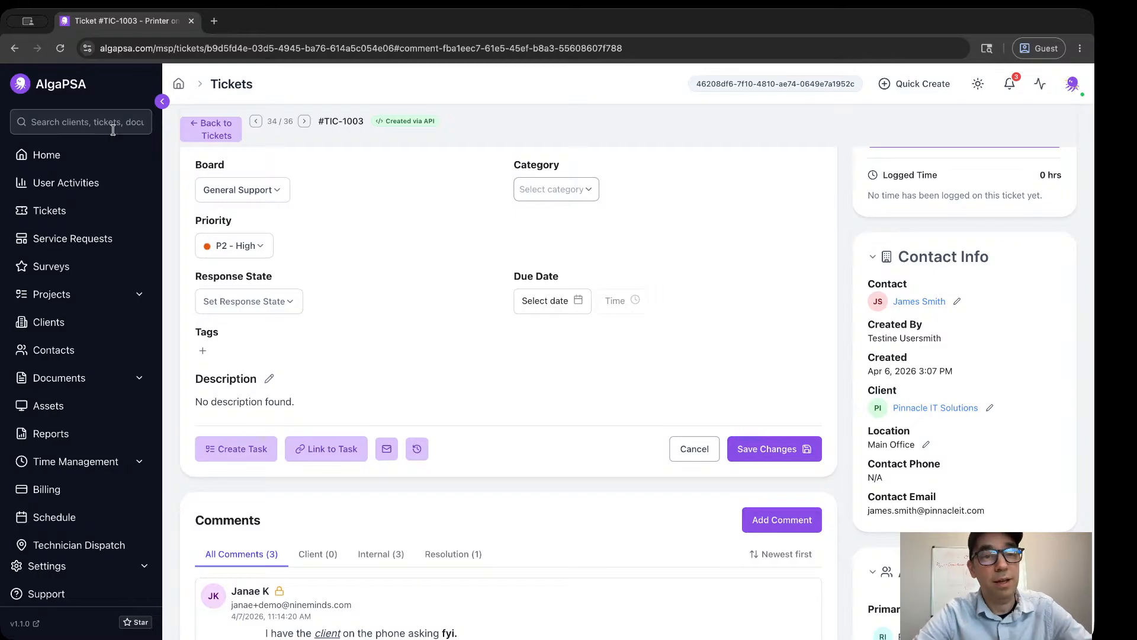
{"action": "left_click", "coordinate": [92, 126]}
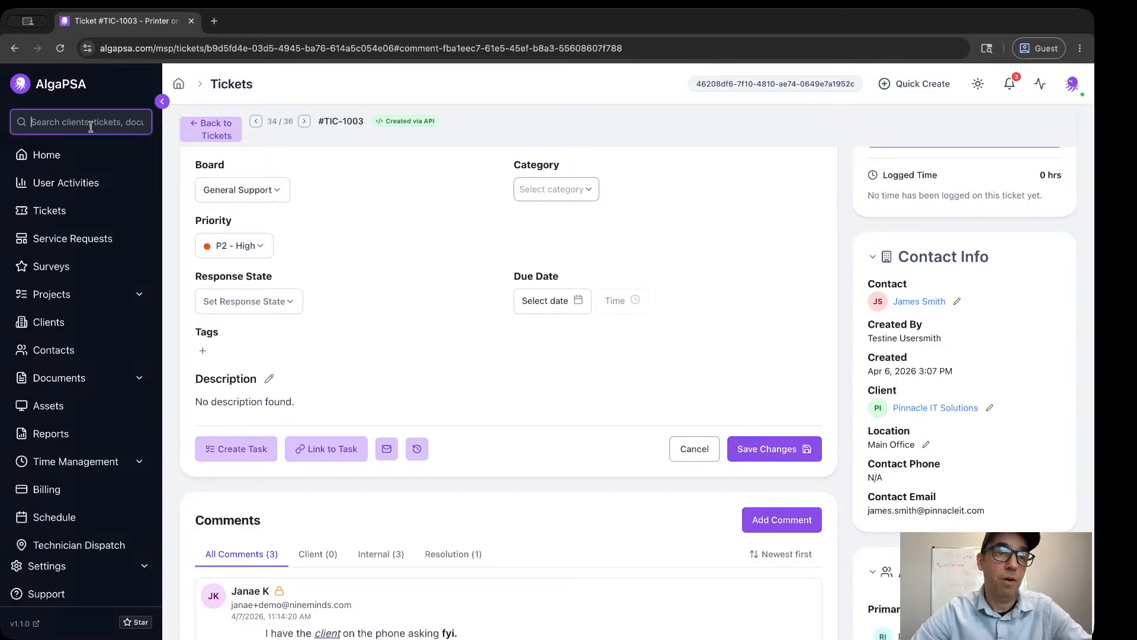
{"action": "left_click", "coordinate": [441, 227]}
{"action": "key", "text": "super+Up"}
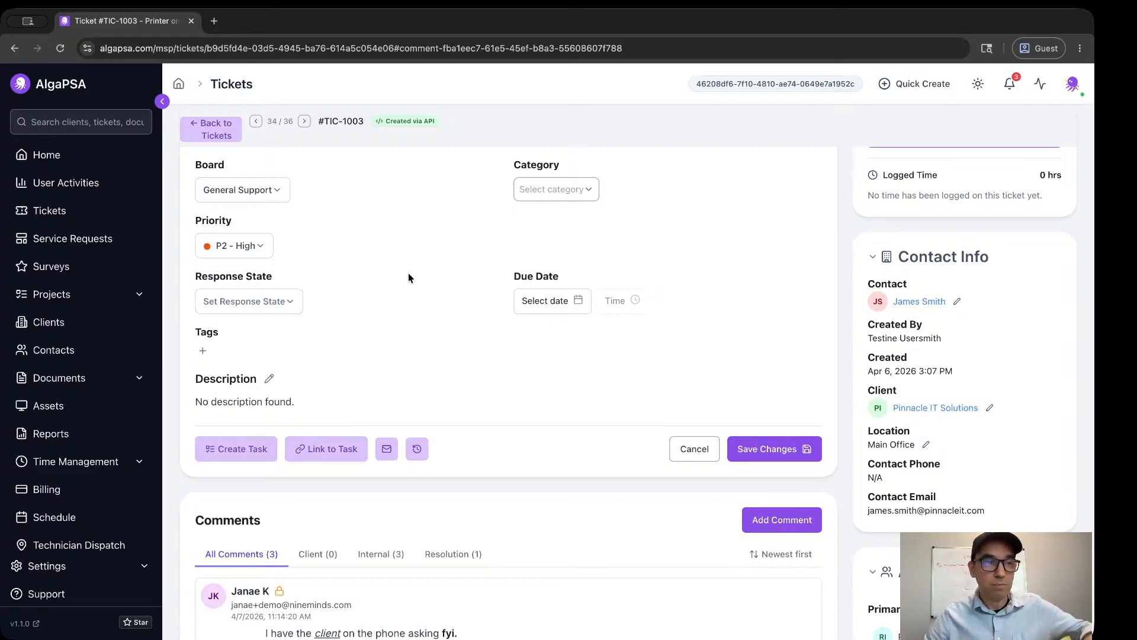
Return to the Tickets list, show the link hints over its controls and dismiss them.
{"action": "left_click", "coordinate": [212, 128]}
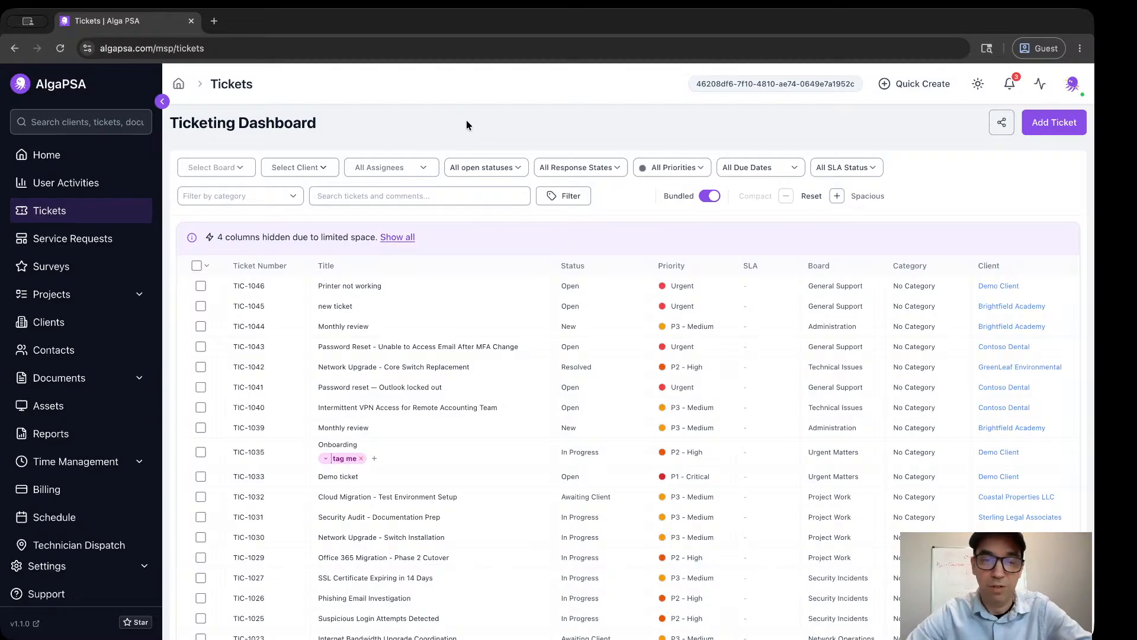
{"action": "key", "text": "f"}
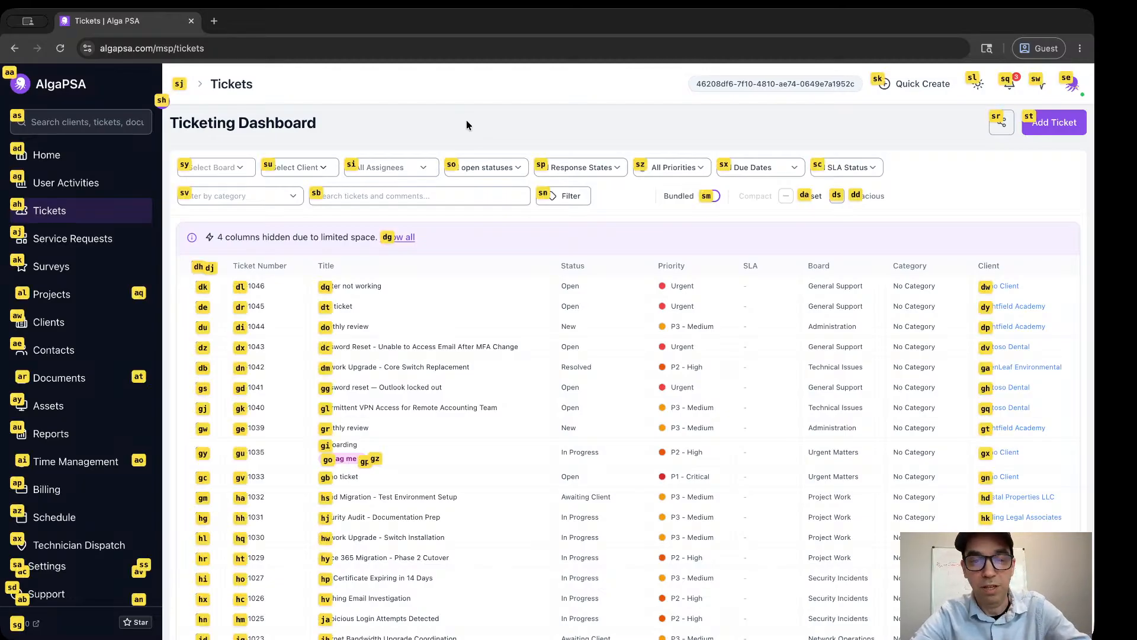
{"action": "key", "text": "Escape"}
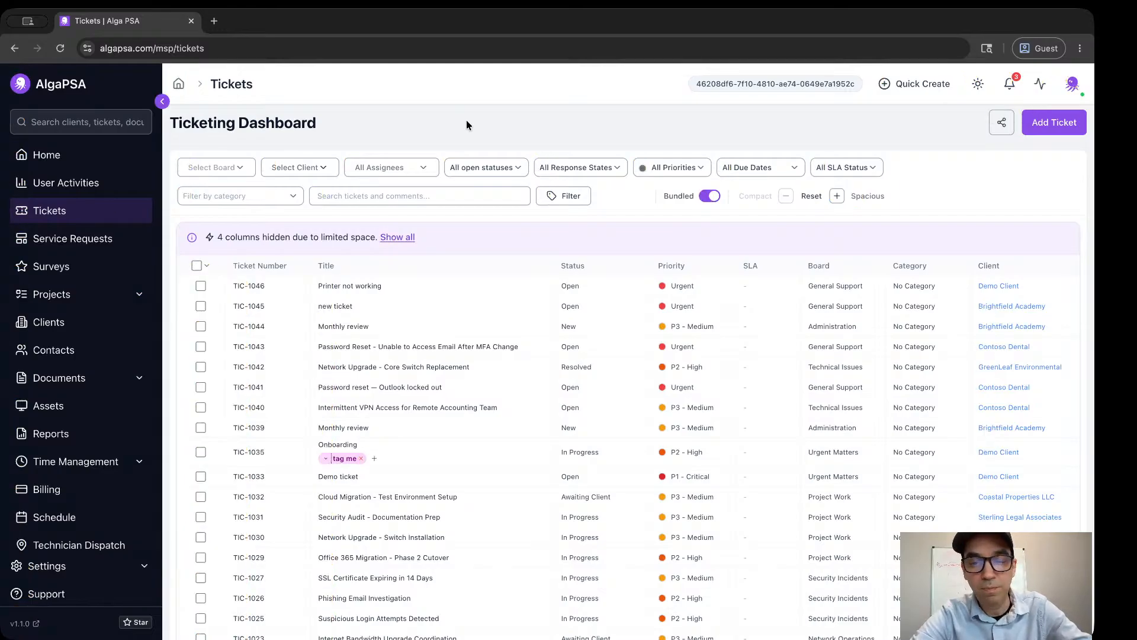
{"action": "key", "text": "f"}
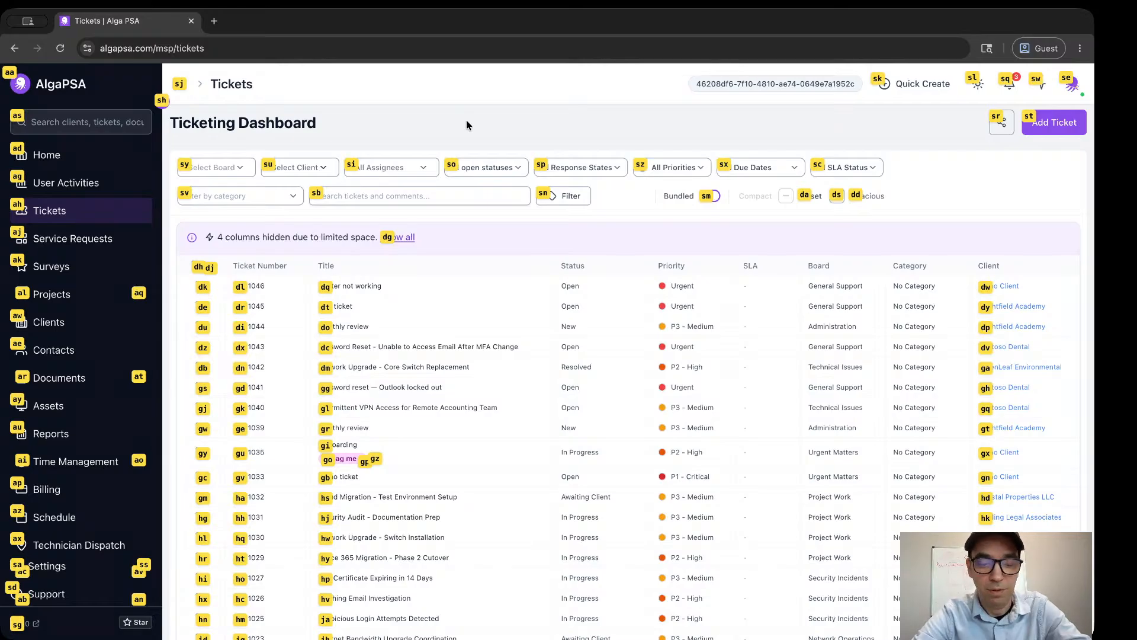
{"action": "key", "text": "Escape"}
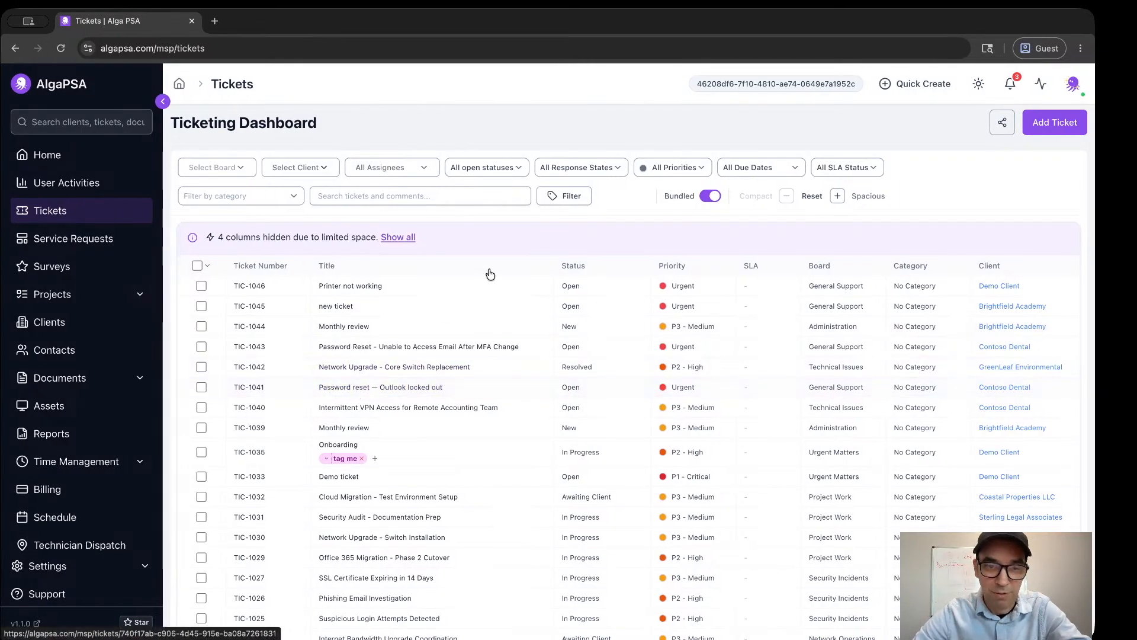
Open the ticket "Password reset — Outlook locked out" through its link hint.
{"action": "key", "text": "f"}
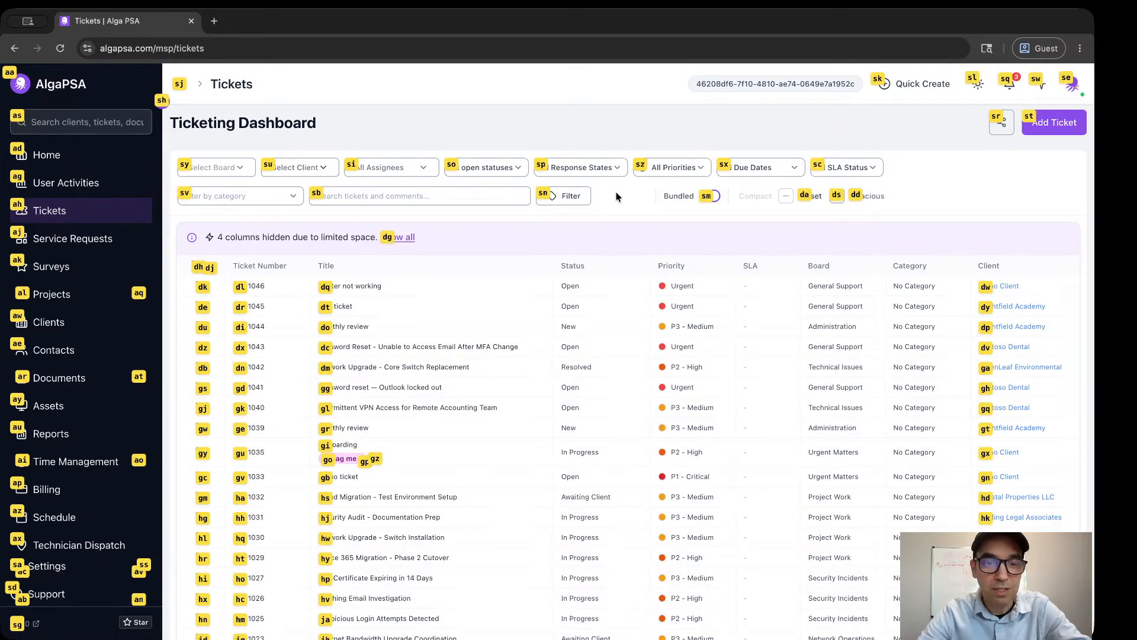
{"action": "key", "text": "g"}
{"action": "key", "text": "g"}
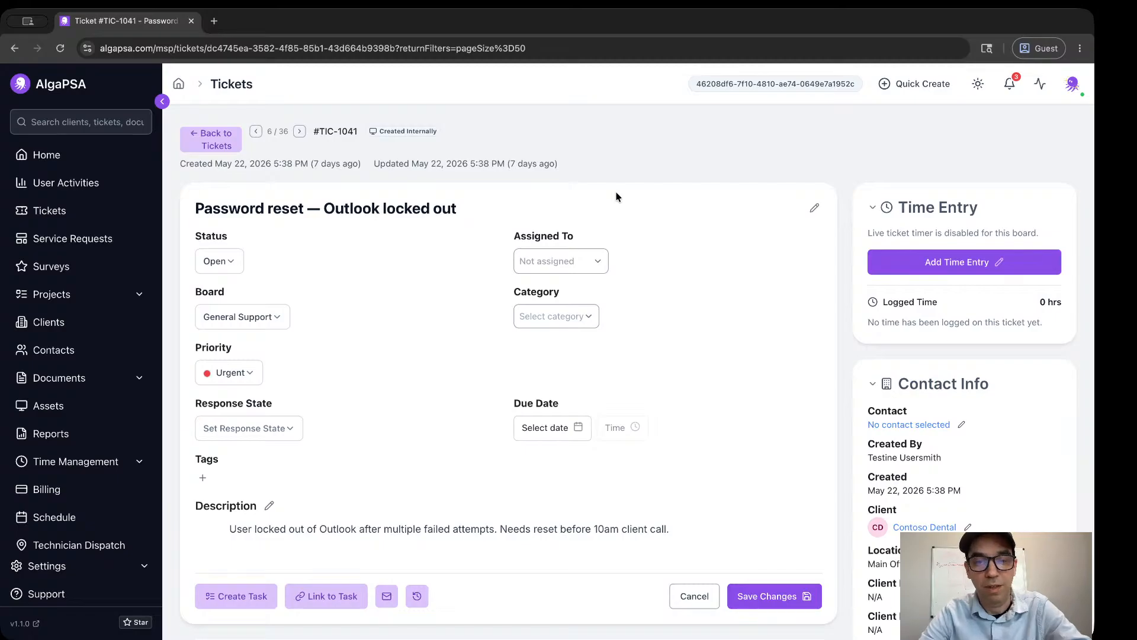
View the ticket's Category and Board choices through link hints, closing each without selecting anything.
{"action": "key", "text": "f"}
{"action": "key", "text": "s"}
{"action": "key", "text": "z"}
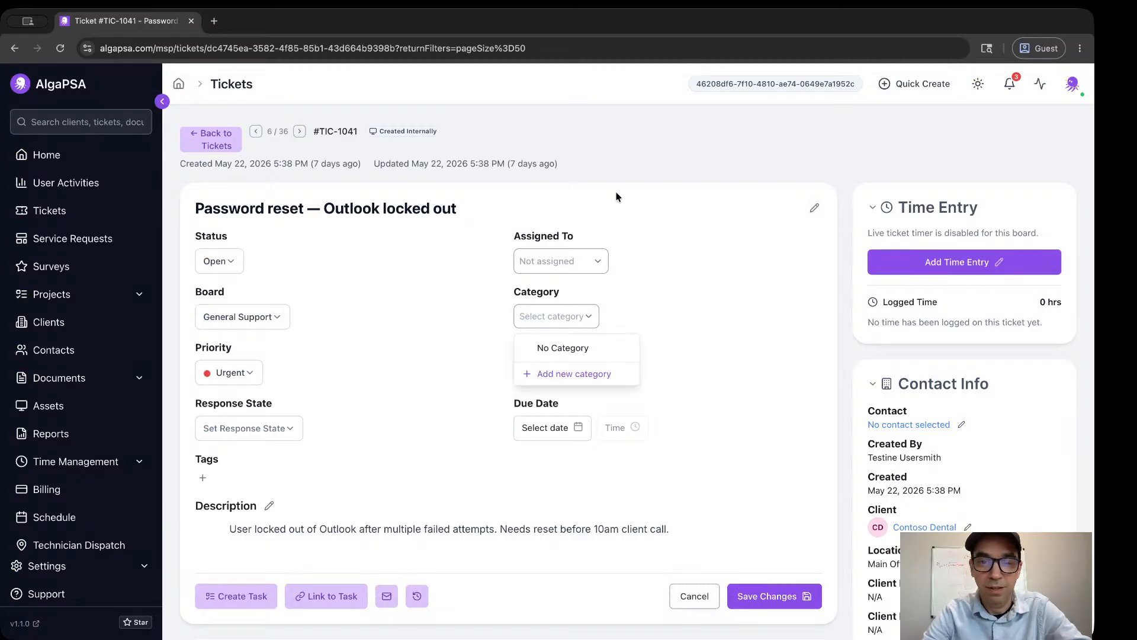
{"action": "key", "text": "Escape"}
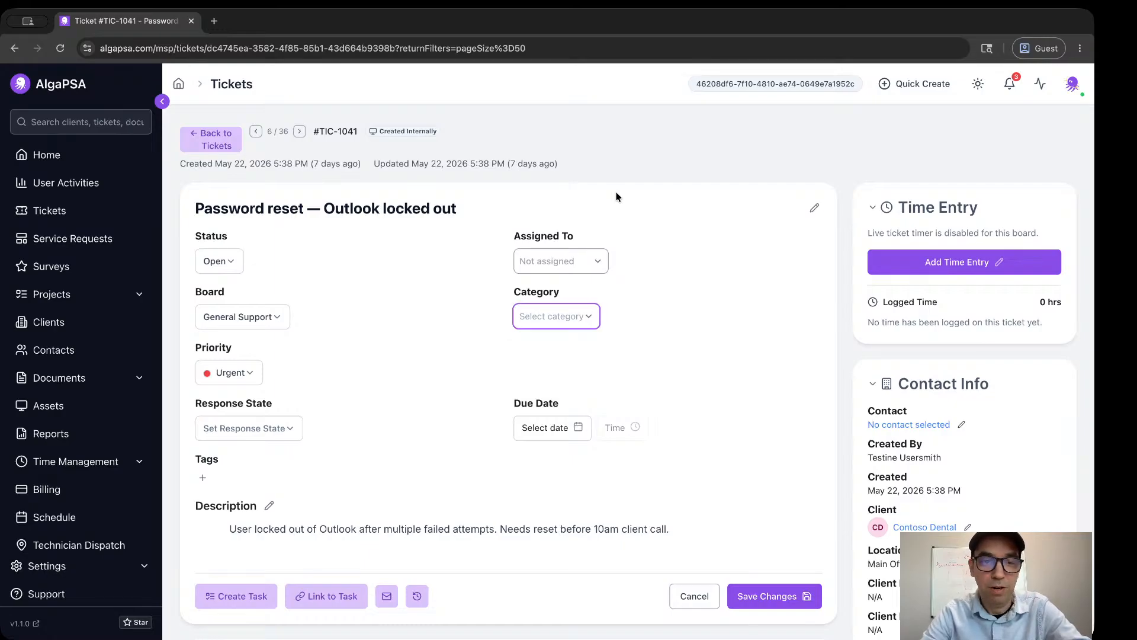
{"action": "key", "text": "f"}
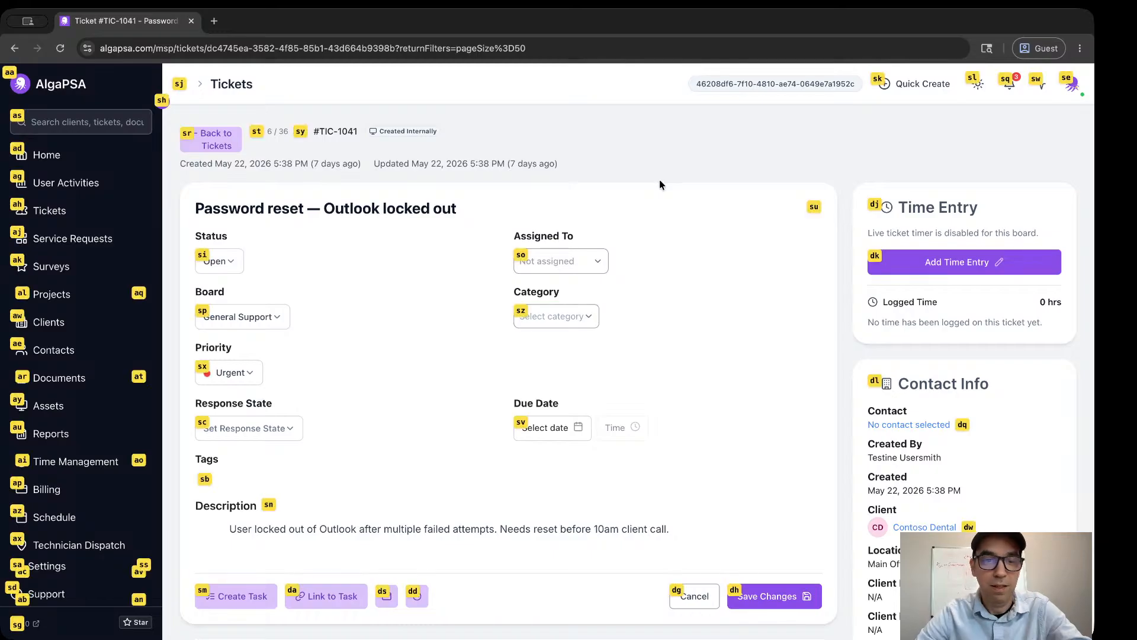
{"action": "key", "text": "s"}
{"action": "key", "text": "p"}
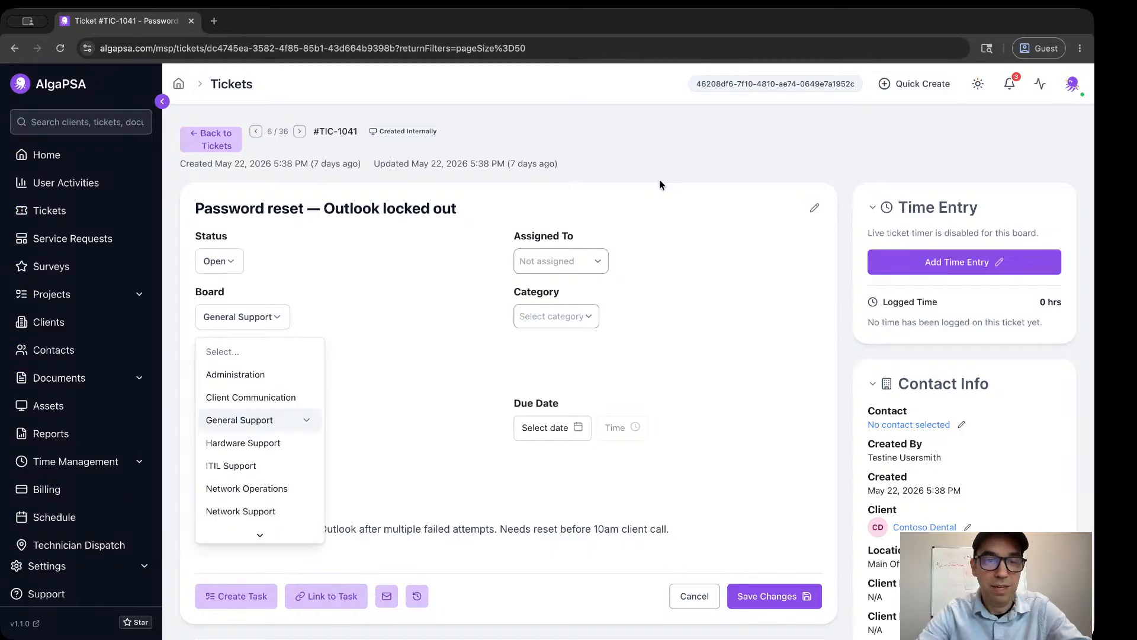
{"action": "key", "text": "Escape"}
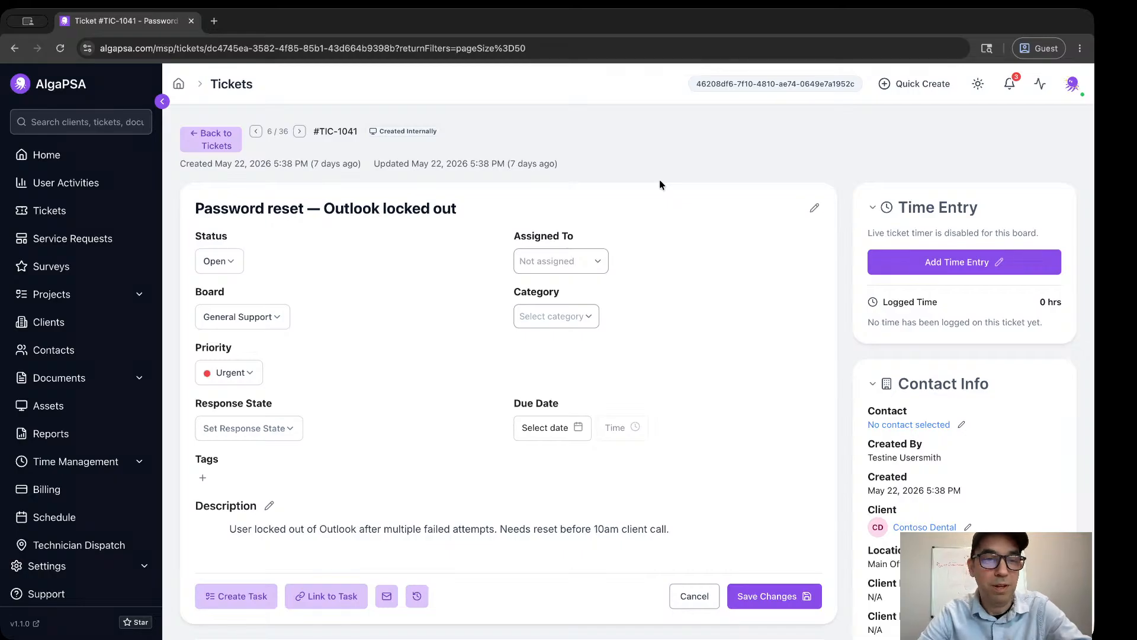
Go to the Home dashboard, show its link hints and dismiss them.
{"action": "left_click", "coordinate": [71, 153]}
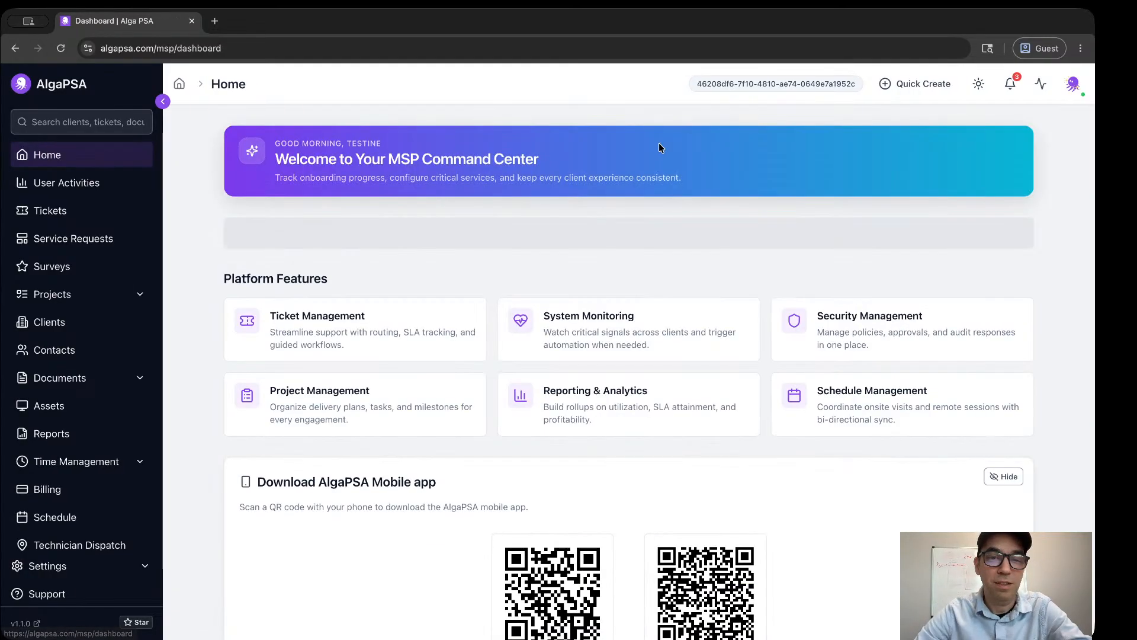
{"action": "key", "text": "f"}
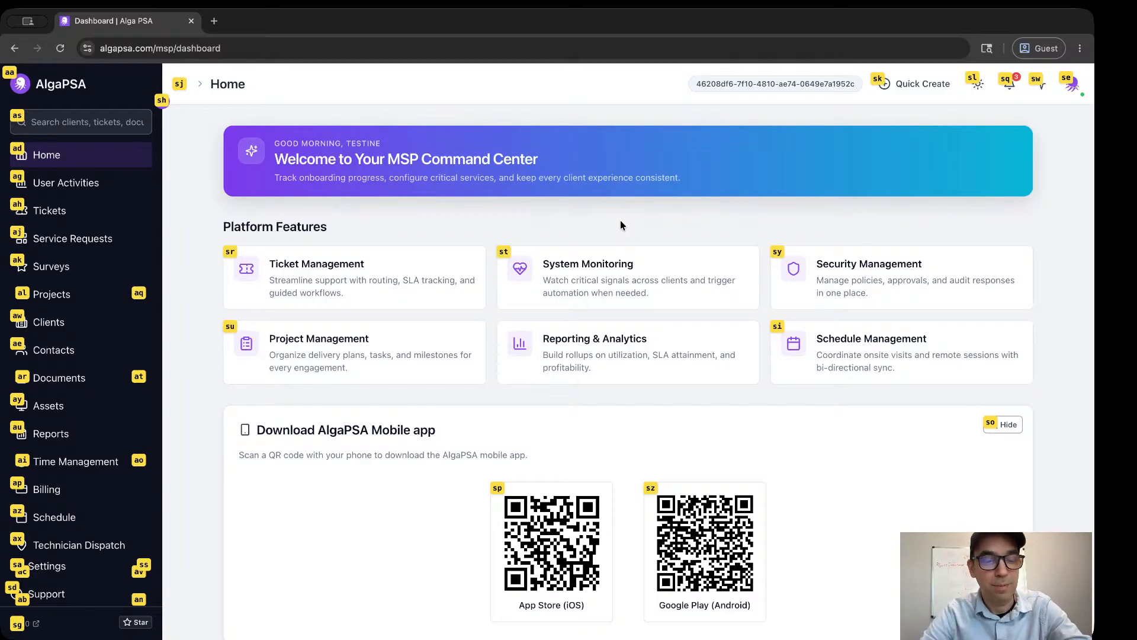
{"action": "key", "text": "Escape"}
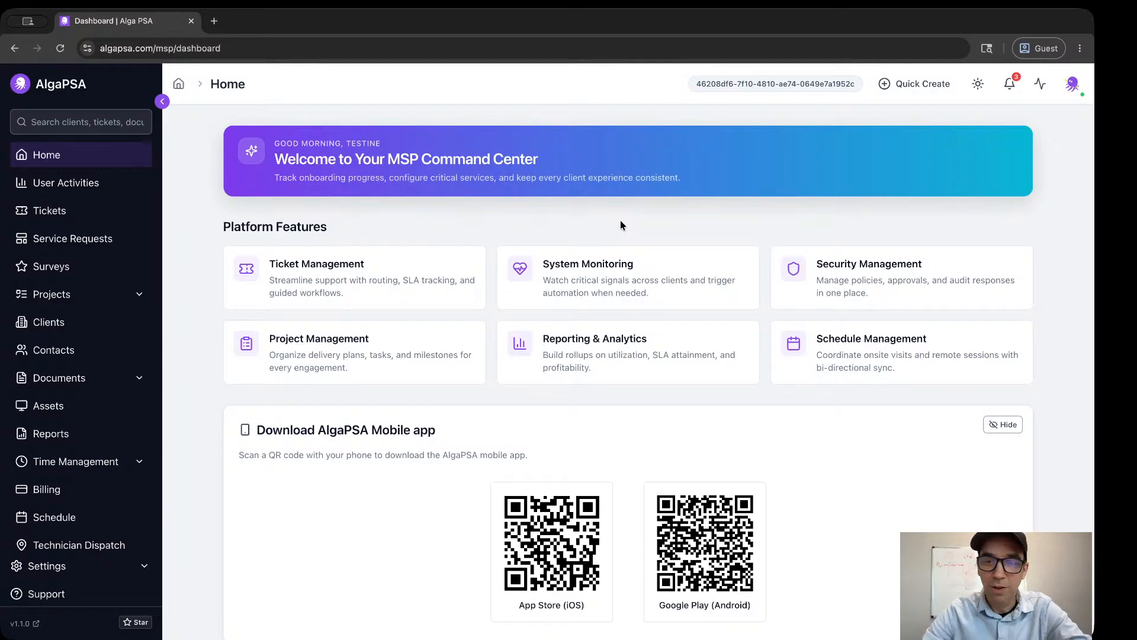
Open the keyboard shortcuts reference and look through its command groups.
{"action": "key", "text": "shift+question"}
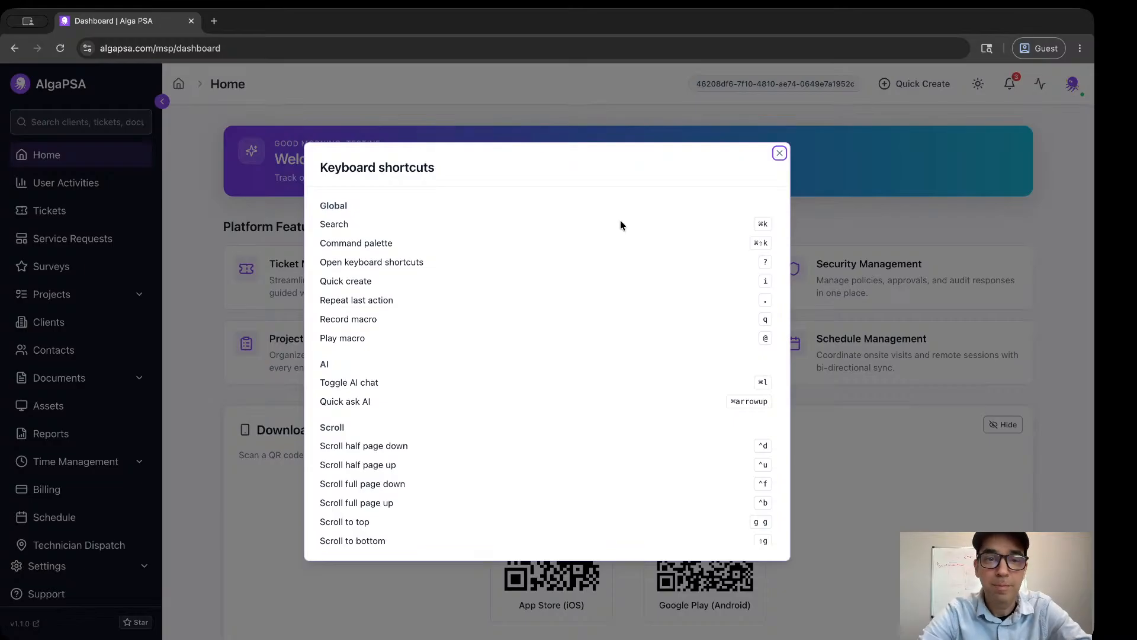
{"action": "scroll", "coordinate": [620, 220], "scroll_direction": "down", "scroll_amount": 15}
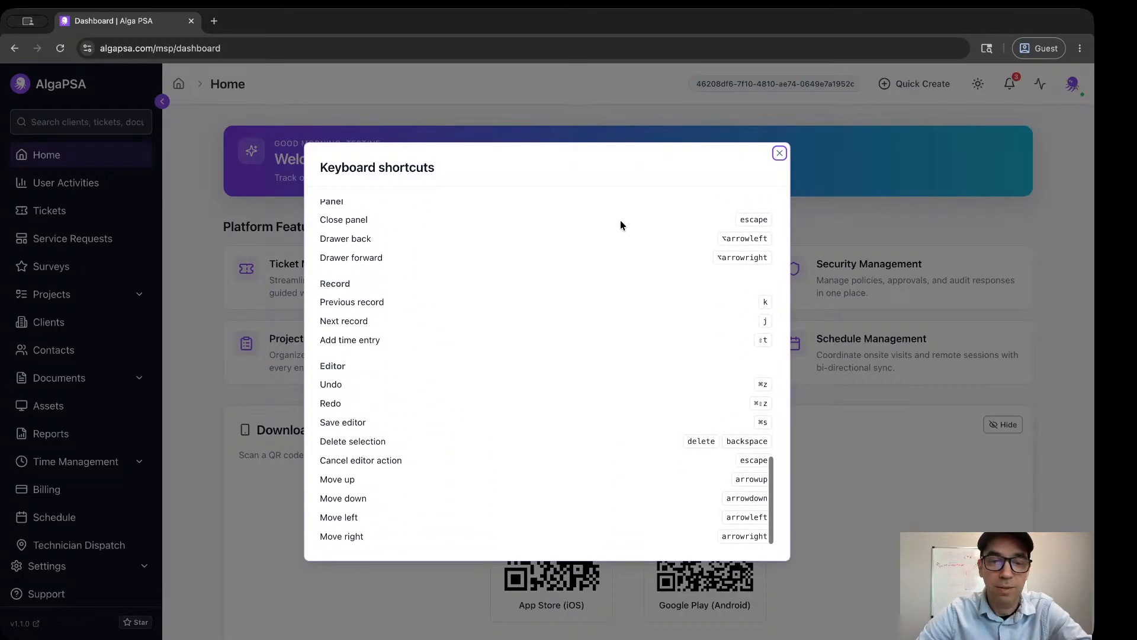
{"action": "scroll", "coordinate": [621, 225], "scroll_direction": "up", "scroll_amount": 10}
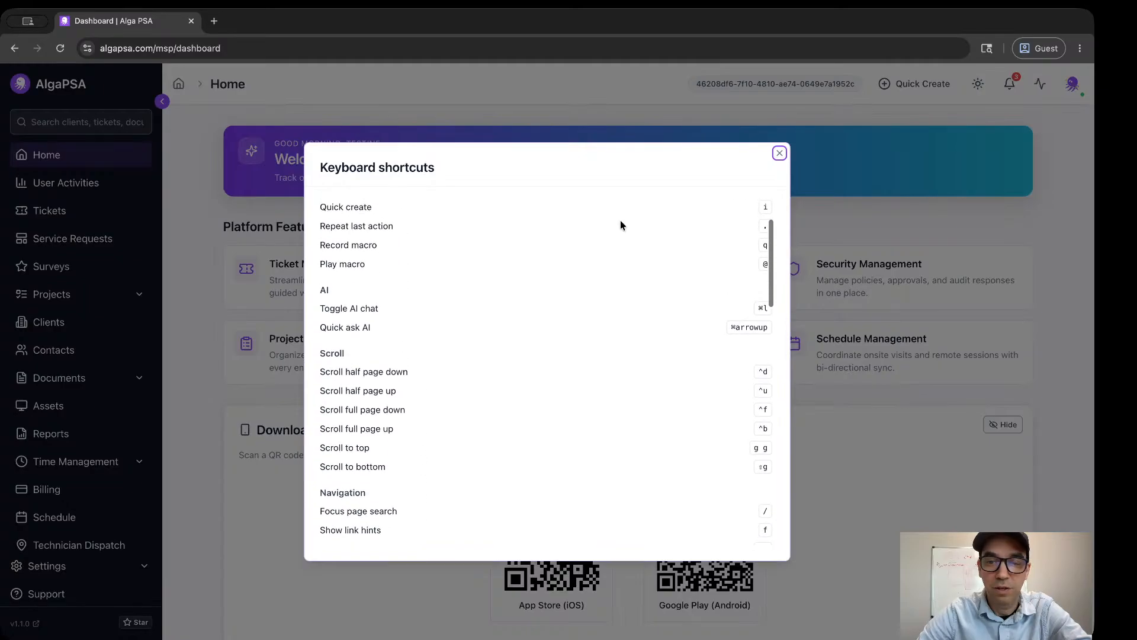
Review the keyboard shortcuts reference from the Global group through the Editor group, and close it.
{"action": "scroll", "coordinate": [621, 225], "scroll_direction": "up", "scroll_amount": 3}
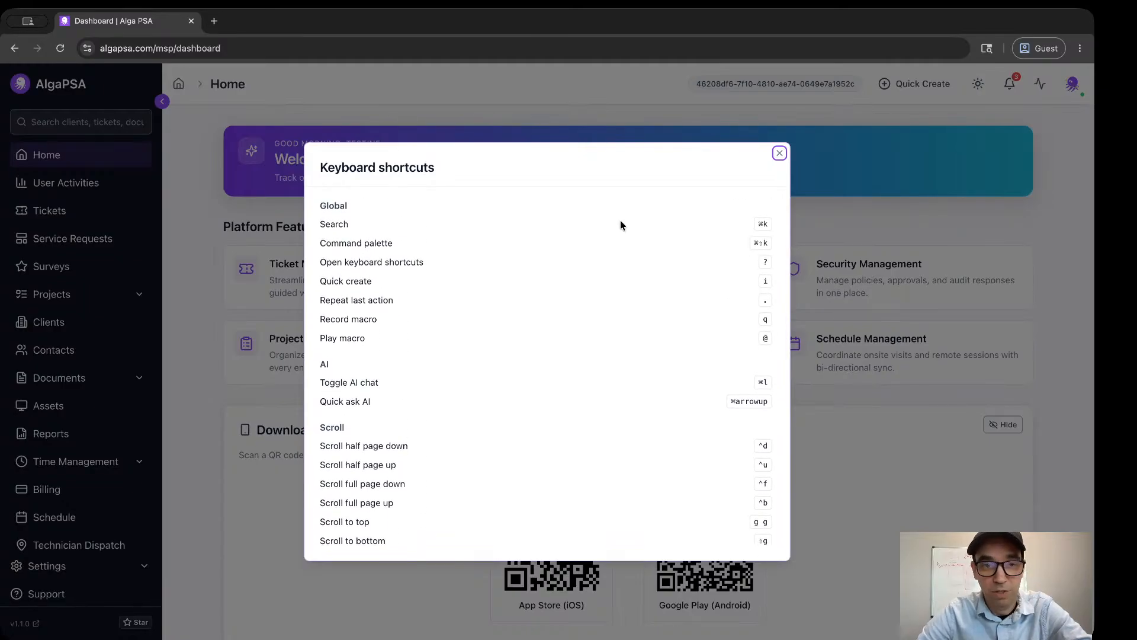
{"action": "scroll", "coordinate": [621, 221], "scroll_direction": "down", "scroll_amount": 3}
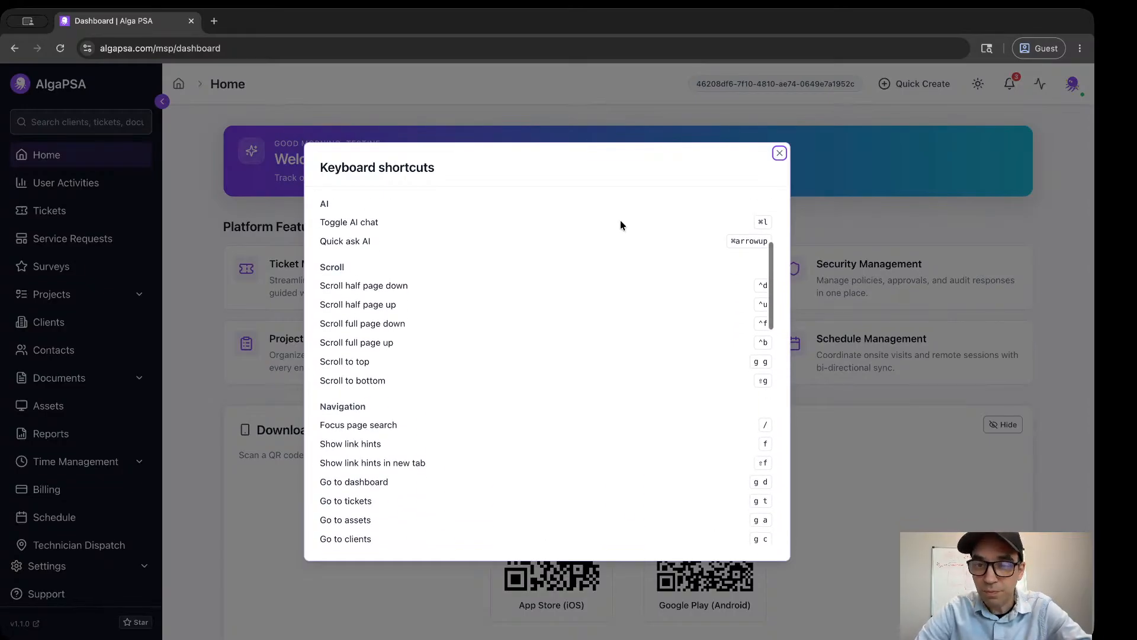
{"action": "scroll", "coordinate": [620, 224], "scroll_direction": "down", "scroll_amount": 6}
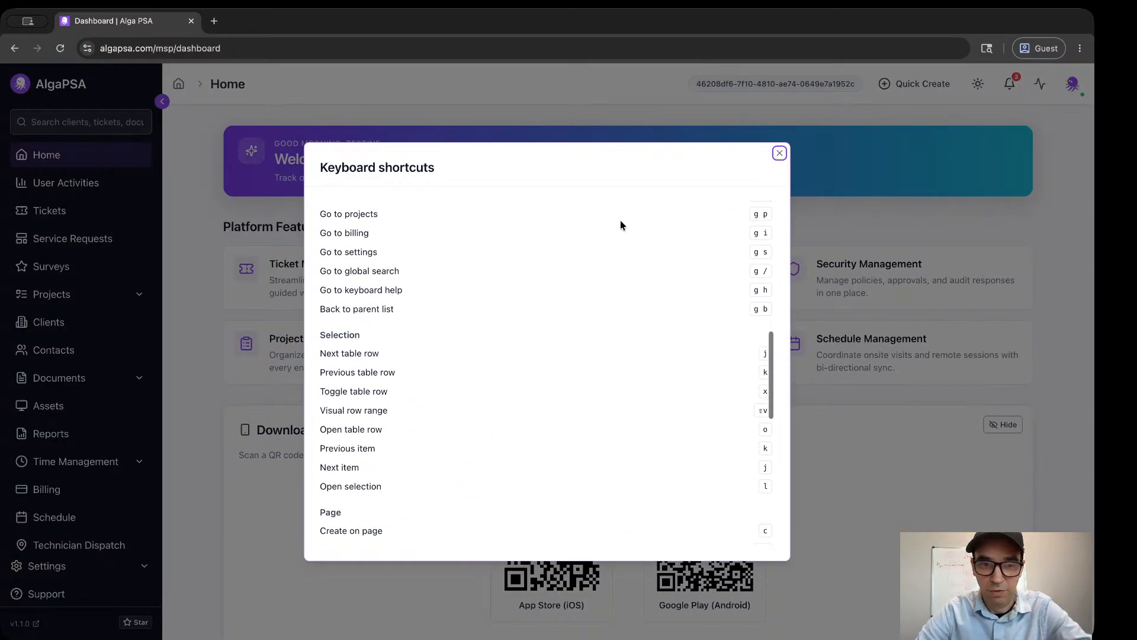
{"action": "scroll", "coordinate": [620, 224], "scroll_direction": "down", "scroll_amount": 6}
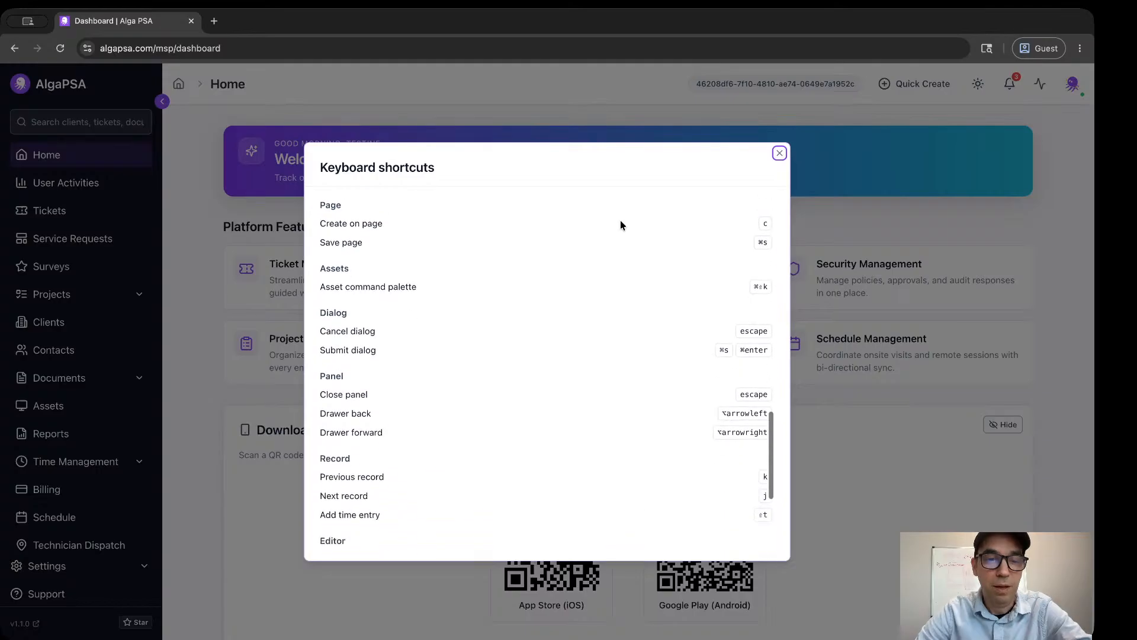
{"action": "scroll", "coordinate": [621, 225], "scroll_direction": "down", "scroll_amount": 5}
{"action": "scroll", "coordinate": [621, 225], "scroll_direction": "up", "scroll_amount": 2}
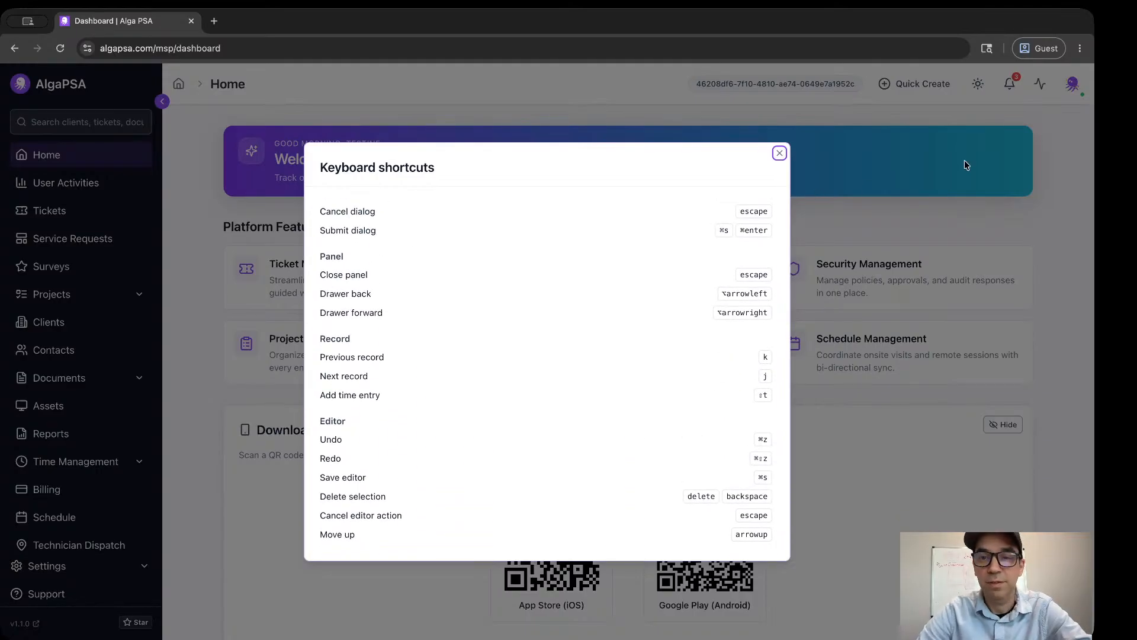
{"action": "left_click", "coordinate": [780, 153]}
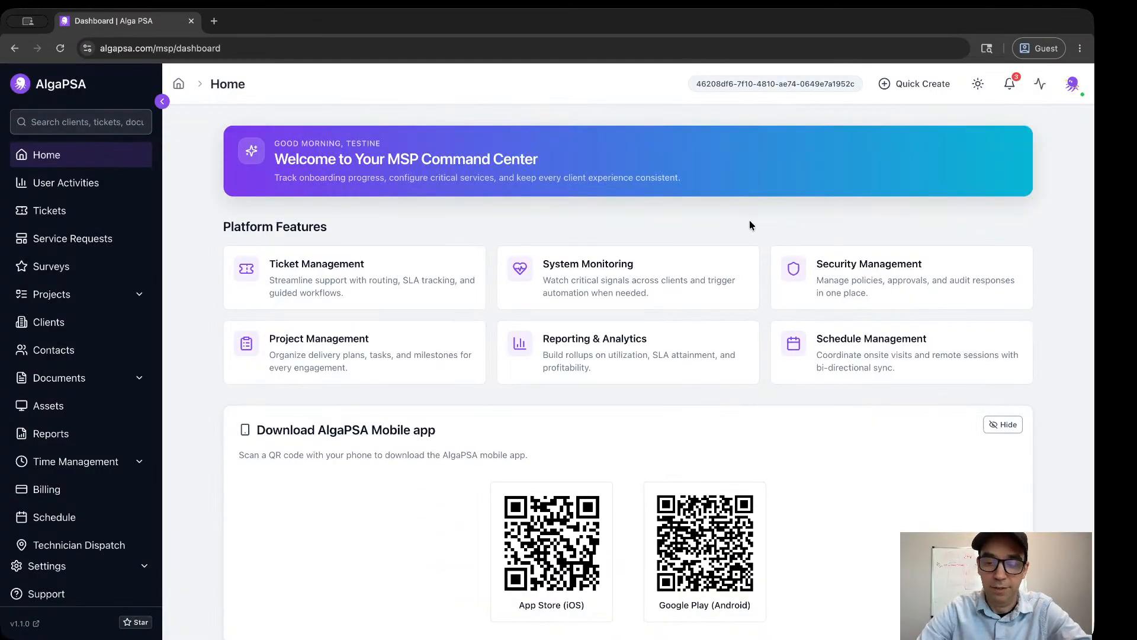
Expand the Settings section of the navigation through its link hint.
{"action": "key", "text": "f"}
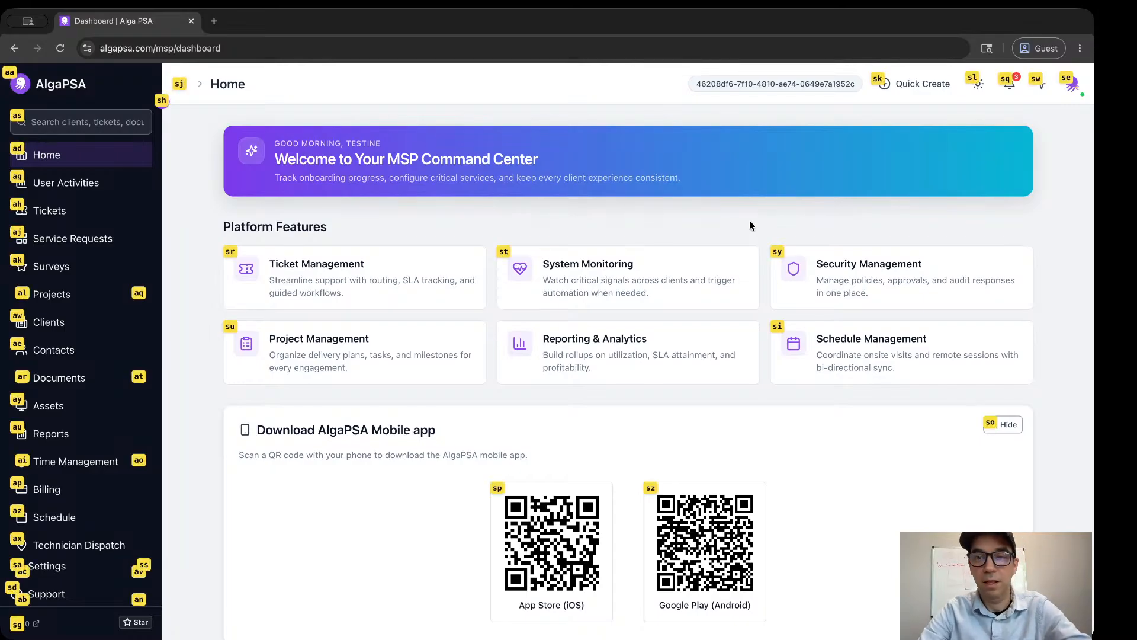
{"action": "key", "text": "s"}
{"action": "key", "text": "a"}
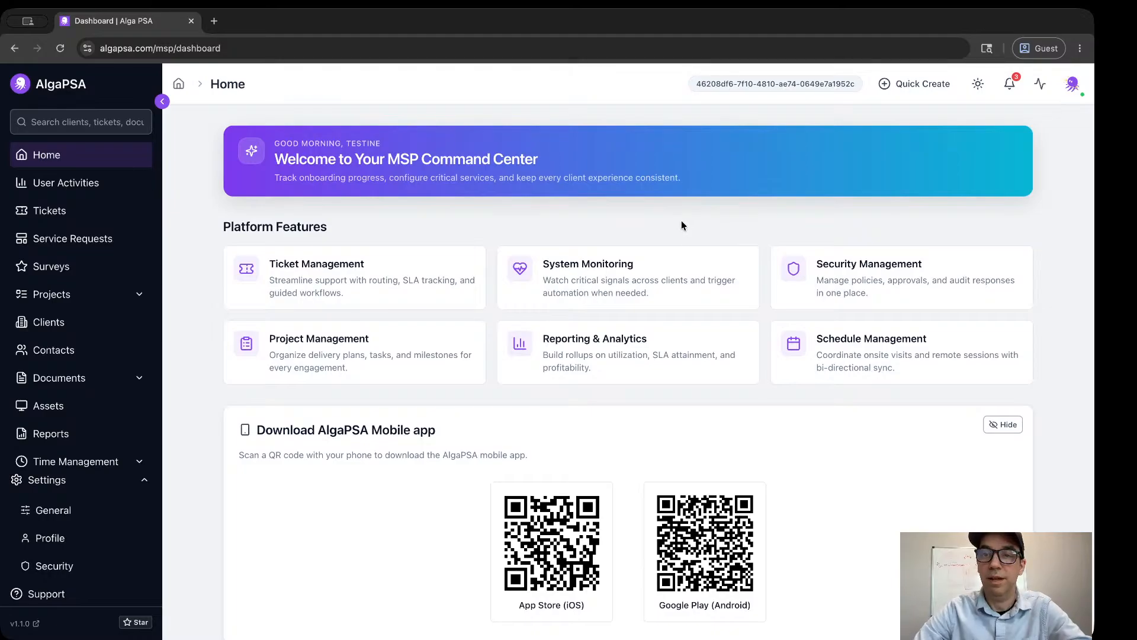
{"action": "scroll", "coordinate": [675, 221], "scroll_direction": "down", "scroll_amount": 1}
{"action": "scroll", "coordinate": [676, 223], "scroll_direction": "up", "scroll_amount": 1}
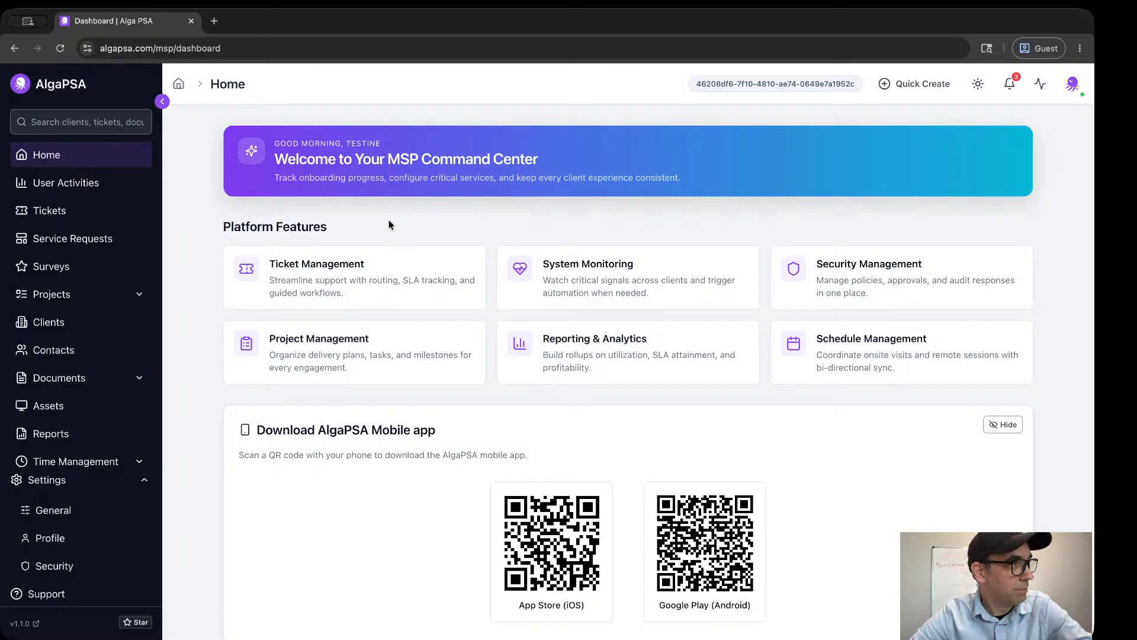
Show and dismiss the dashboard's link hints, and go to the Tickets list through the go-to commands.
{"action": "key", "text": "f"}
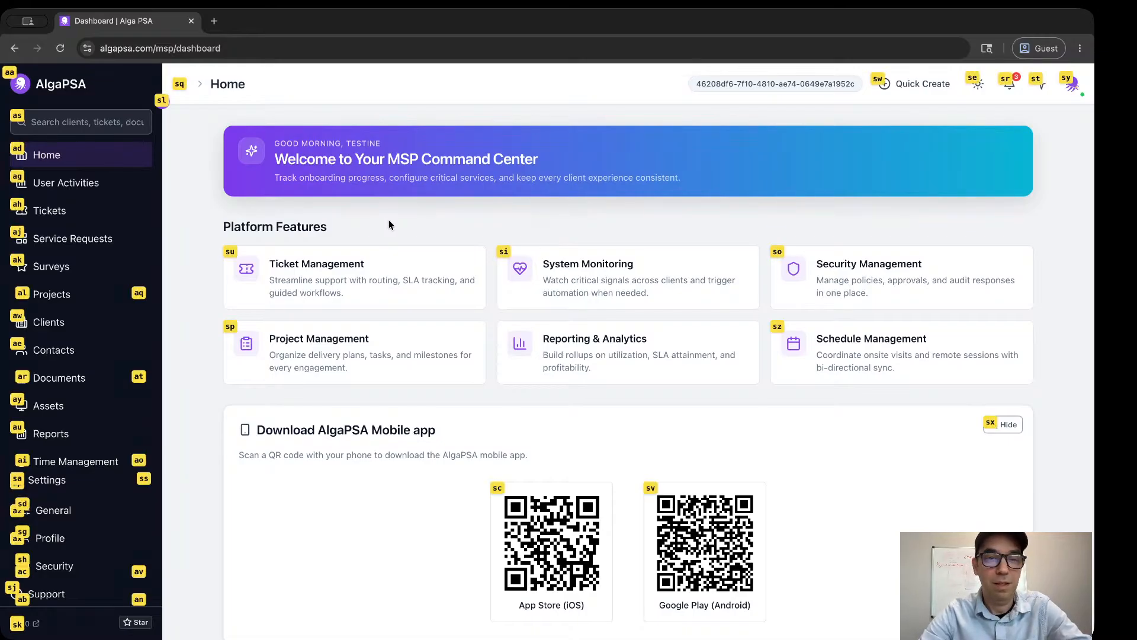
{"action": "key", "text": "Escape"}
{"action": "key", "text": "g"}
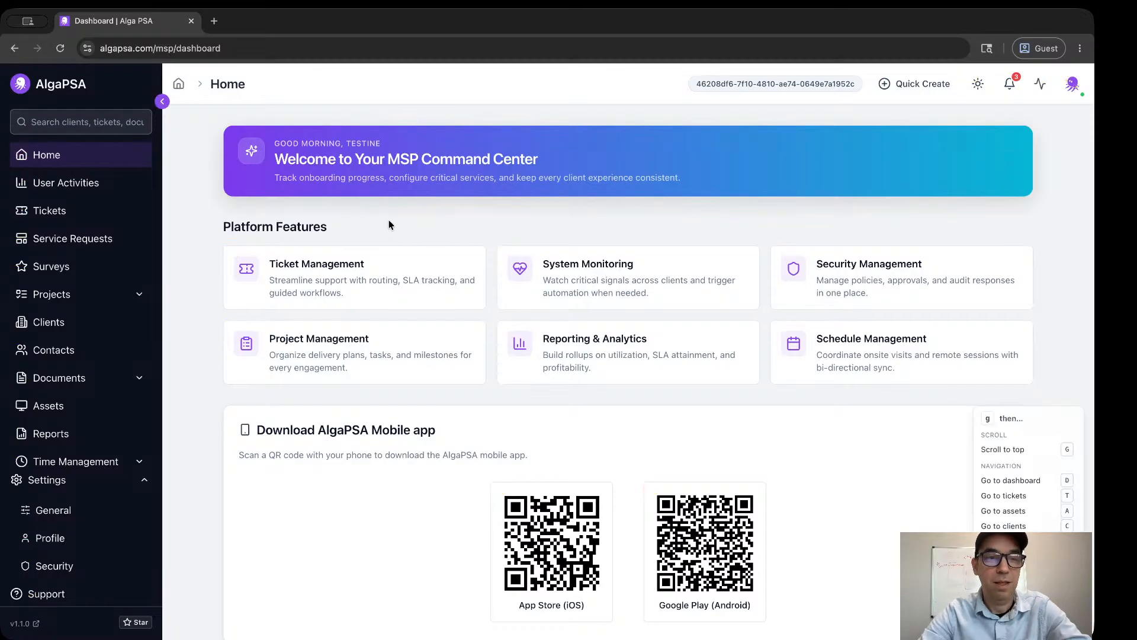
{"action": "key", "text": "t"}
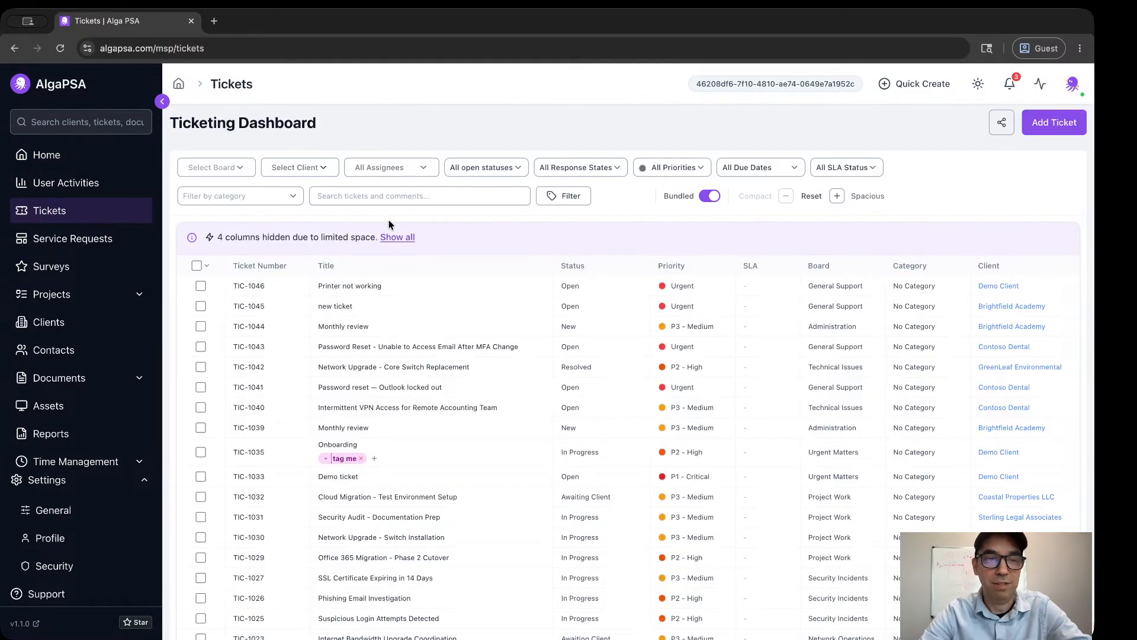
Show the link hints and the go-to command list on the Tickets page, dismissing each.
{"action": "key", "text": "g"}
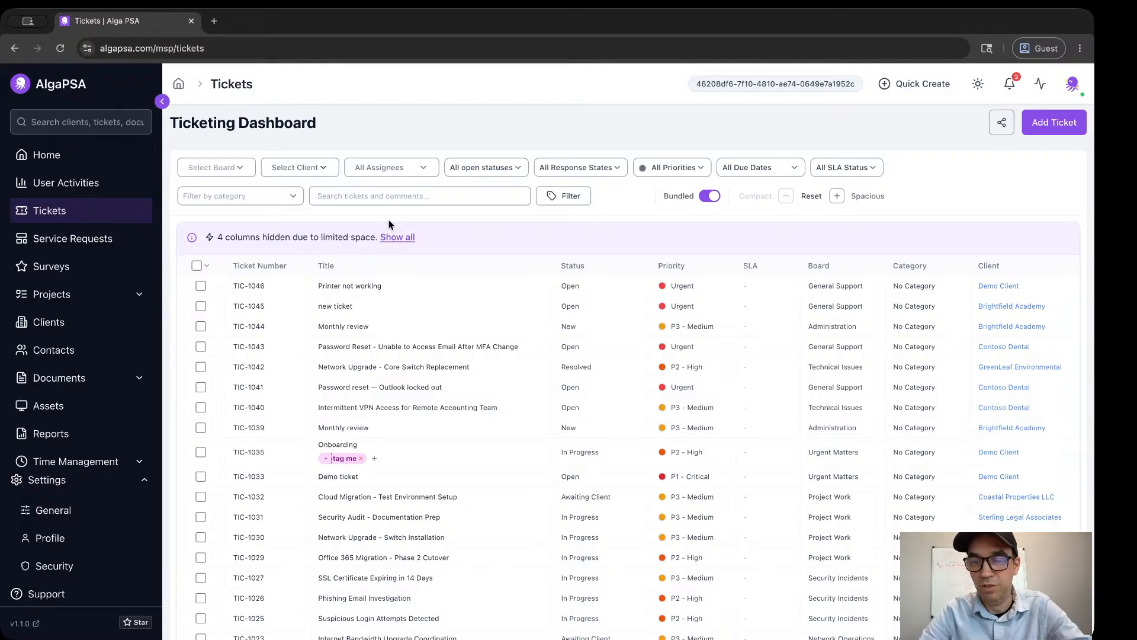
{"action": "key", "text": "g"}
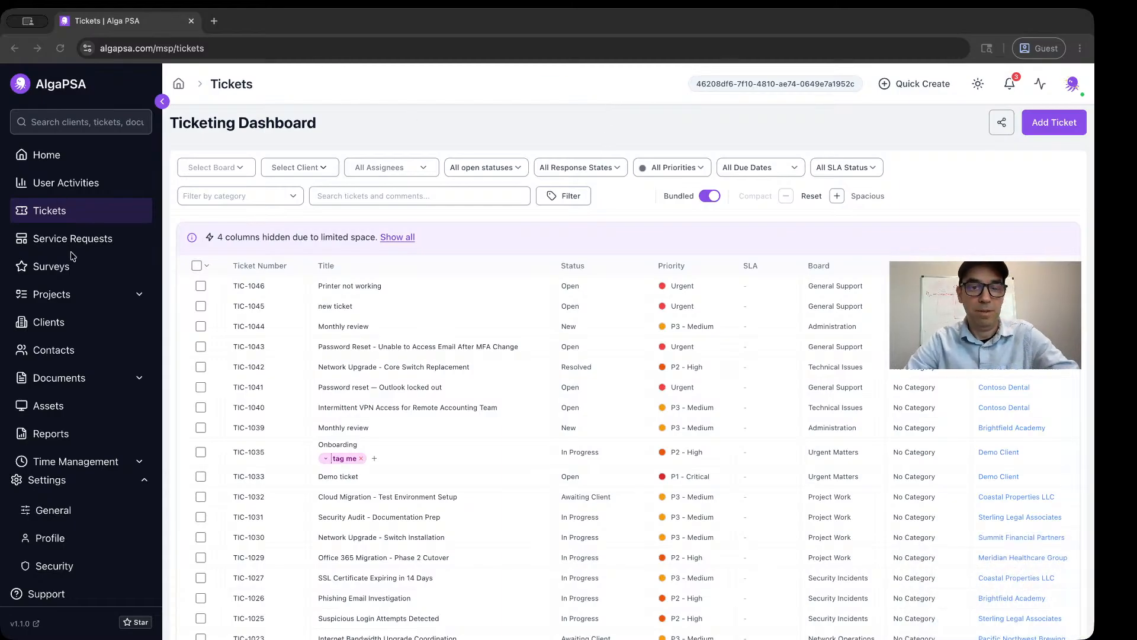
{"action": "key", "text": "f"}
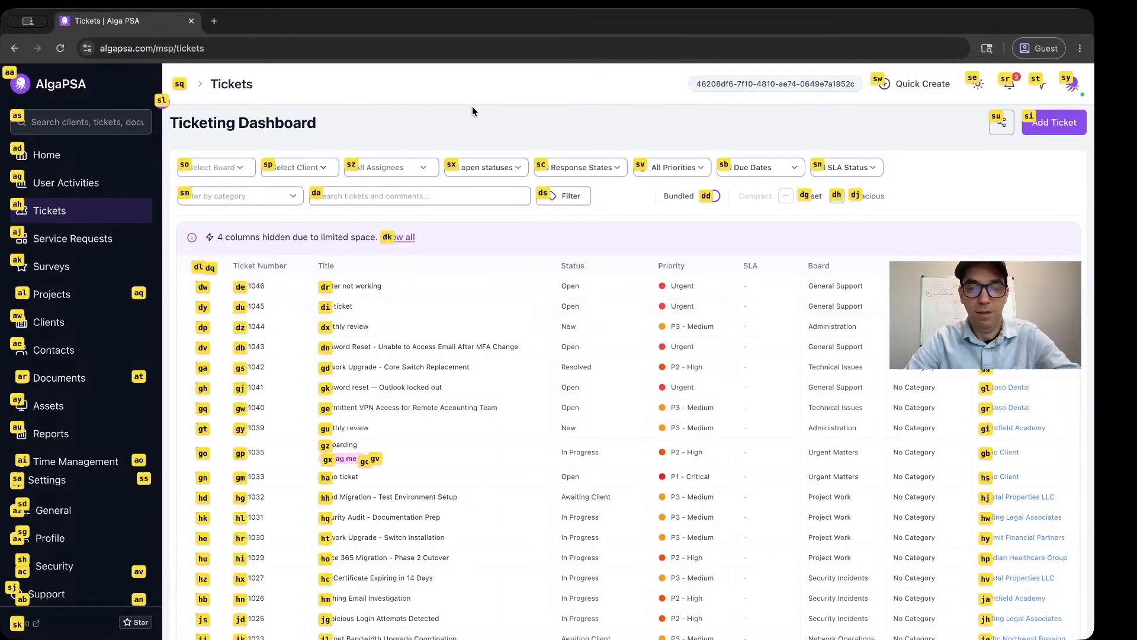
{"action": "key", "text": "Escape"}
{"action": "key", "text": "g"}
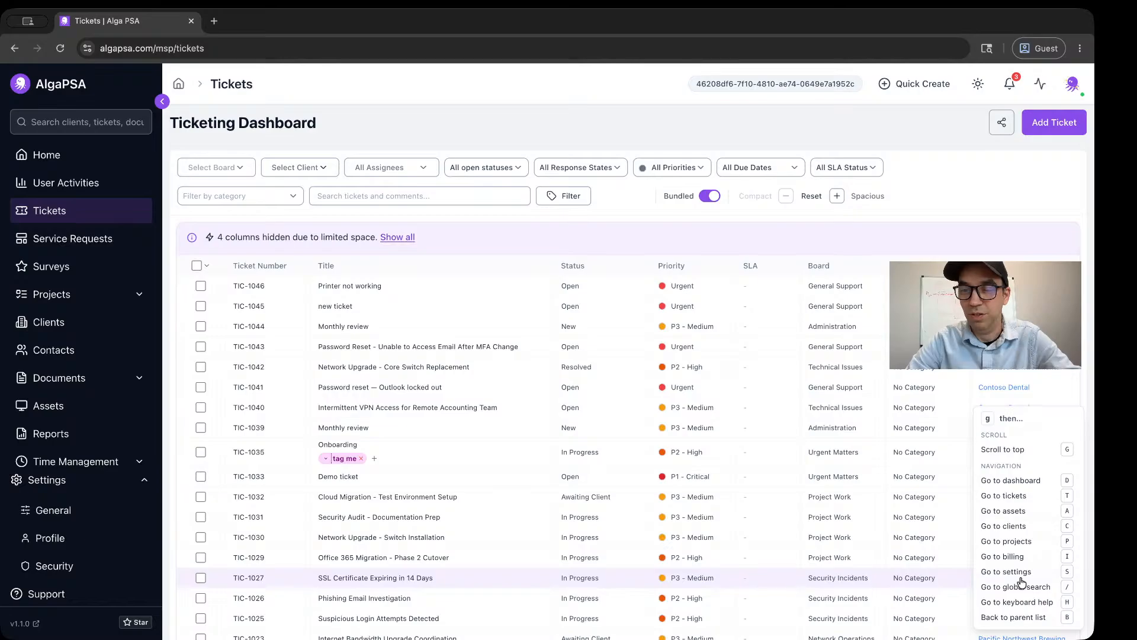
{"action": "key", "text": "n"}
{"action": "key", "text": "Escape"}
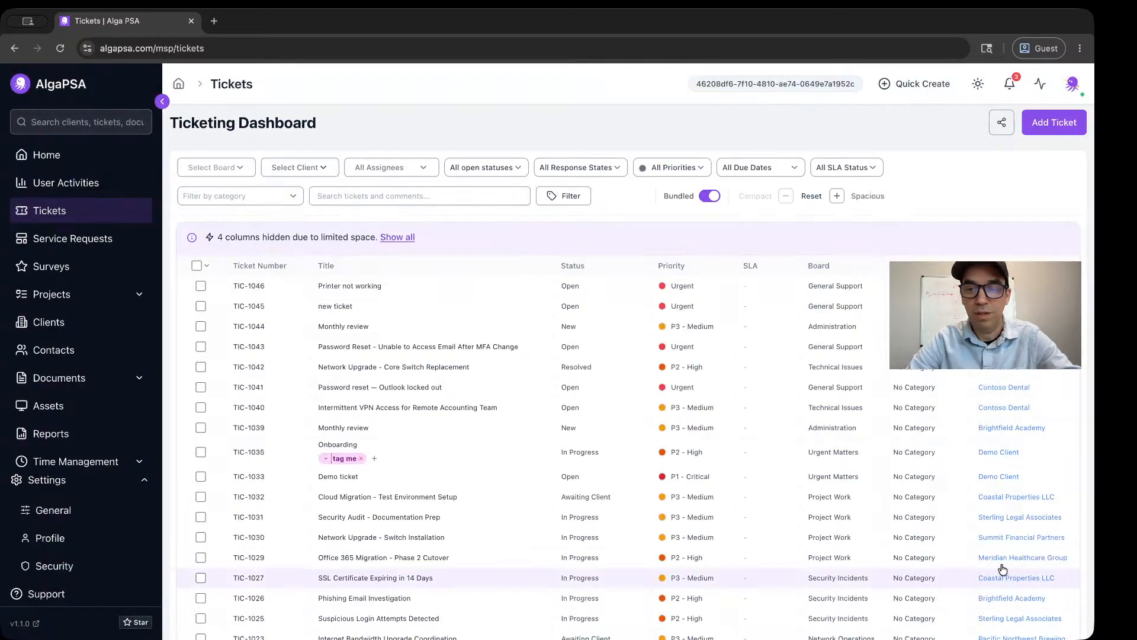
Bring up the Quick Add Ticket form with its keyboard command and cancel it without creating a ticket.
{"action": "key", "text": "g"}
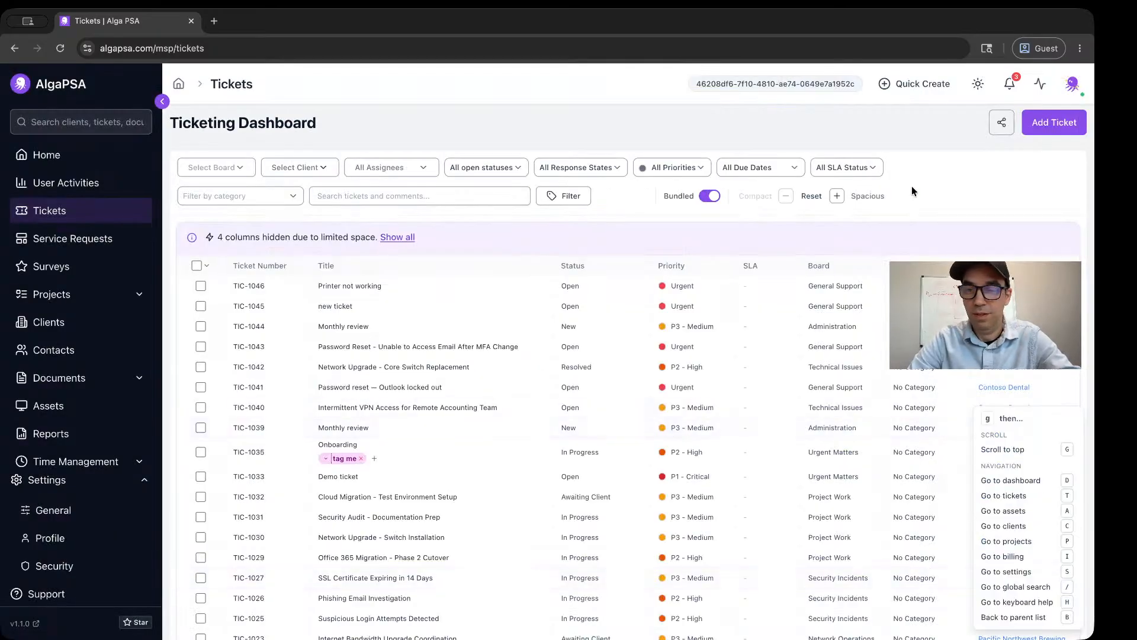
{"action": "key", "text": "n"}
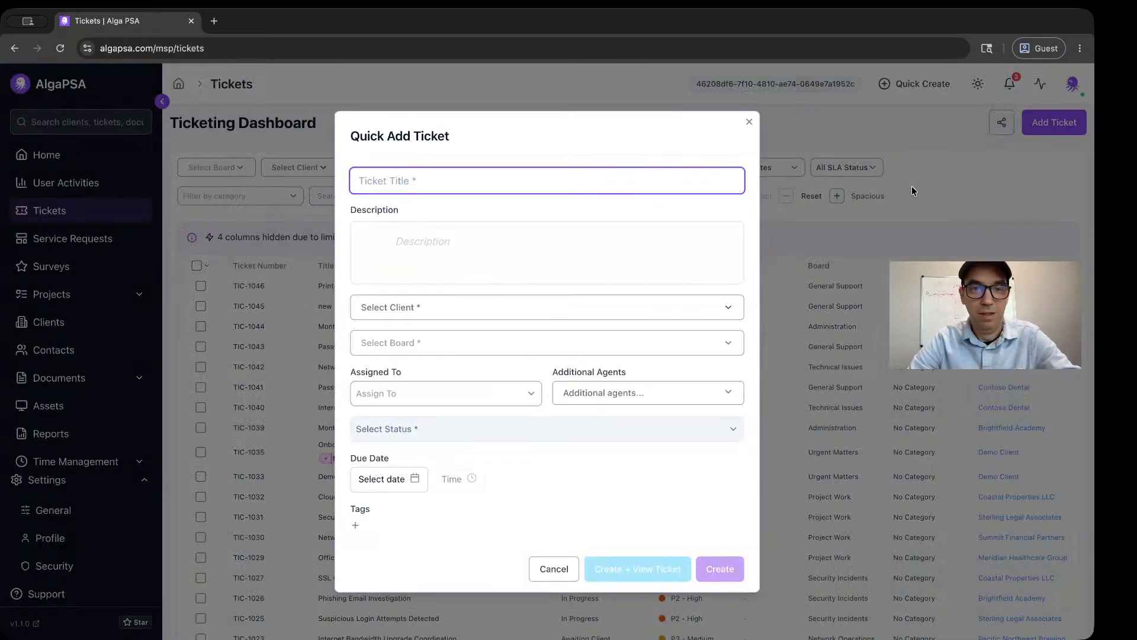
{"action": "key", "text": "Escape"}
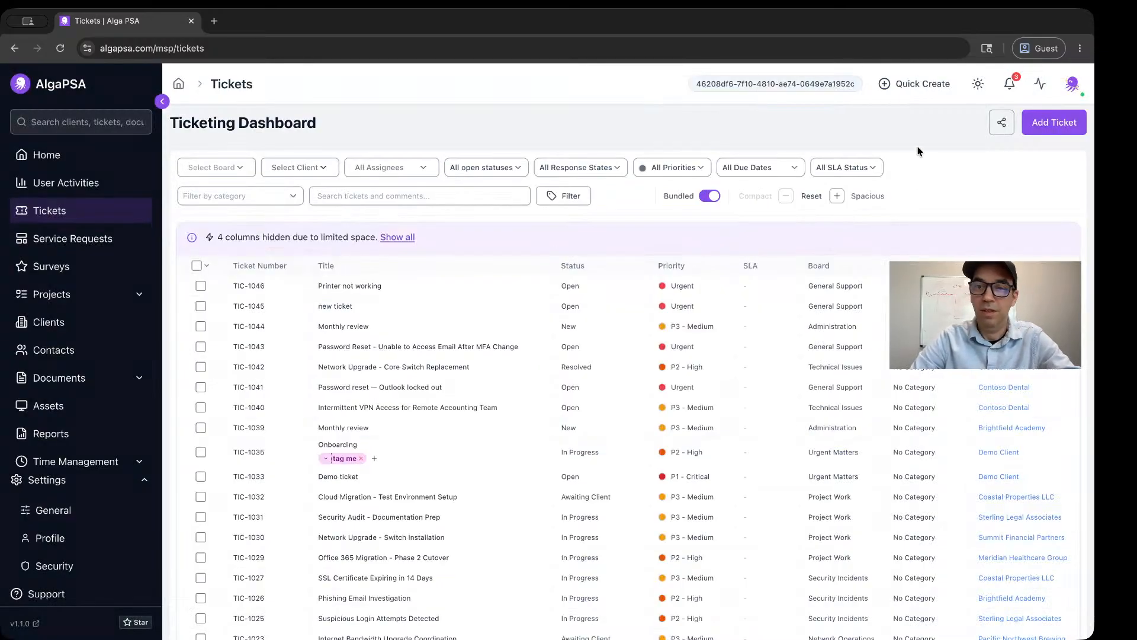
Call up the list of go-to commands again from the Tickets page.
{"action": "key", "text": "g"}
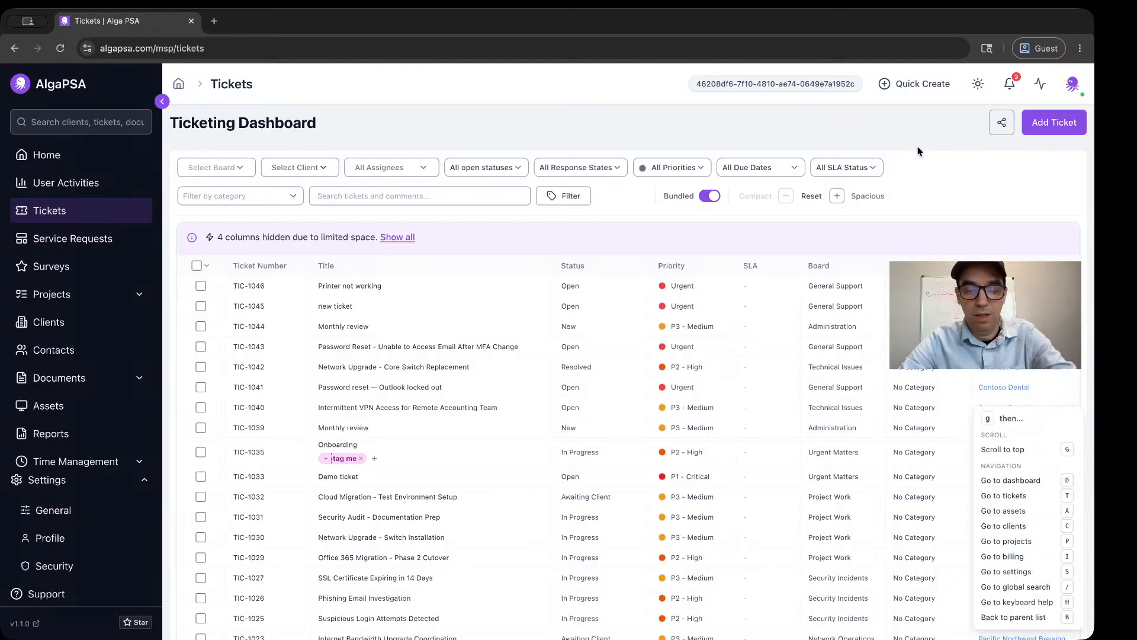